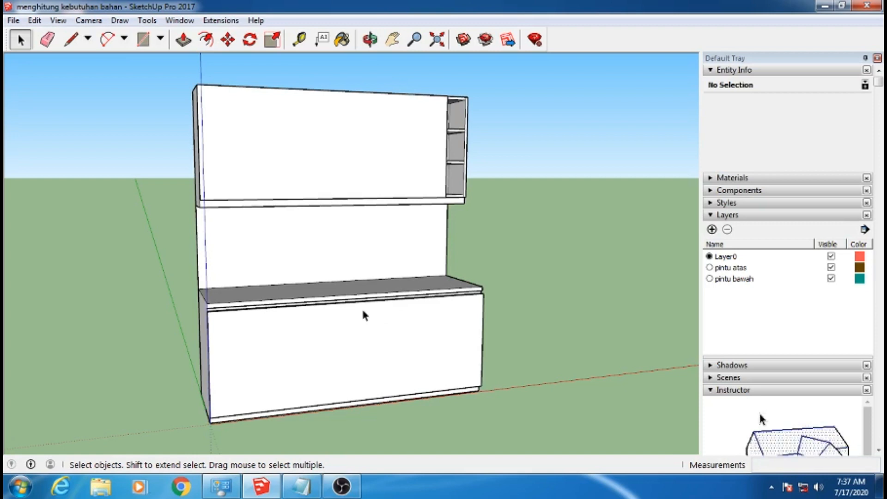
pyautogui.moveTo(350, 339)
pyautogui.mouseDown(button='middle')
pyautogui.moveTo(403, 386)
pyautogui.moveTo(386, 338)
pyautogui.moveTo(349, 341)
pyautogui.mouseUp(button='middle')
pyautogui.scroll(-2, 357, 316)
pyautogui.scroll(1, 348, 318)
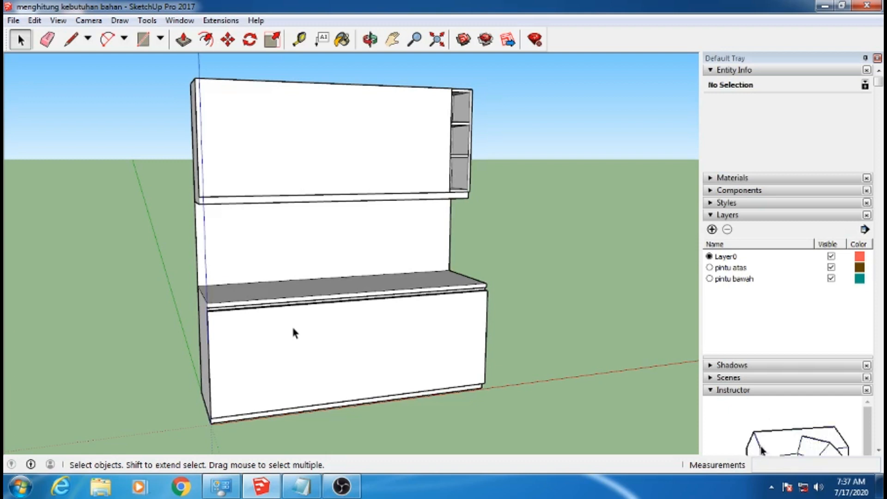
pyautogui.moveTo(385, 348); pyautogui.dragTo(368, 322, button='middle')
pyautogui.scroll(2, 365, 318)
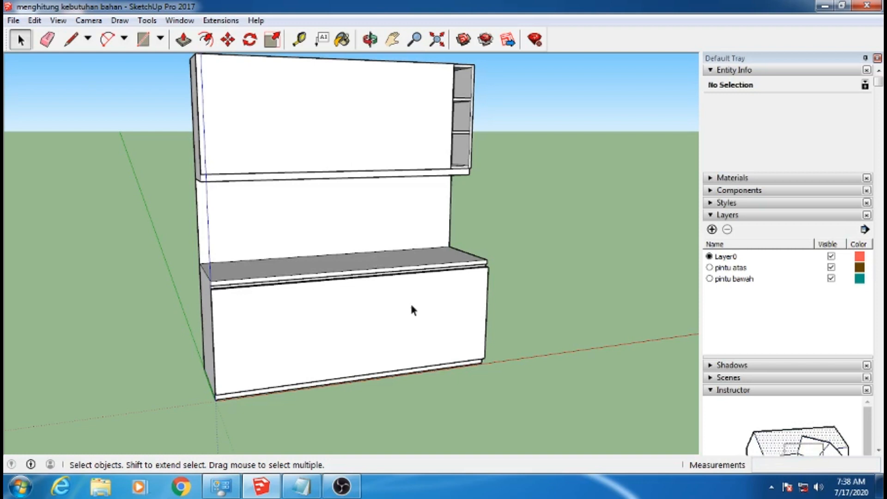
# Hide the upper and lower cabinet doors by turning off the pintu atas and pintu bawah layers
pyautogui.click(369, 301)
pyautogui.click(376, 174)
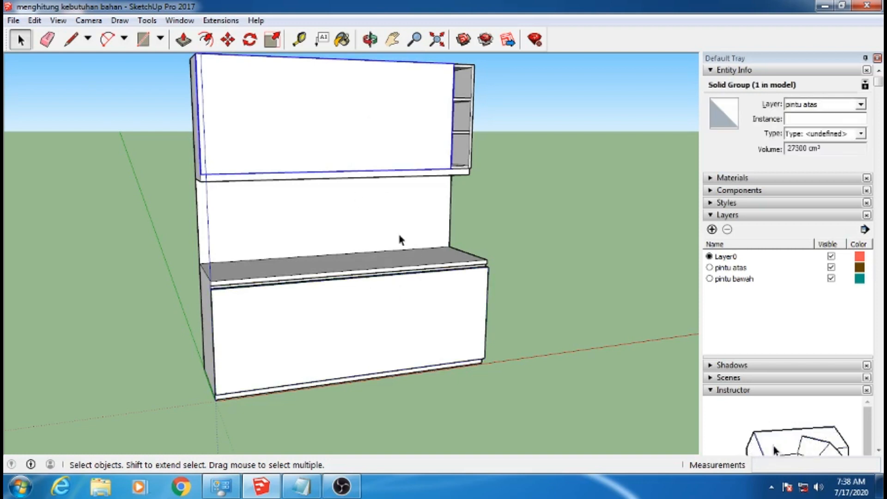
pyautogui.click(831, 267)
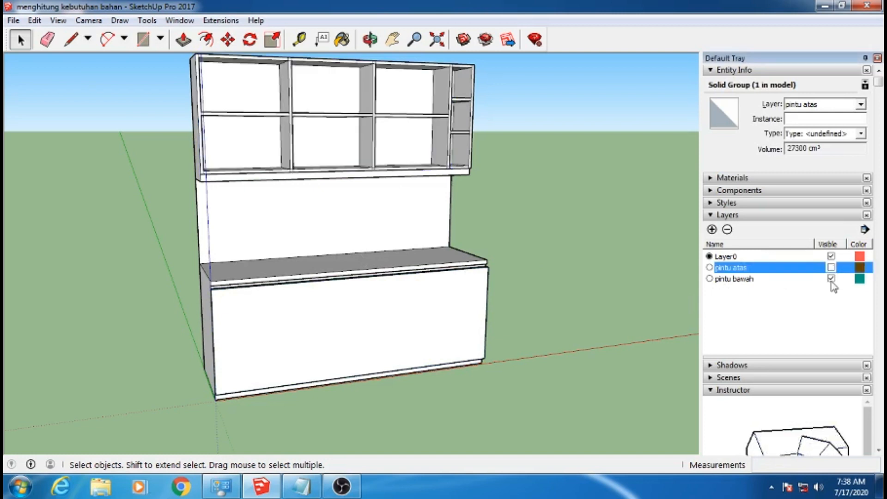
pyautogui.click(831, 278)
# Check the model's length unit settings without changing them
pyautogui.moveTo(389, 365); pyautogui.dragTo(395, 347, button='middle')
pyautogui.scroll(1, 245, 313)
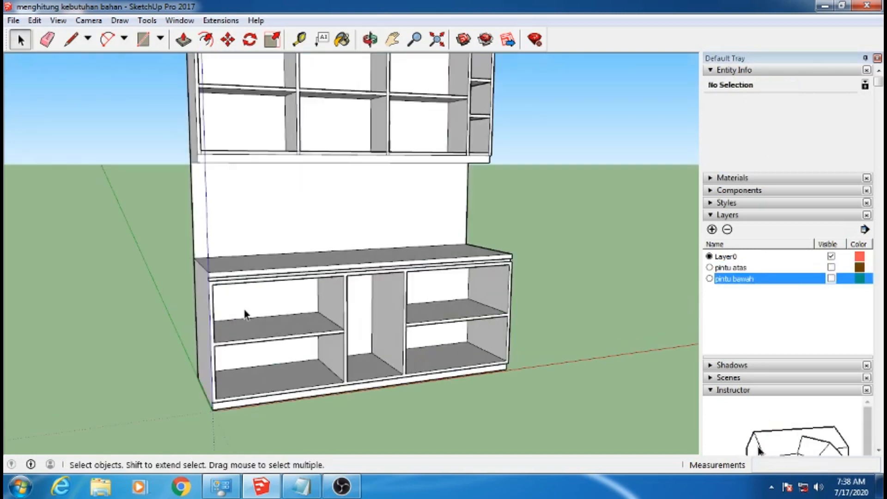
pyautogui.scroll(-2, 338, 312)
pyautogui.moveTo(263, 318); pyautogui.dragTo(229, 323, button='middle')
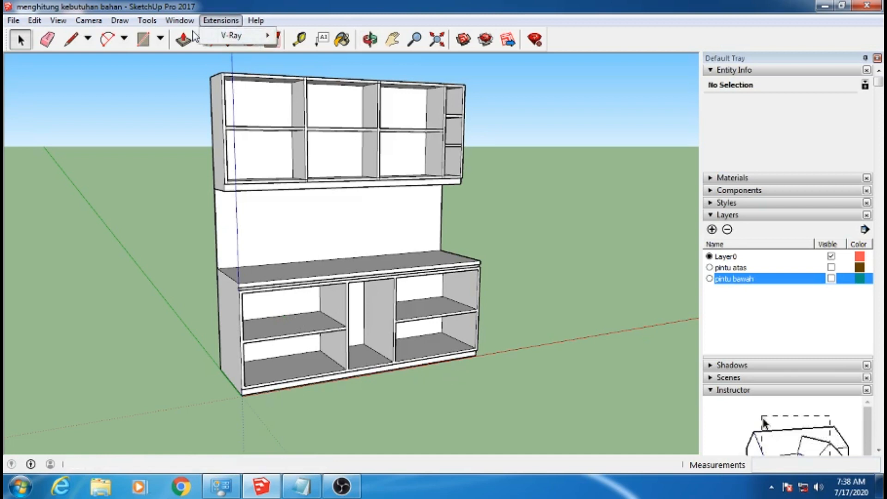
pyautogui.click(180, 21)
pyautogui.click(229, 89)
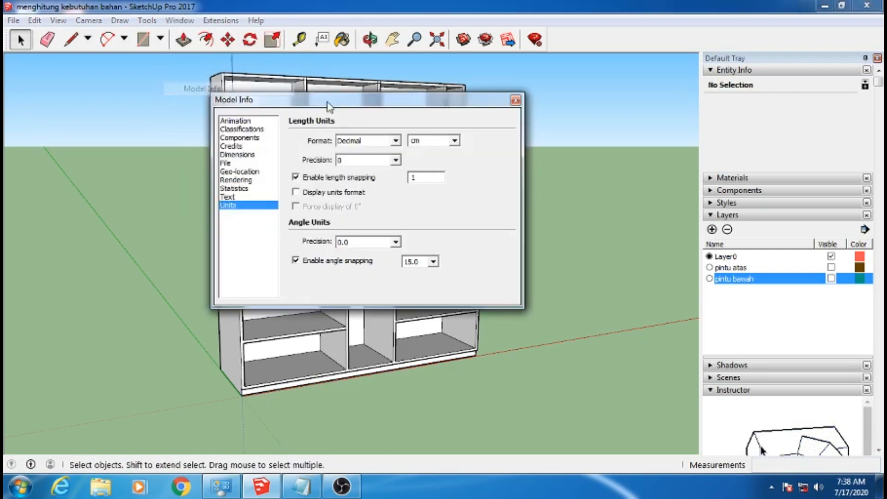
pyautogui.click(515, 100)
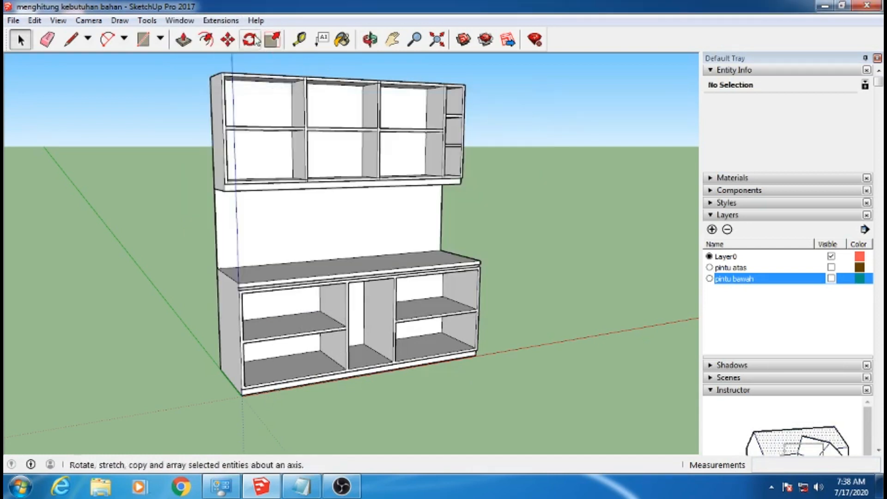
# Dimension the full length of the lower cabinet along its bottom front edge, placing the dimension in front of it
pyautogui.click(147, 20)
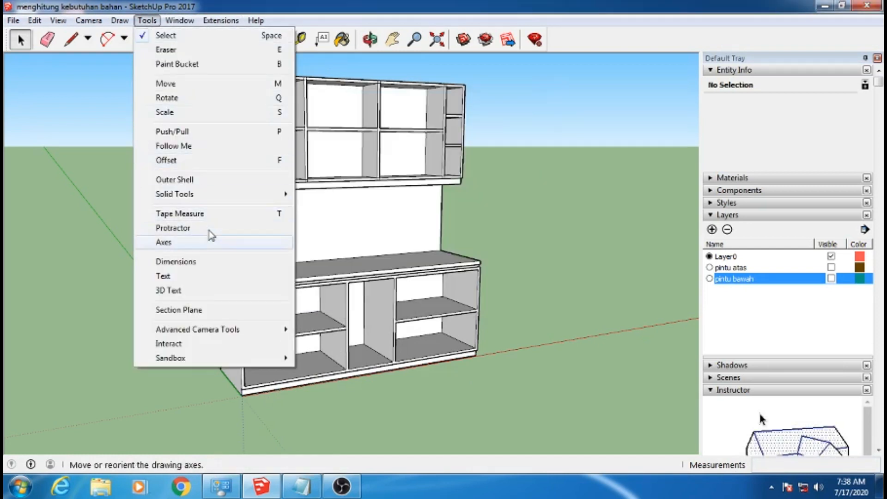
pyautogui.click(204, 262)
pyautogui.click(242, 396)
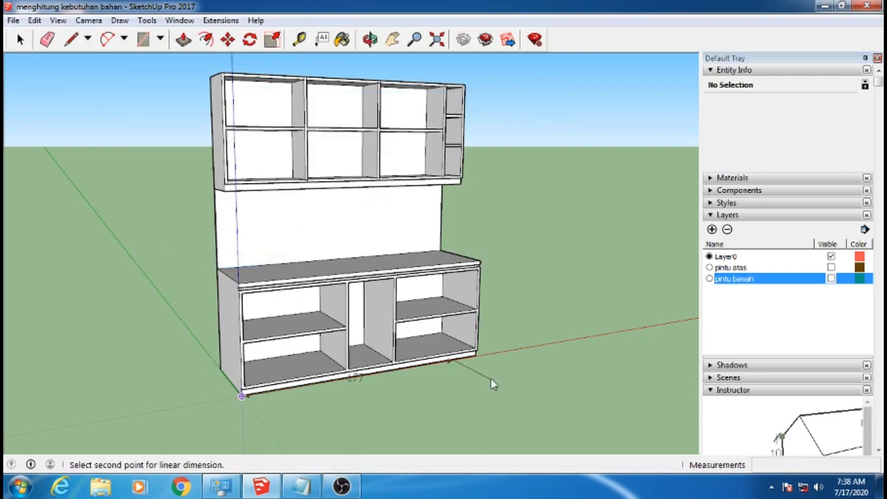
pyautogui.click(475, 354)
pyautogui.click(481, 385)
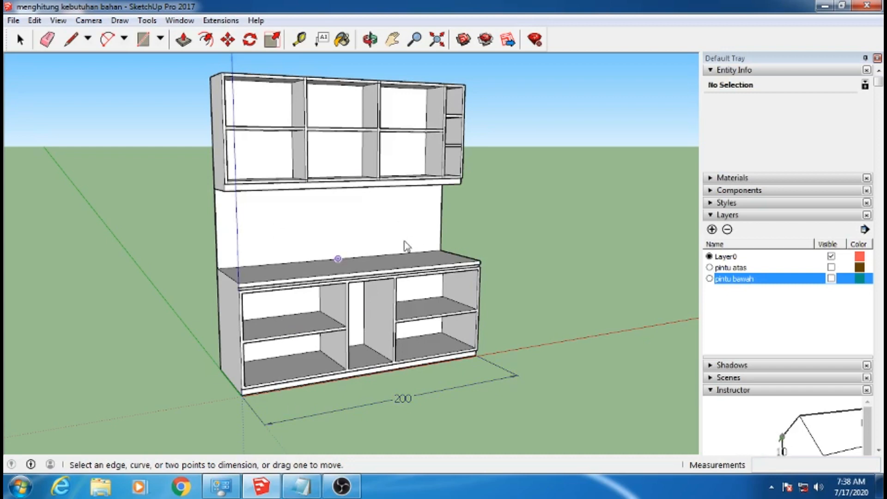
# Switch to Notepad and review the RAB material lists for KABINET BAWAH, KABINET ATAS and KERAMIK
pyautogui.click(301, 485)
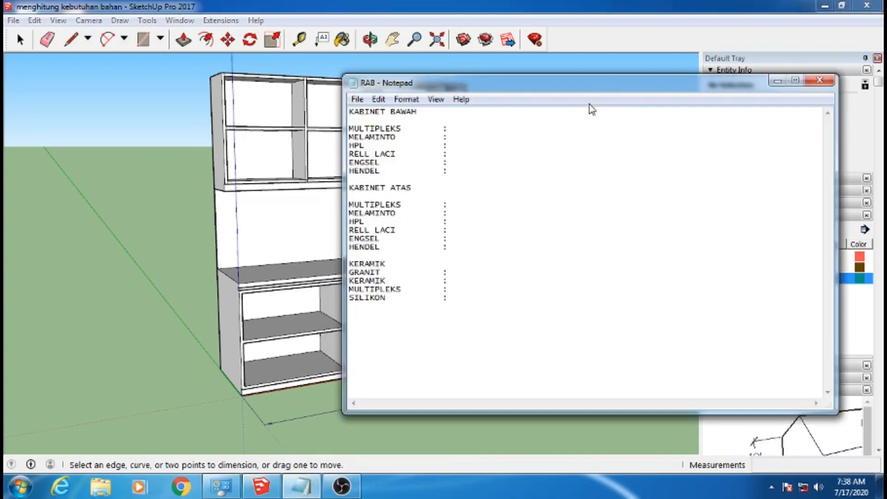
pyautogui.moveTo(594, 86); pyautogui.dragTo(558, 93)
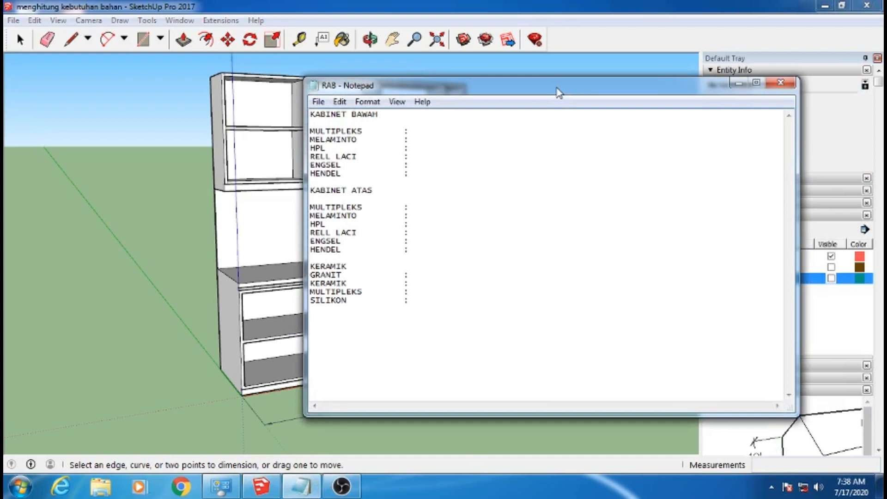
pyautogui.click(21, 488)
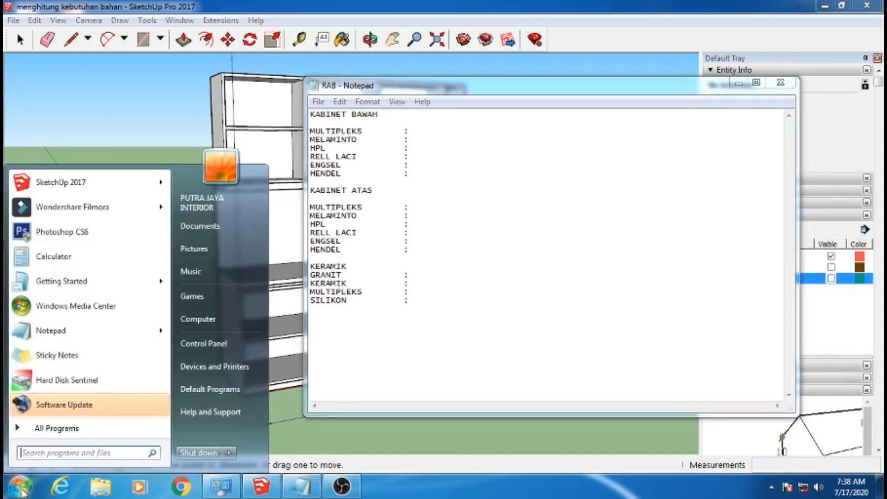
pyautogui.click(22, 490)
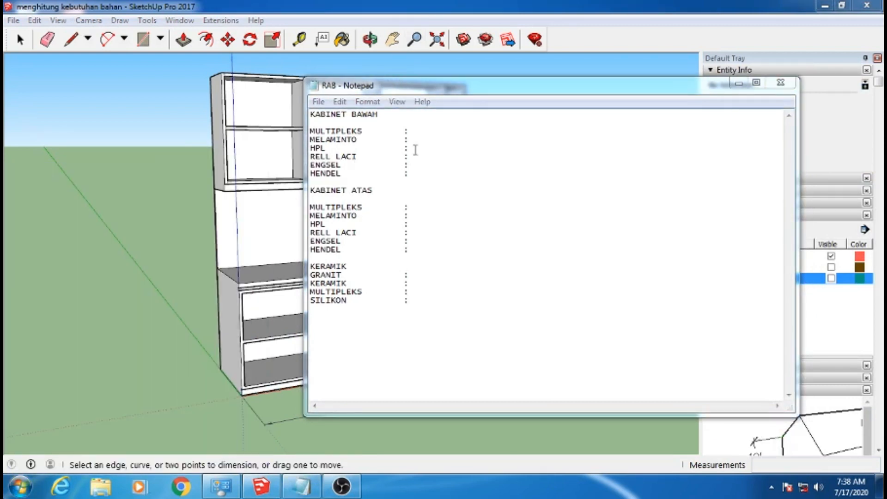
pyautogui.moveTo(460, 84); pyautogui.dragTo(610, 86)
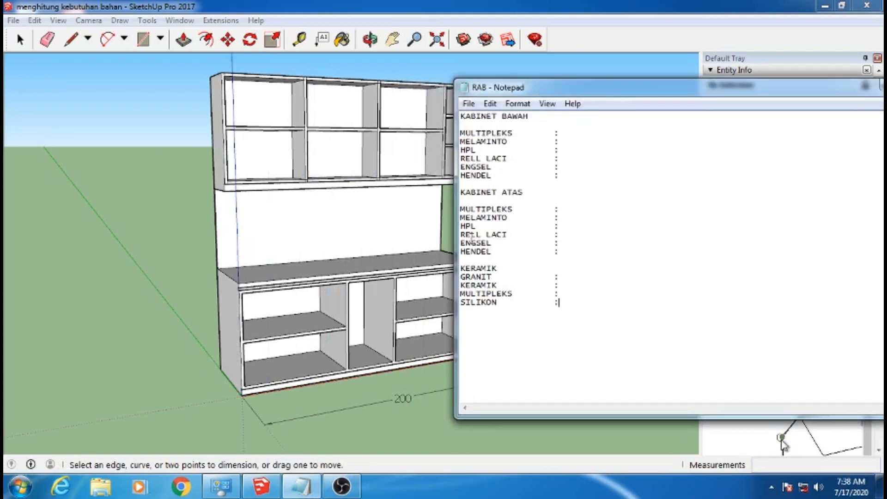
pyautogui.click(464, 125)
pyautogui.moveTo(684, 95); pyautogui.dragTo(561, 115)
pyautogui.click(765, 104)
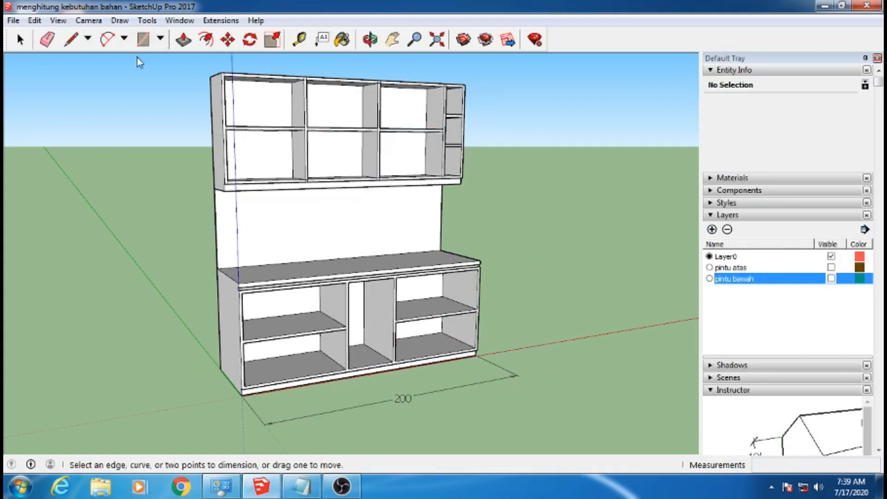
# Set the model's length units to metres with a precision of 0.0
pyautogui.click(179, 21)
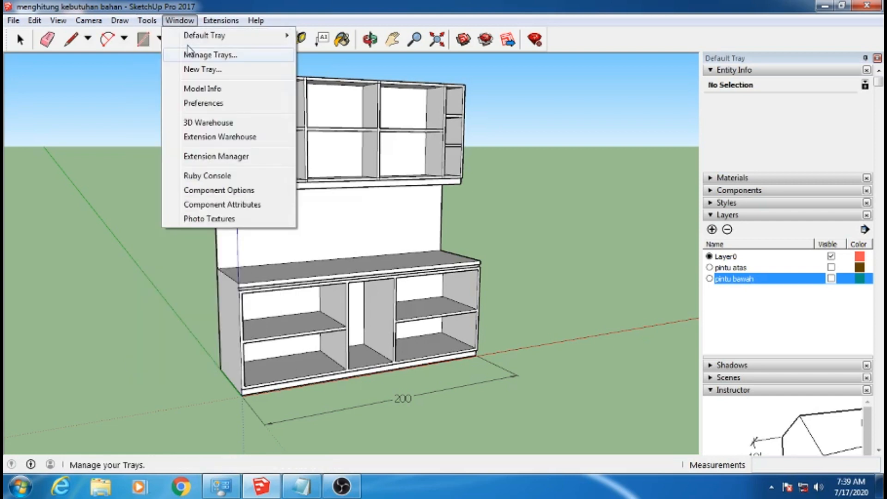
pyautogui.click(195, 88)
pyautogui.click(455, 141)
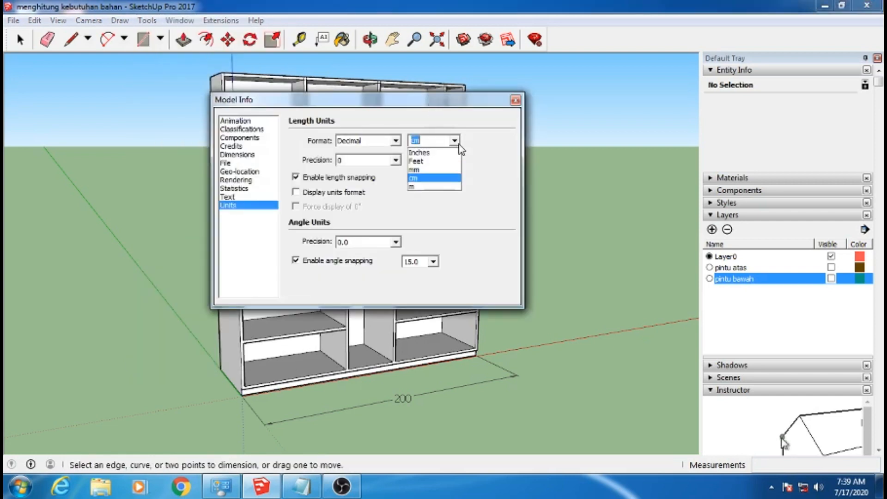
pyautogui.click(420, 187)
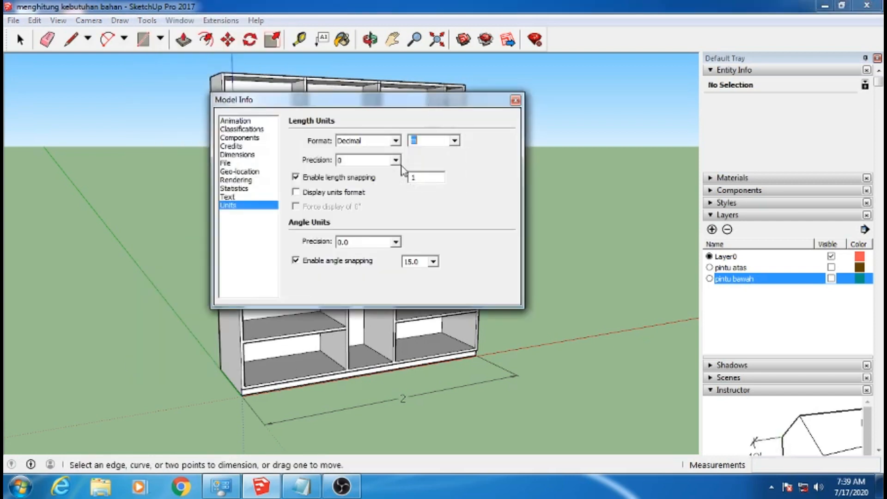
pyautogui.click(396, 160)
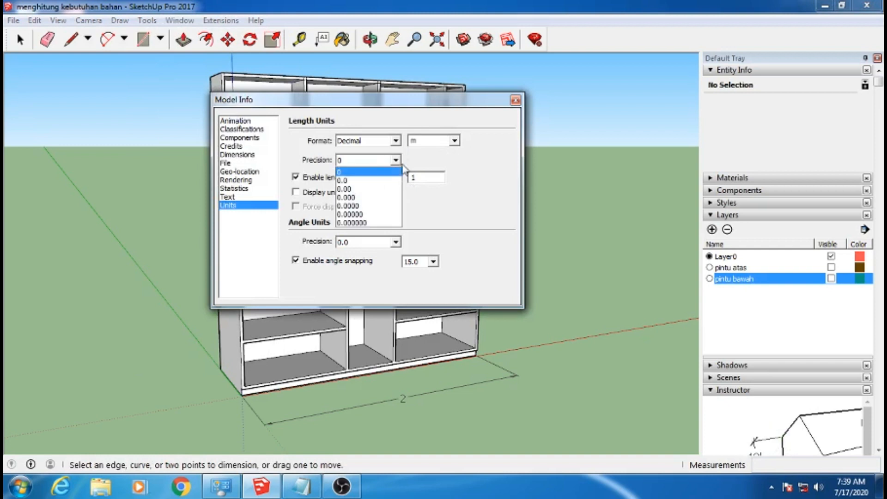
pyautogui.click(363, 180)
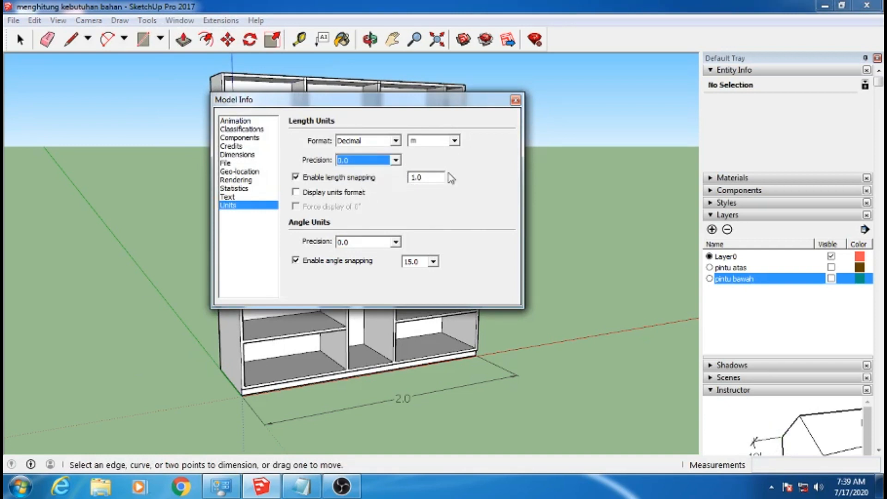
pyautogui.click(515, 101)
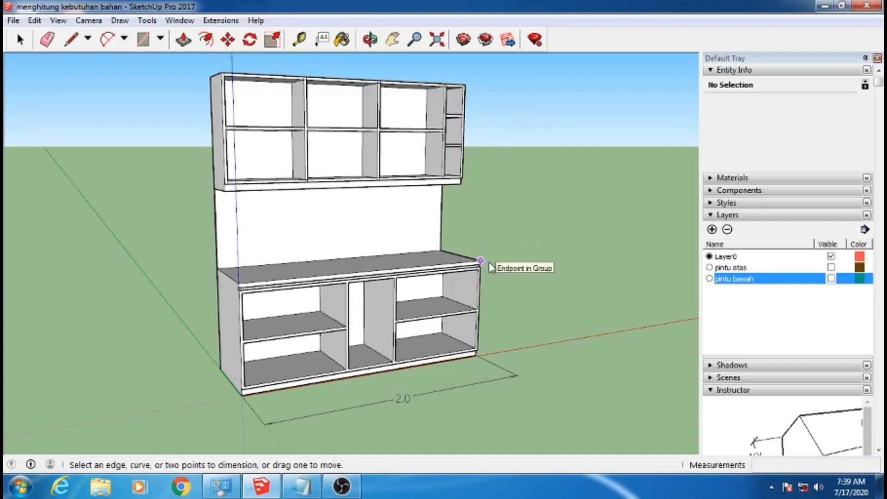
# Open the cabinet group for editing and select the outer face of the lower cabinet's left side panel
pyautogui.moveTo(508, 237); pyautogui.dragTo(473, 347, button='middle')
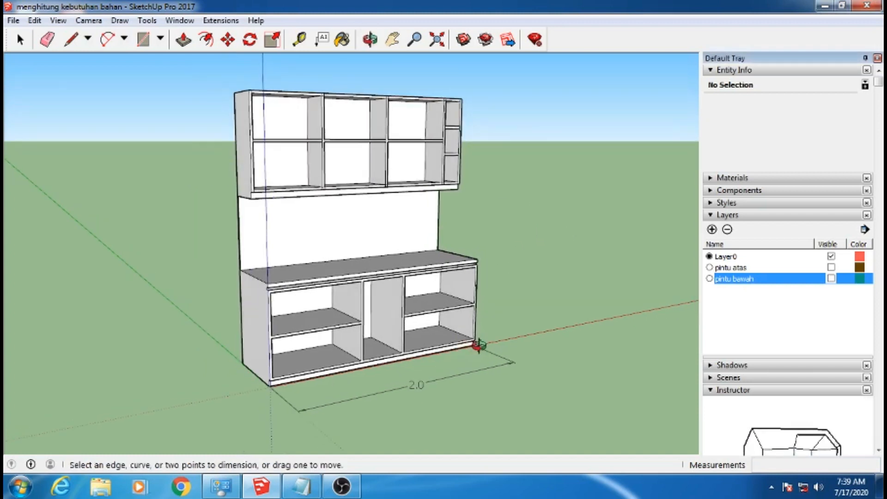
pyautogui.scroll(2, 392, 396)
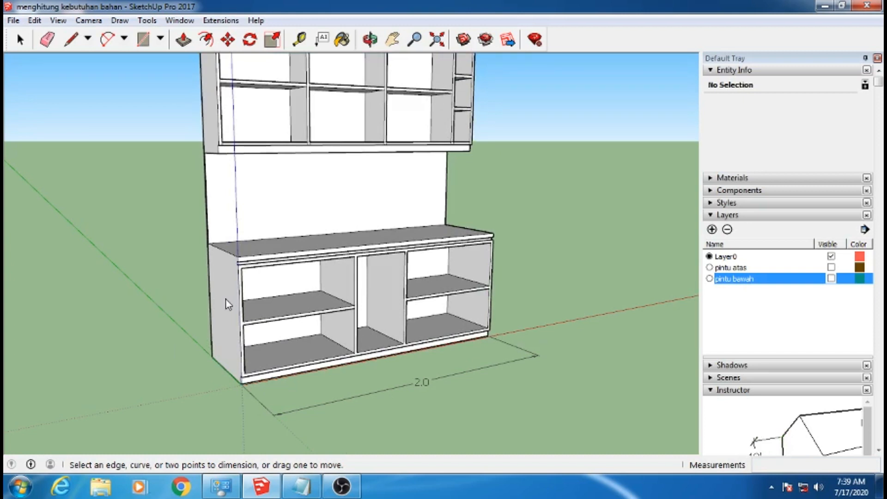
pyautogui.moveTo(545, 238); pyautogui.dragTo(538, 271, button='middle')
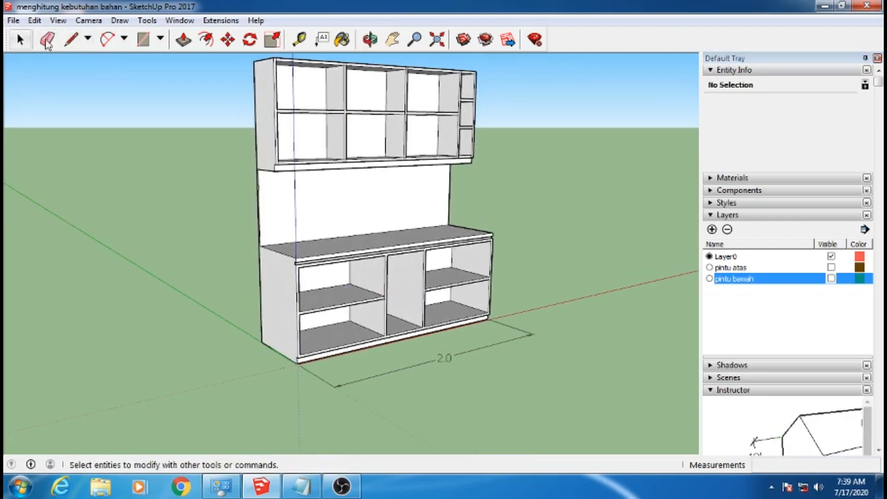
pyautogui.press('space')
pyautogui.doubleClick(277, 301)
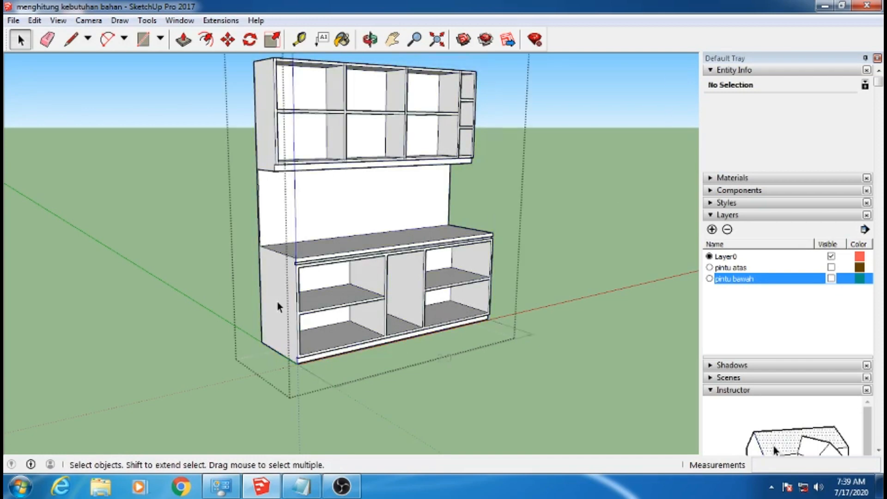
pyautogui.press('space')
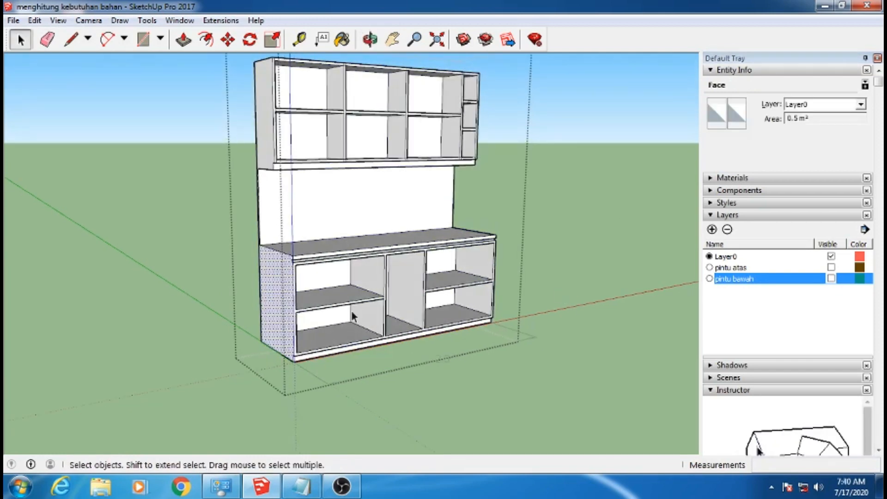
pyautogui.scroll(3, 351, 309)
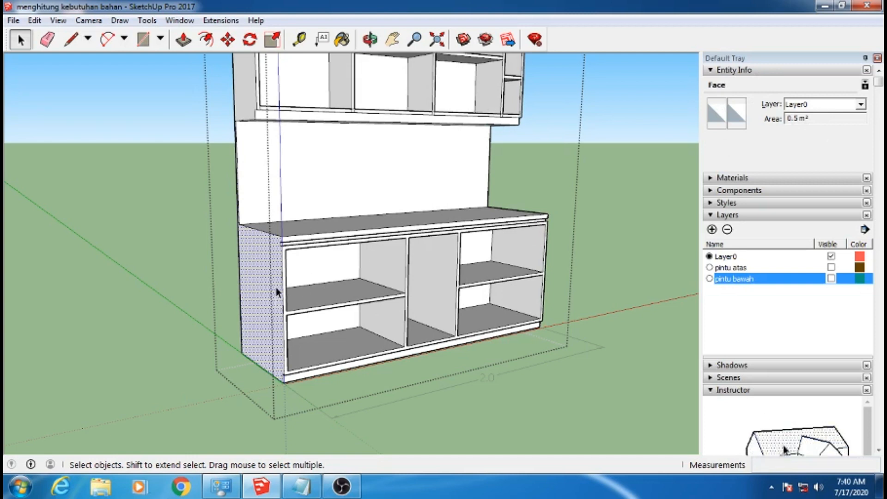
# Add the lower cabinet's two divider panels and both inner faces of its right side panel to the face selection
pyautogui.keyDown('ctrl'); pyautogui.click(388, 263); pyautogui.keyUp('ctrl')
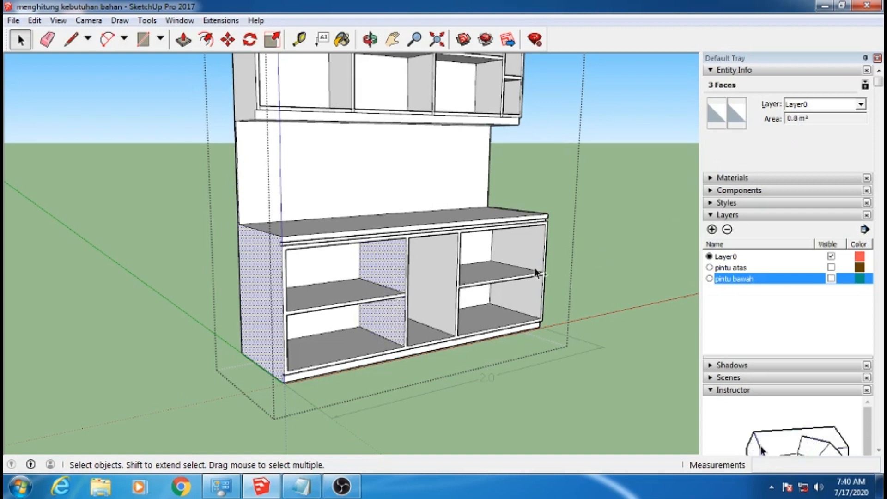
pyautogui.keyDown('shift'); pyautogui.click(438, 280); pyautogui.keyUp('shift')
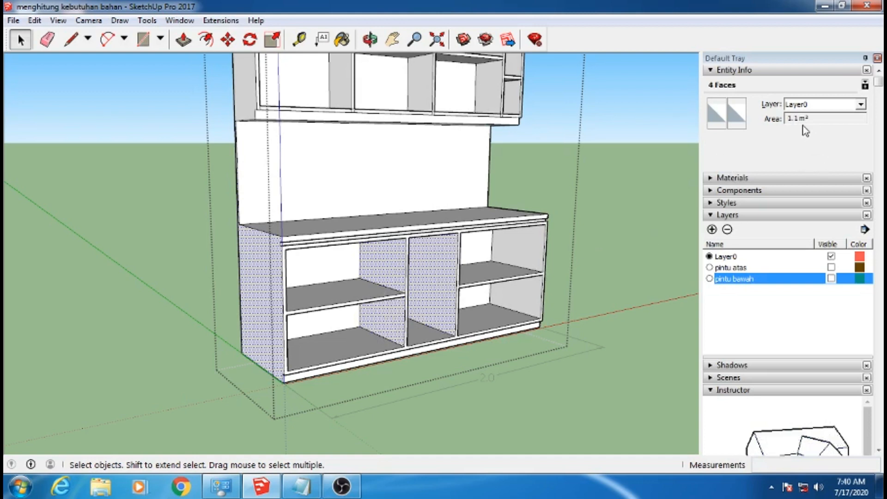
pyautogui.keyDown('shift'); pyautogui.click(526, 253); pyautogui.keyUp('shift')
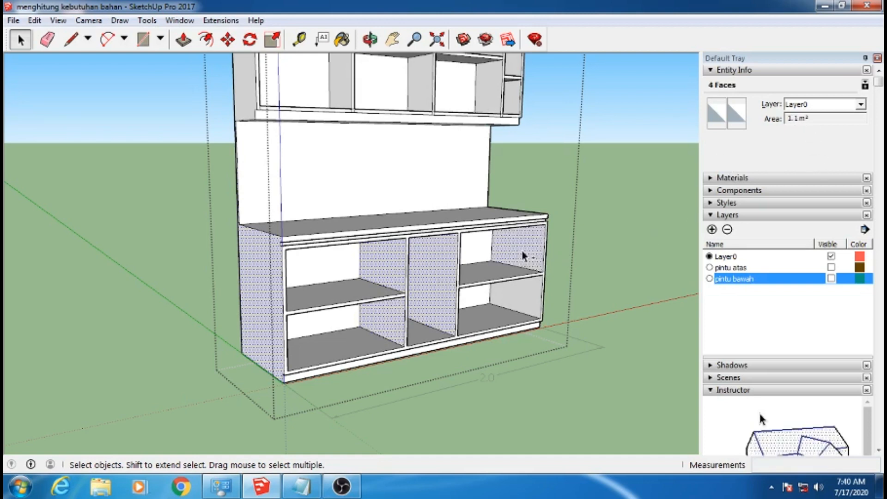
pyautogui.keyDown('shift'); pyautogui.click(530, 297); pyautogui.keyUp('shift')
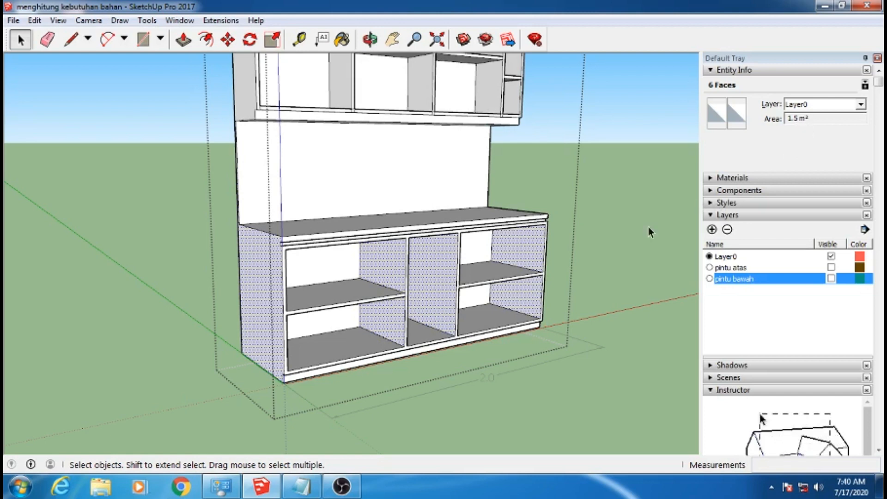
# Add the three bottom panel faces of the lower cabinet and its countertop to the face selection
pyautogui.keyDown('ctrl'); pyautogui.click(355, 351); pyautogui.keyUp('ctrl')
pyautogui.keyDown('ctrl'); pyautogui.click(427, 338); pyautogui.keyUp('ctrl')
pyautogui.keyDown('ctrl'); pyautogui.click(487, 325); pyautogui.keyUp('ctrl')
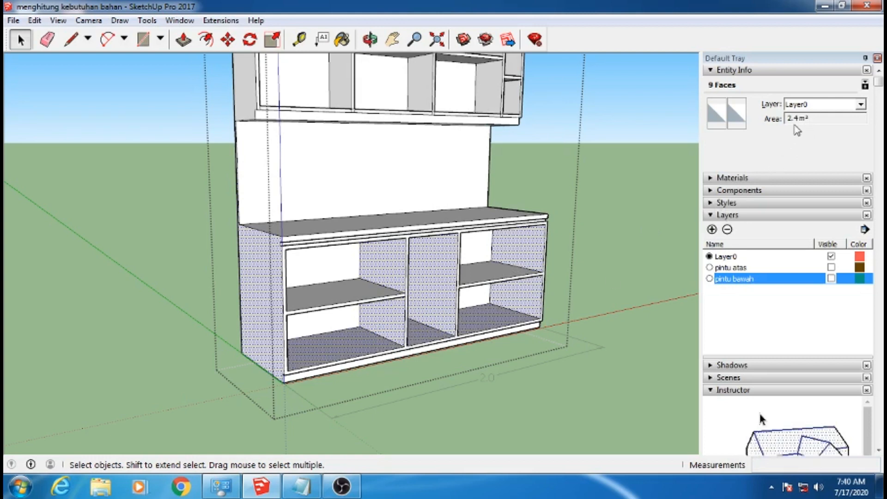
pyautogui.moveTo(384, 228); pyautogui.dragTo(395, 240, button='middle')
pyautogui.keyDown('ctrl'); pyautogui.click(392, 228); pyautogui.keyUp('ctrl')
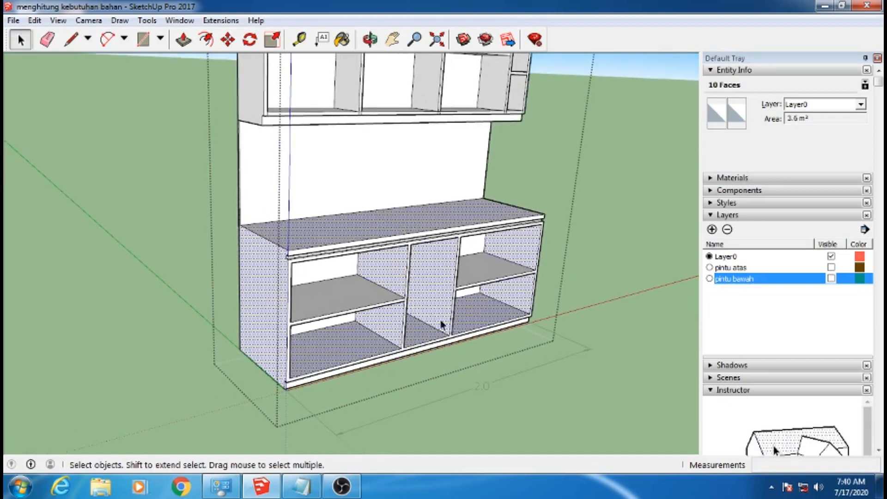
# Add the lower cabinet's two middle shelf faces and the front face of its plinth to the face selection
pyautogui.moveTo(412, 358); pyautogui.dragTo(396, 326, button='middle')
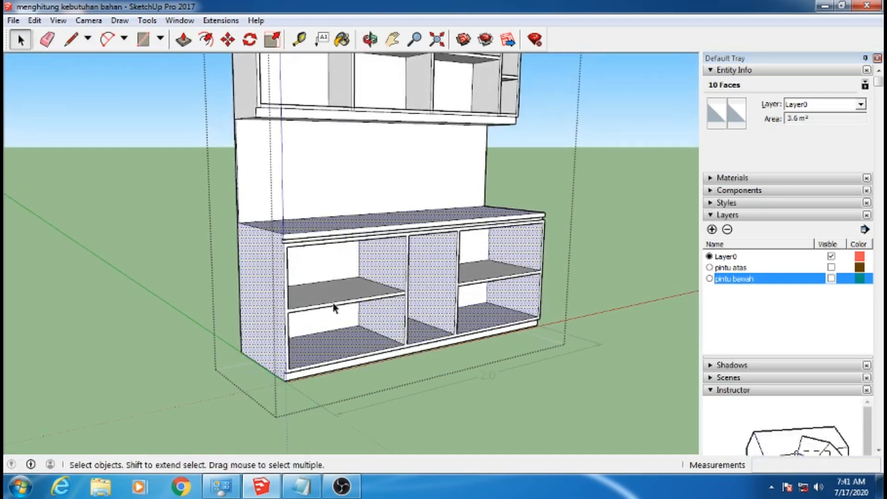
pyautogui.keyDown('shift'); pyautogui.click(480, 270); pyautogui.keyUp('shift')
pyautogui.keyDown('shift'); pyautogui.click(497, 272); pyautogui.keyUp('shift')
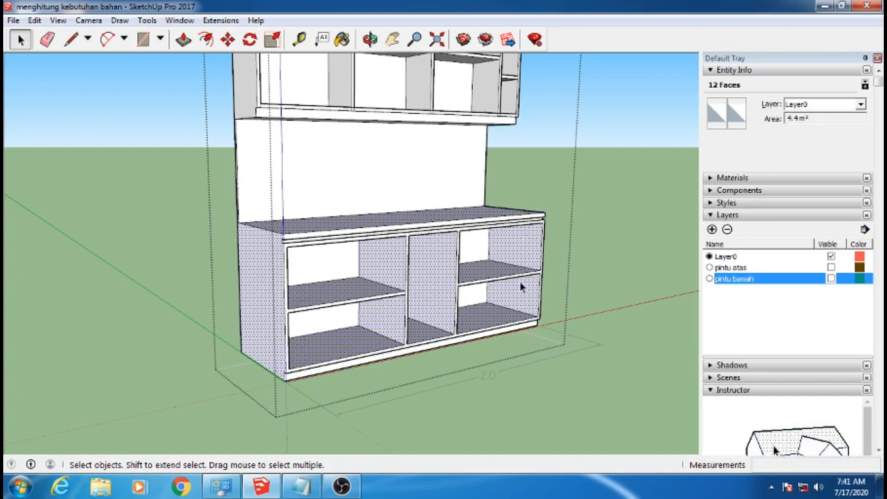
pyautogui.keyDown('shift'); pyautogui.click(380, 361); pyautogui.keyUp('shift')
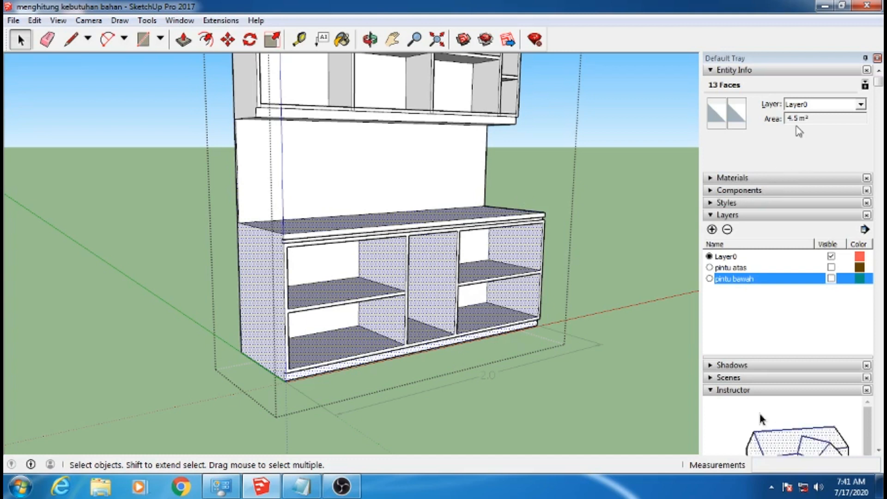
# Switch to the RAB list in Notepad and enter 4,5 m2 for MULTIPLEKS under KABINET BAWAH
pyautogui.click(301, 485)
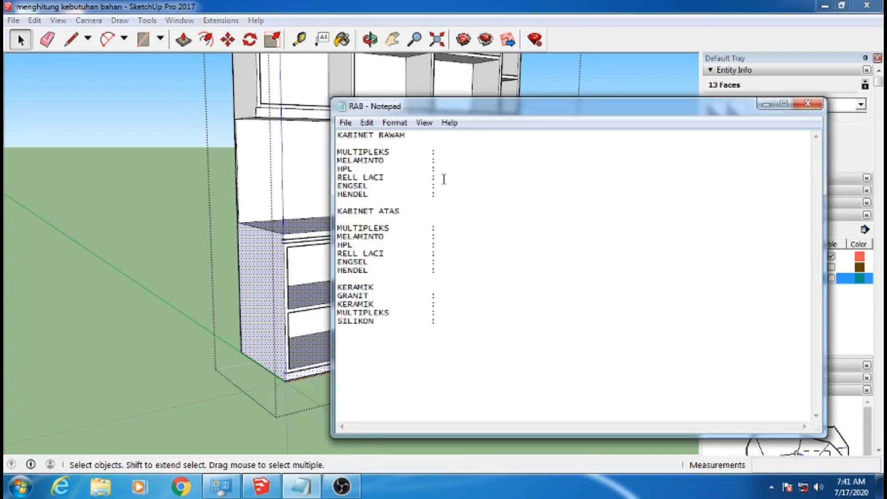
pyautogui.write('4,5 m2')
pyautogui.click(766, 104)
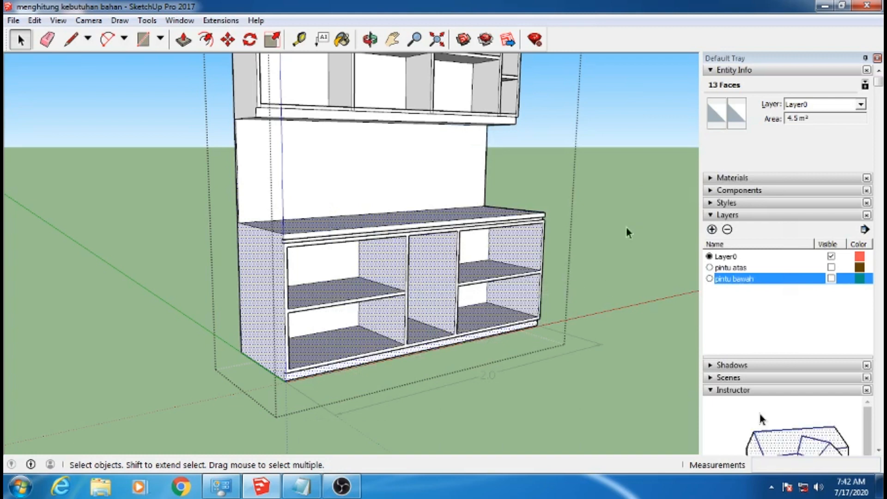
# Leave the cabinet group, show the pintu bawah layer, and select the lower door panel's front face inside its group
pyautogui.click(644, 200)
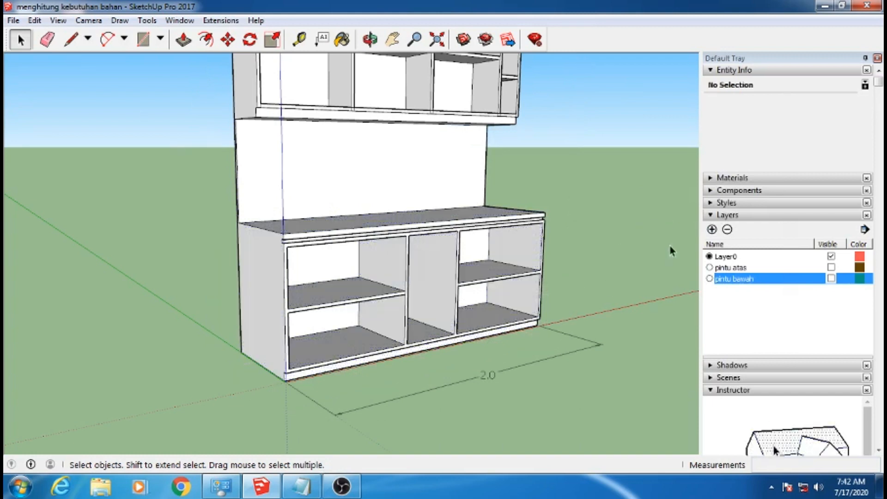
pyautogui.click(831, 279)
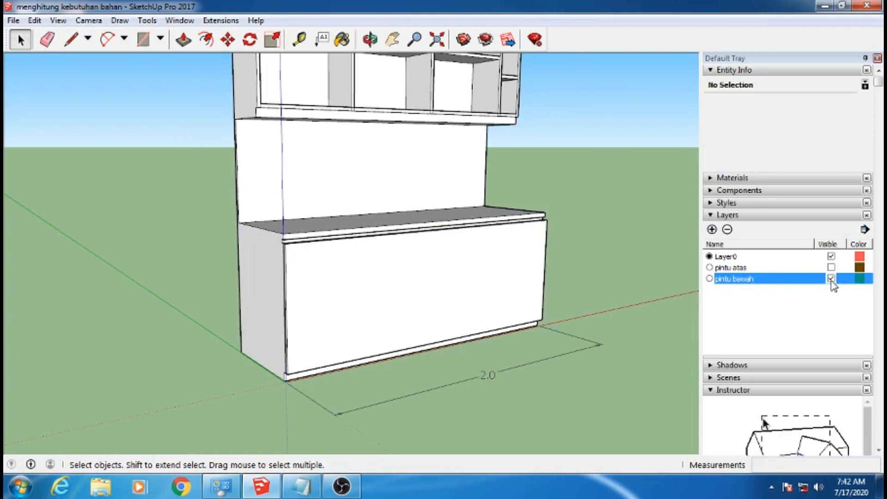
pyautogui.doubleClick(442, 269)
pyautogui.click(450, 275)
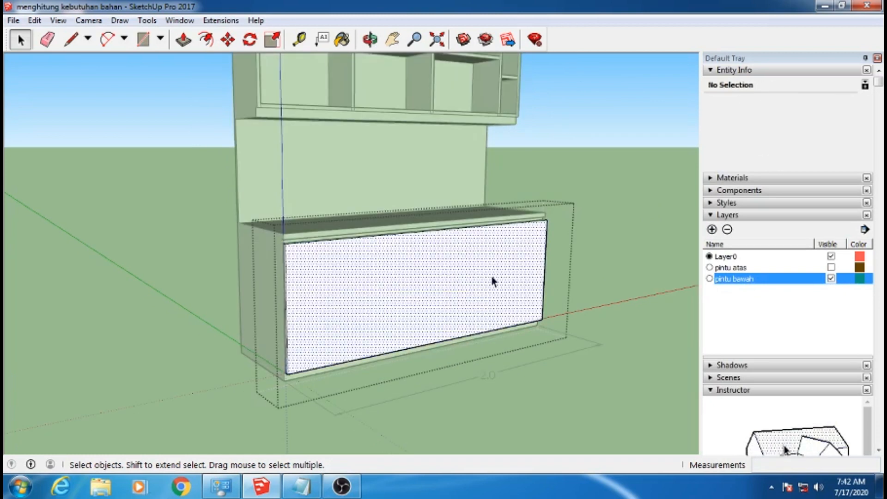
# Open Calculator beside the RAB list and add the door area to the cabinet area, 4.5 + 1.4
pyautogui.click(301, 486)
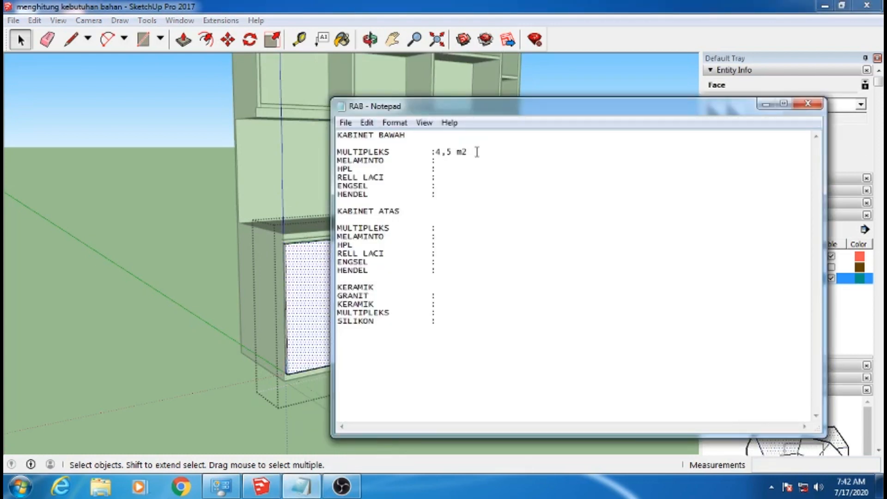
pyautogui.click(18, 486)
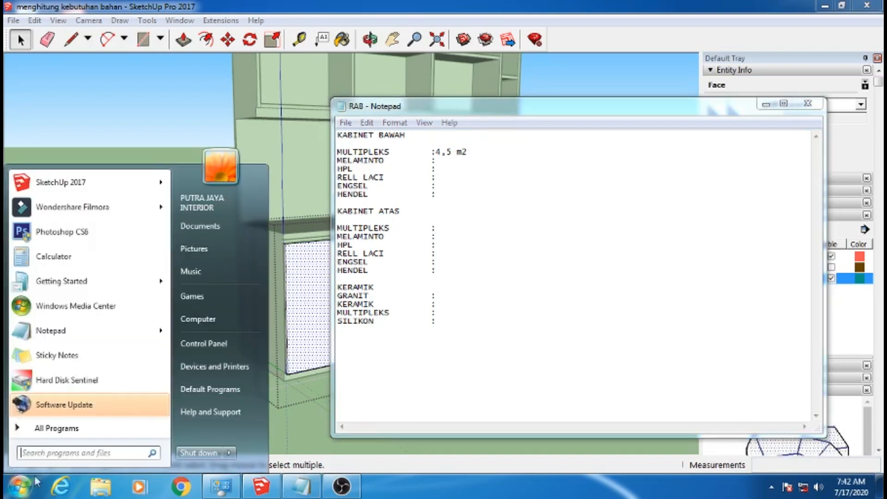
pyautogui.click(113, 253)
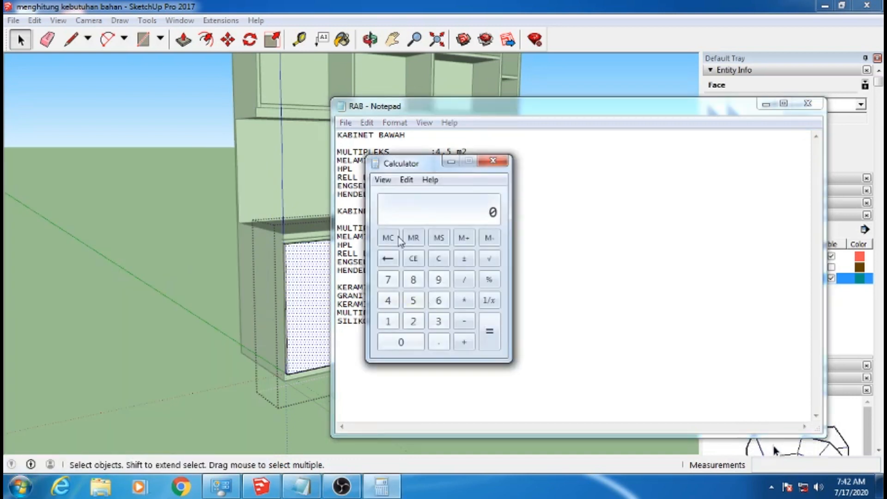
pyautogui.moveTo(416, 166); pyautogui.dragTo(558, 140)
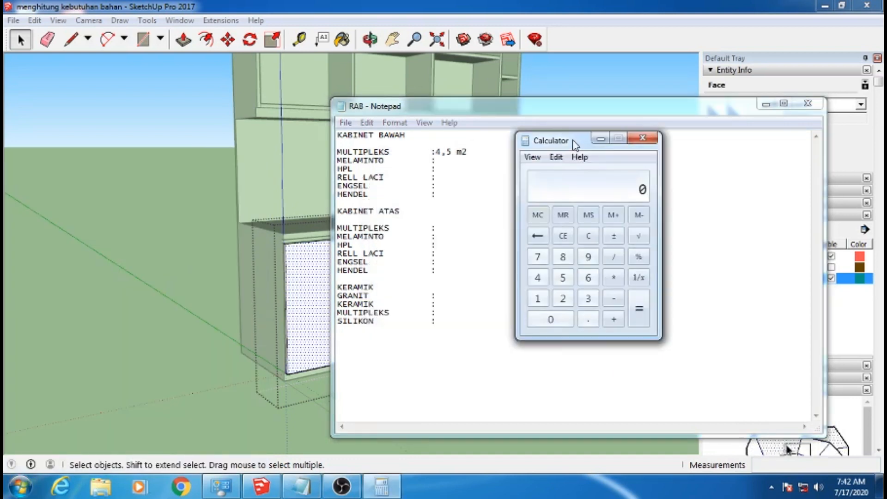
pyautogui.click(537, 277)
pyautogui.click(588, 318)
pyautogui.click(565, 279)
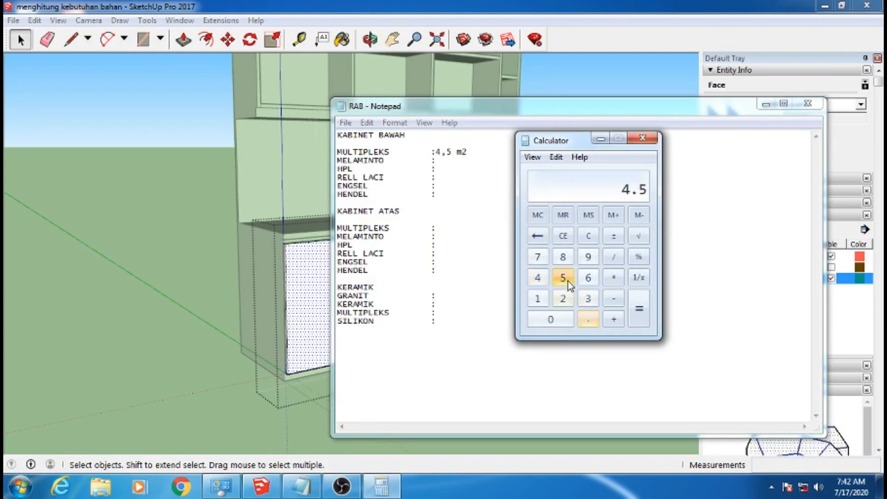
pyautogui.click(613, 319)
pyautogui.click(537, 298)
pyautogui.click(587, 319)
pyautogui.click(537, 277)
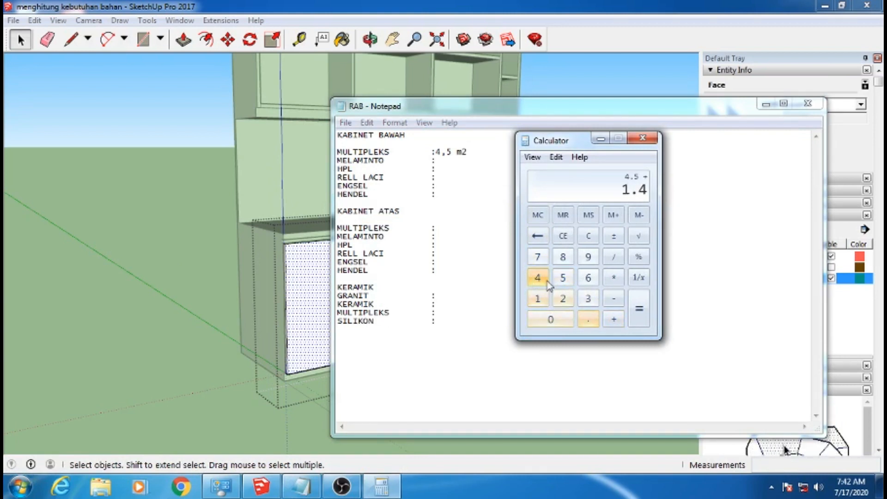
pyautogui.click(638, 308)
# Change the KABINET BAWAH MULTIPLEKS quantity in the RAB list to 5,9 m2
pyautogui.click(476, 179)
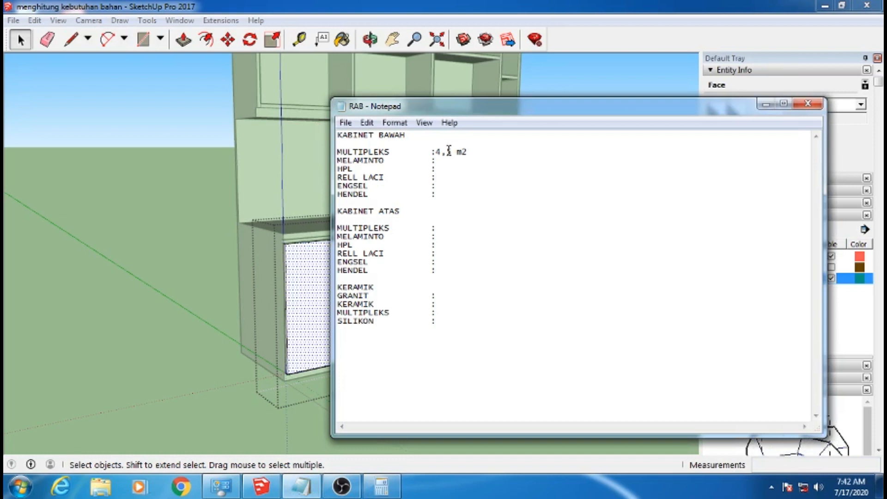
pyautogui.click(448, 151)
pyautogui.doubleClick(448, 151)
pyautogui.write('5,9')
# Work out a 5 percent allowance on the multiplex area in Calculator by multiplying 5.9 by .05
pyautogui.click(381, 486)
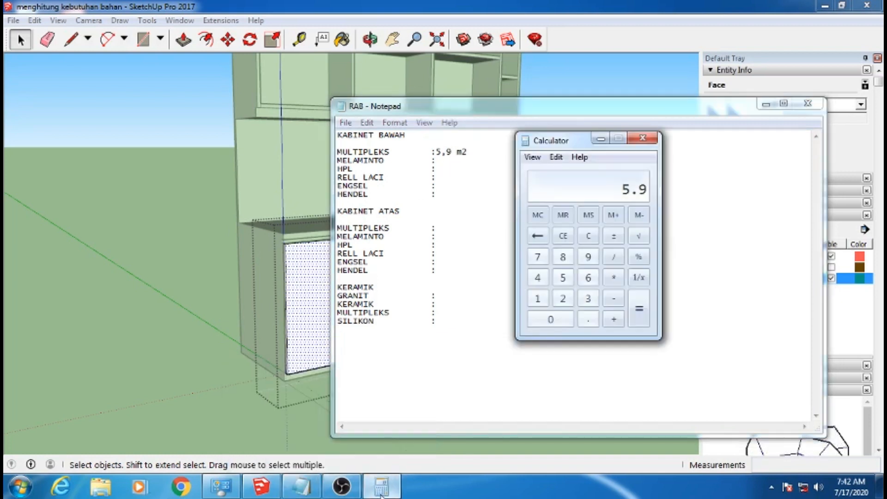
pyautogui.moveTo(578, 141); pyautogui.dragTo(664, 143)
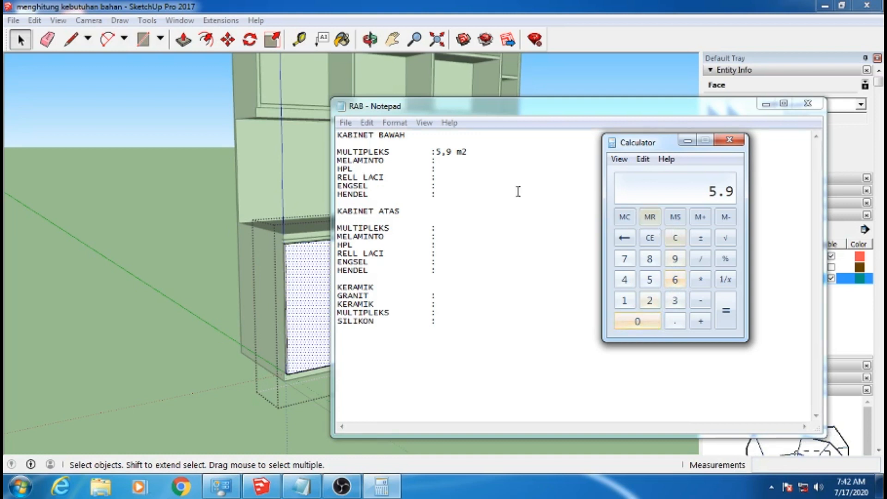
pyautogui.click(699, 280)
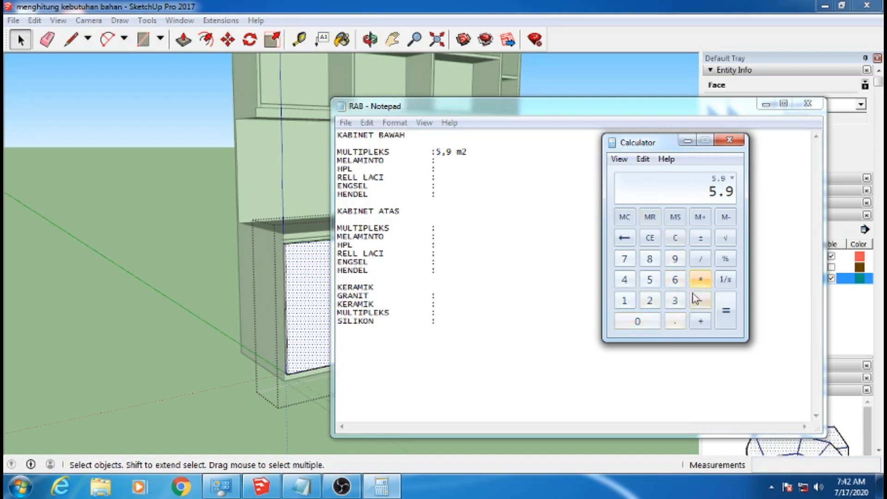
pyautogui.click(674, 322)
pyautogui.click(642, 321)
pyautogui.click(648, 280)
pyautogui.click(725, 310)
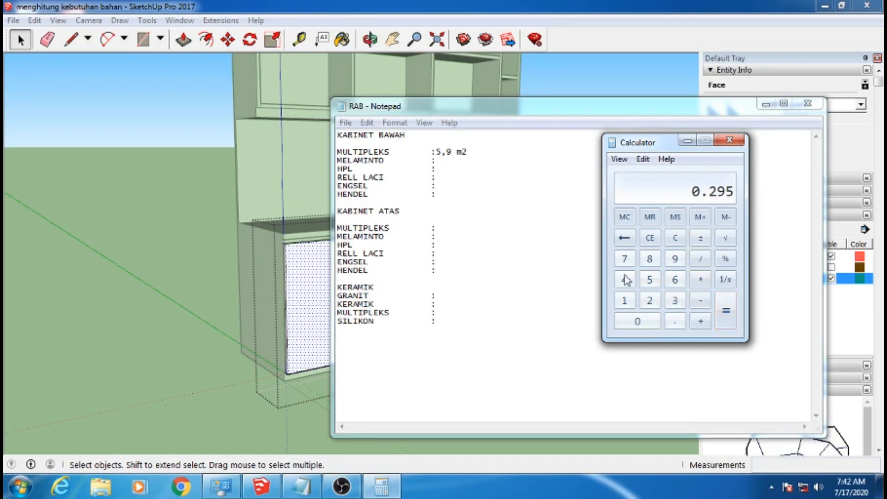
# Clear the calculator and add the rounded allowance to the multiplex area, 5.9 + 0.3
pyautogui.click(650, 238)
pyautogui.click(649, 279)
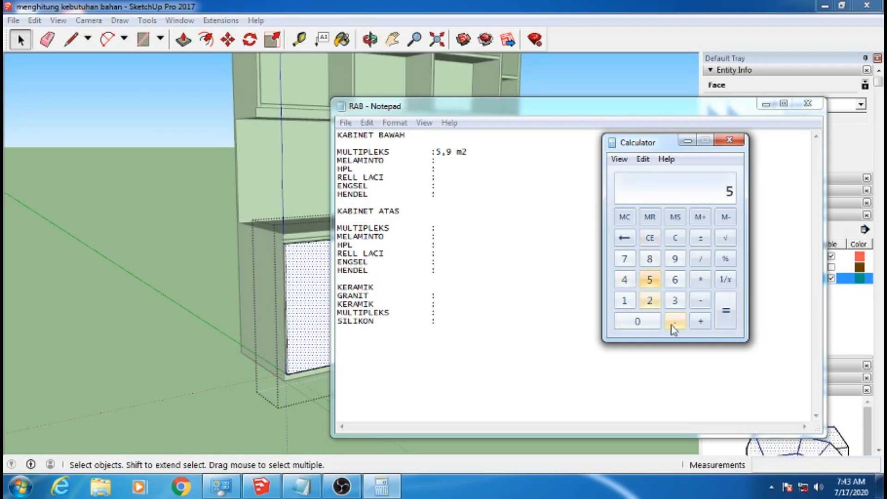
pyautogui.click(674, 321)
pyautogui.click(675, 259)
pyautogui.click(700, 321)
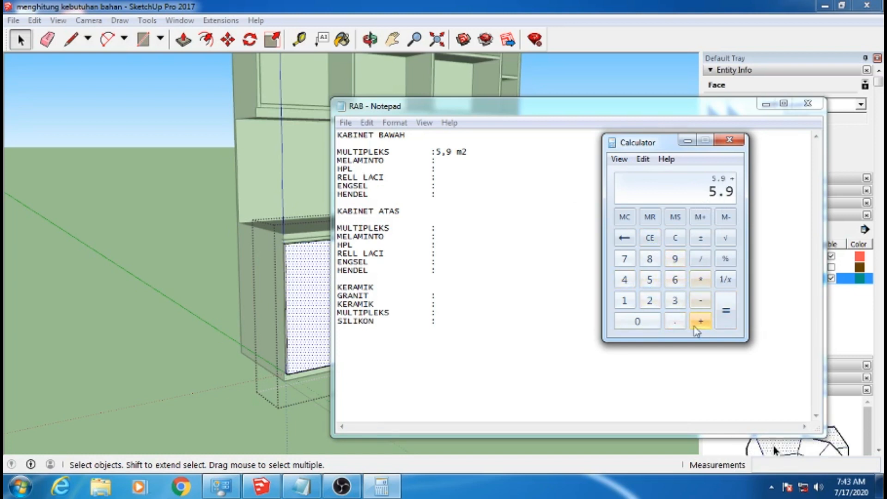
pyautogui.click(638, 321)
pyautogui.click(675, 322)
pyautogui.click(674, 300)
pyautogui.click(729, 318)
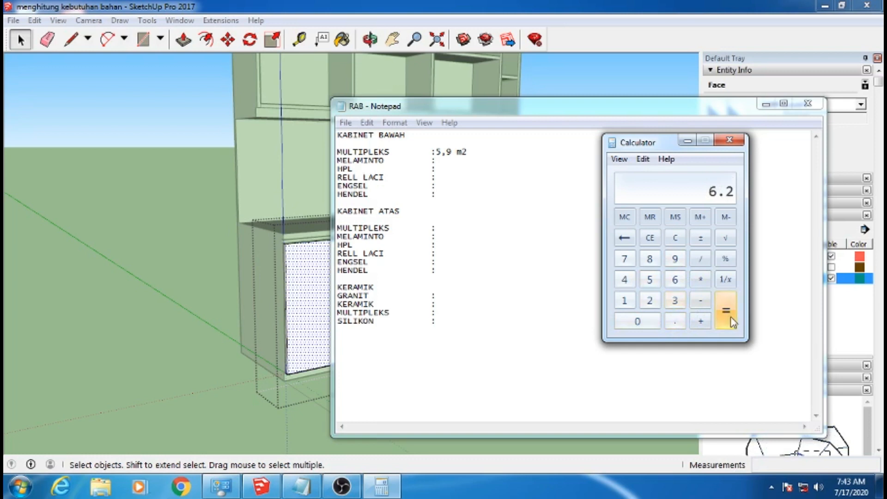
# Update the KABINET BAWAH MULTIPLEKS quantity in the RAB list to 6.2 m2 and save the file
pyautogui.moveTo(451, 149); pyautogui.dragTo(442, 149)
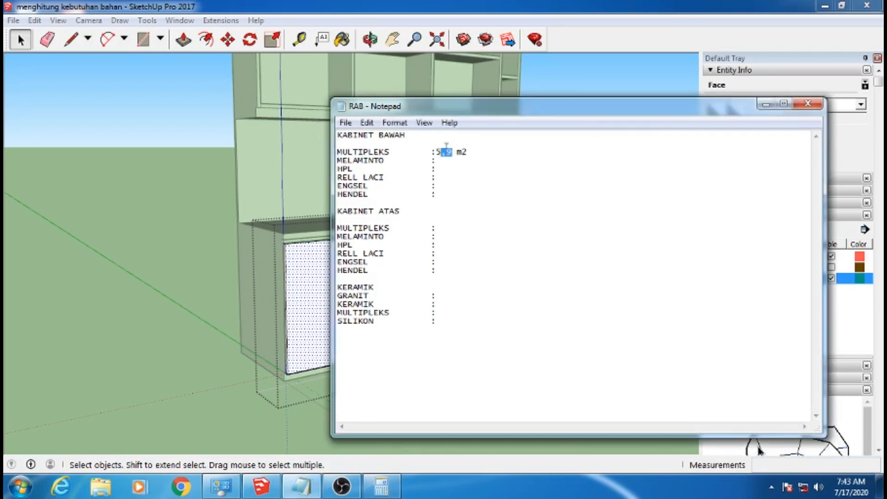
pyautogui.click(393, 476)
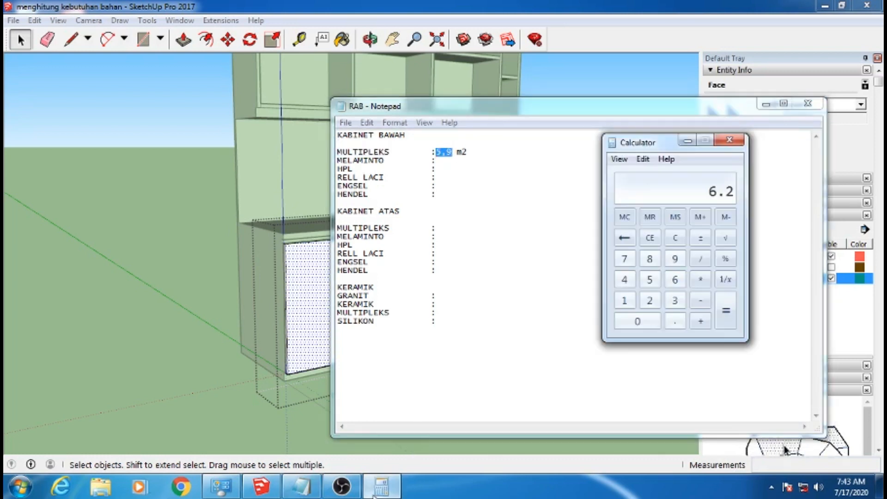
pyautogui.click(393, 477)
pyautogui.write('6')
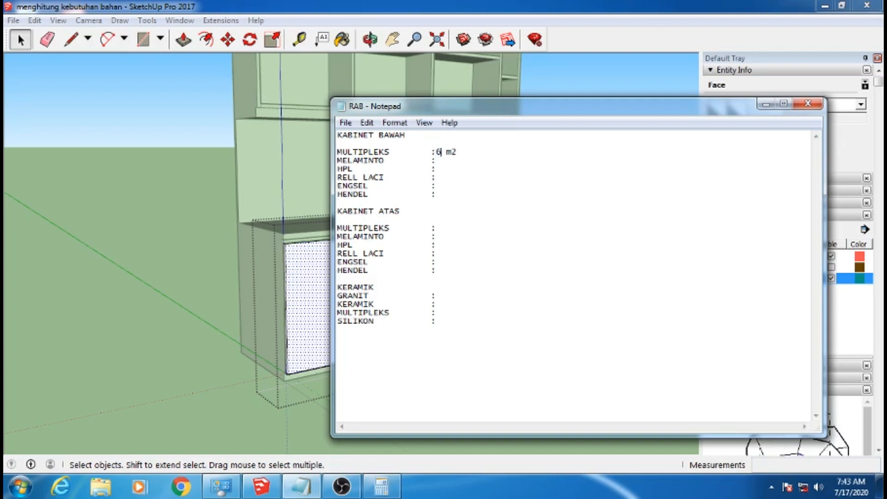
pyautogui.write('.2')
pyautogui.click(649, 306)
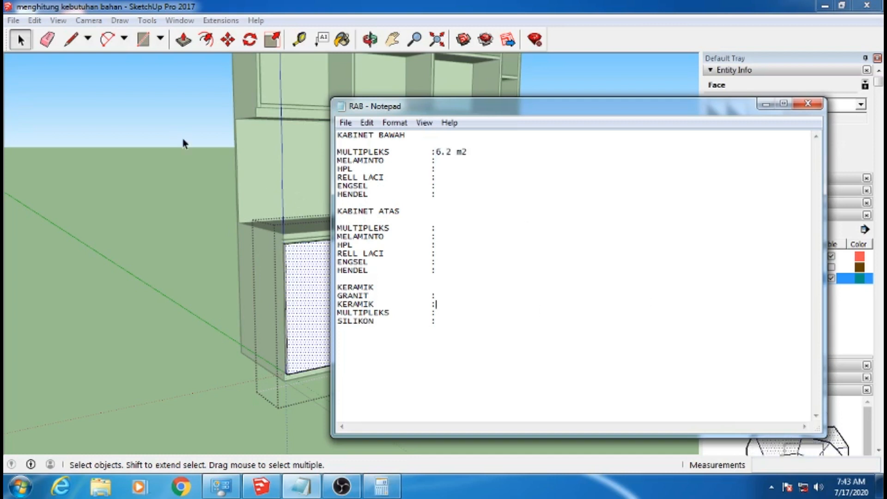
pyautogui.click(346, 123)
pyautogui.click(361, 166)
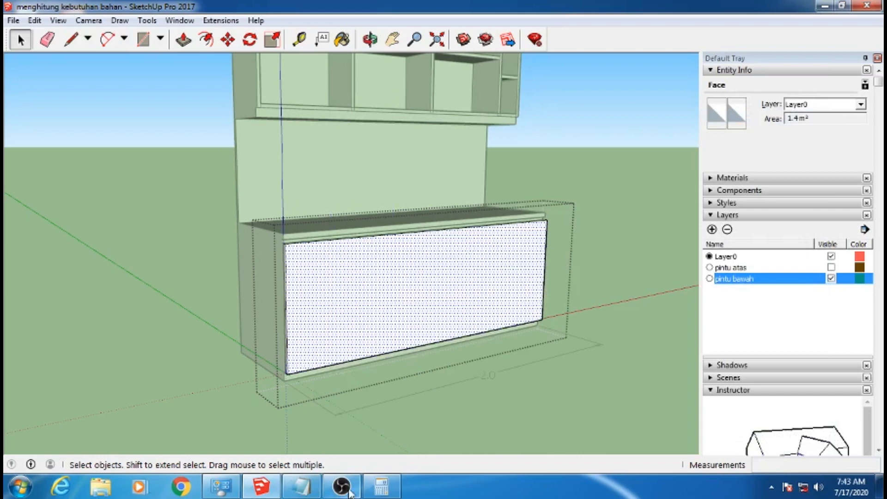
# Put the calculator away, return to the SketchUp model outside the door group, and hide the pintu bawah layer
pyautogui.click(381, 486)
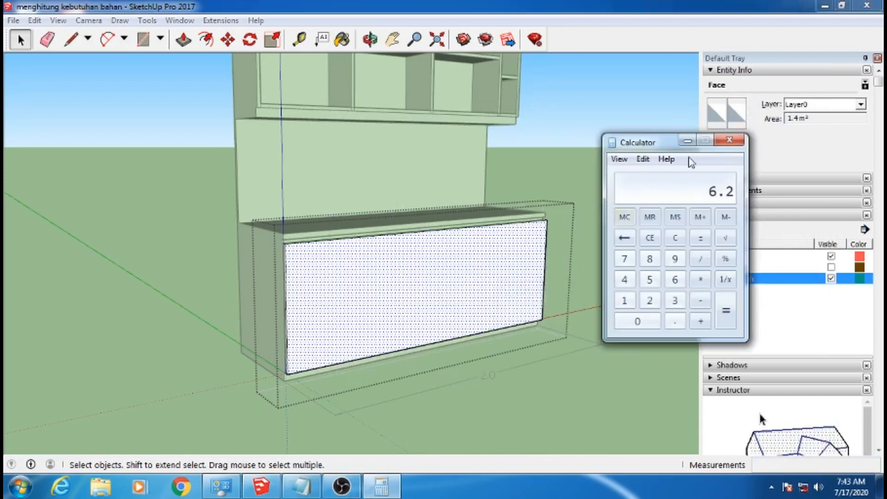
pyautogui.click(687, 140)
pyautogui.click(301, 485)
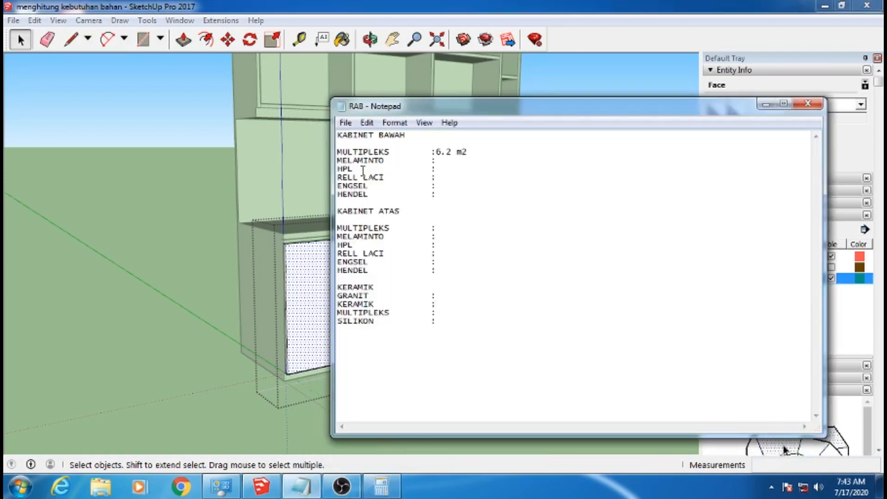
pyautogui.click(625, 60)
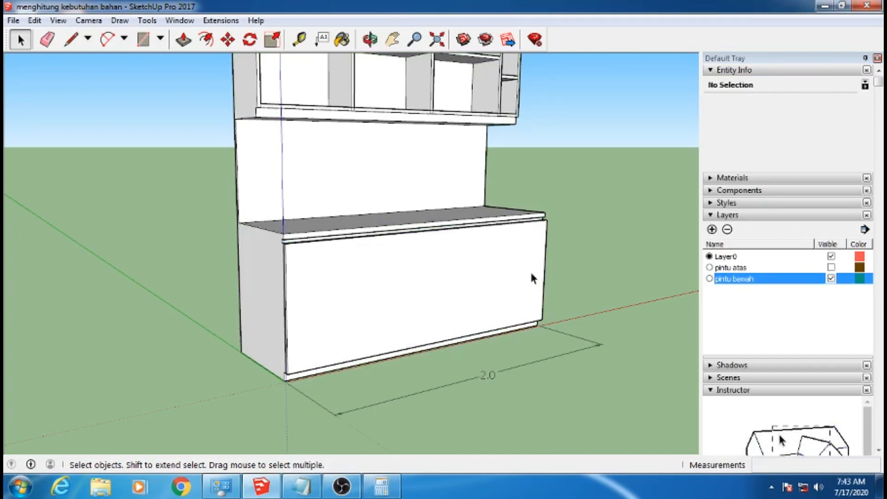
pyautogui.click(709, 279)
pyautogui.click(709, 256)
pyautogui.click(831, 278)
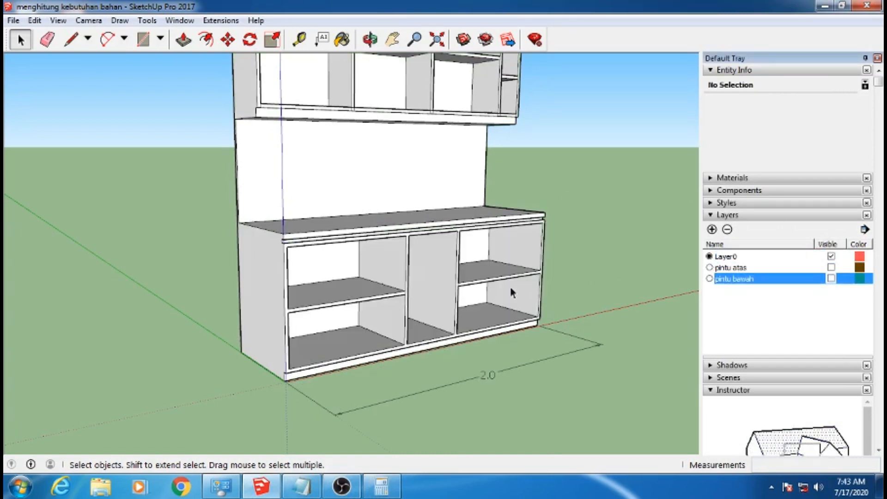
# Open the cabinet group and select the right lower compartment's inner side panel faces and its back panel
pyautogui.moveTo(510, 287); pyautogui.dragTo(481, 291, button='middle')
pyautogui.scroll(1, 534, 337)
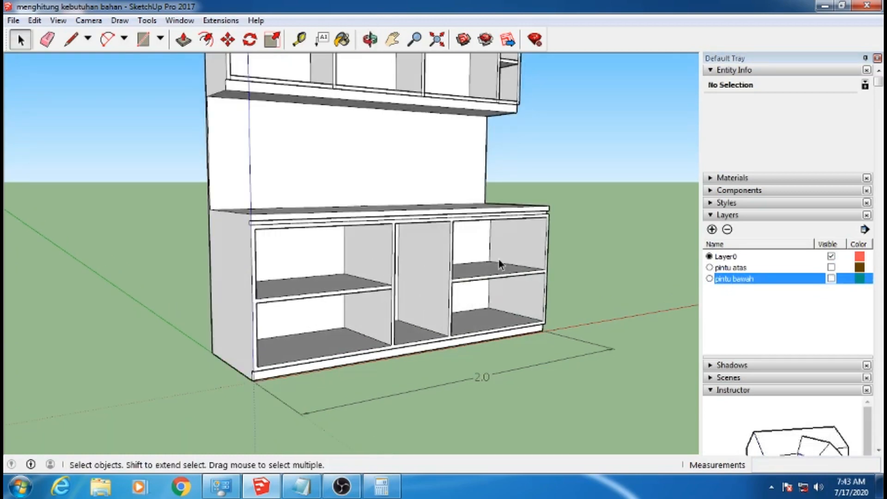
pyautogui.doubleClick(524, 298)
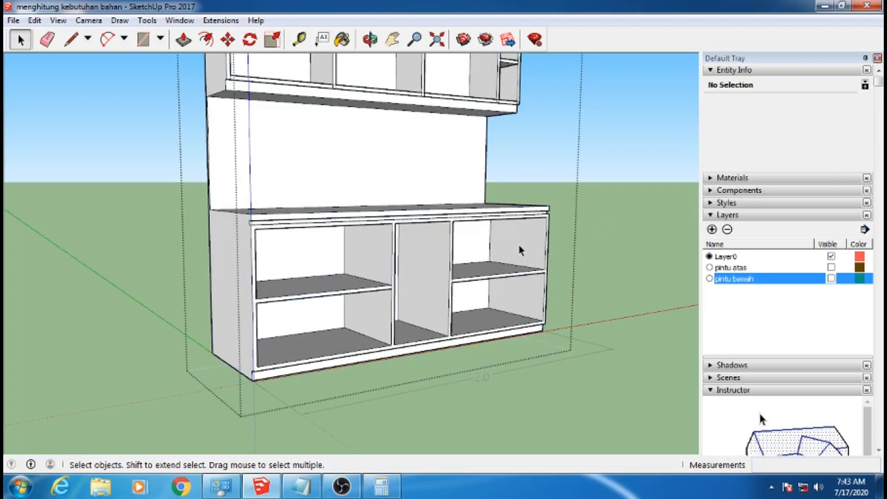
pyautogui.click(519, 270)
pyautogui.keyDown('shift'); pyautogui.click(490, 324); pyautogui.keyUp('shift')
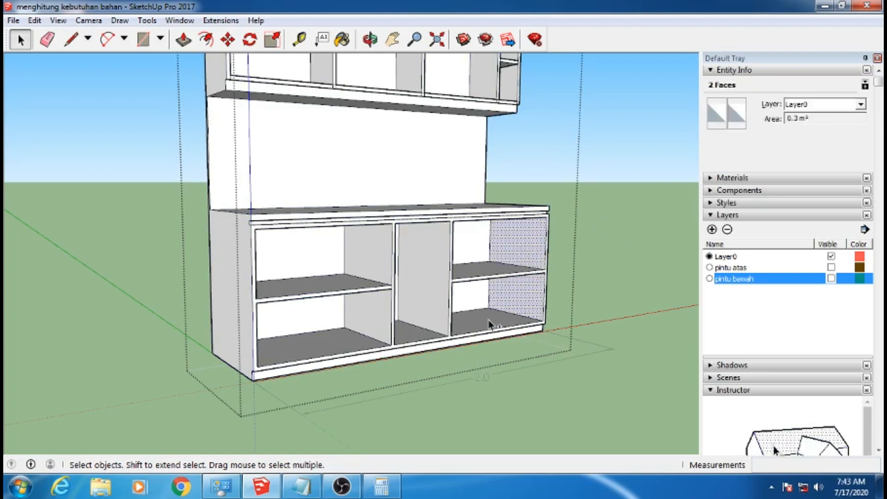
pyautogui.keyDown('ctrl'); pyautogui.click(477, 249); pyautogui.keyUp('ctrl')
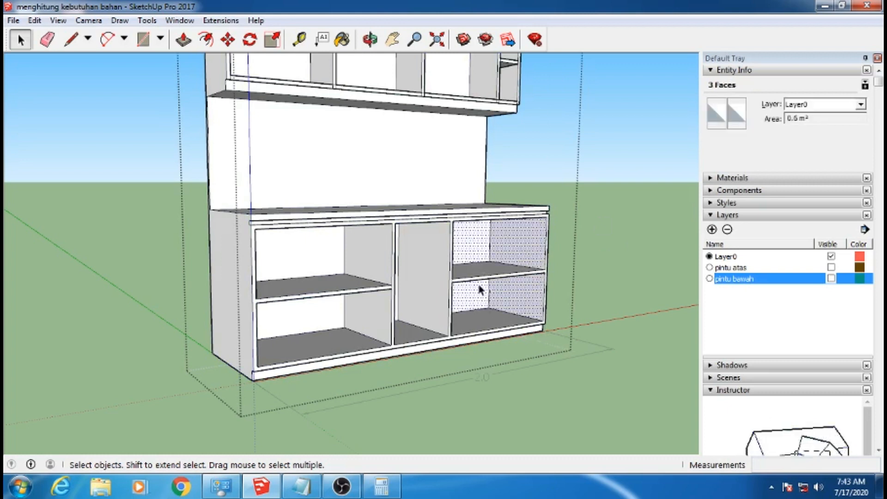
# Add the right lower compartment's shelf, bottom panel and upper divider face to the face selection
pyautogui.keyDown('ctrl'); pyautogui.moveTo(478, 285); pyautogui.dragTo(479, 339, button='middle'); pyautogui.keyUp('ctrl')
pyautogui.keyDown('ctrl'); pyautogui.click(482, 271); pyautogui.keyUp('ctrl')
pyautogui.keyDown('ctrl'); pyautogui.moveTo(481, 271); pyautogui.dragTo(461, 137, button='middle'); pyautogui.keyUp('ctrl')
pyautogui.keyDown('ctrl'); pyautogui.moveTo(498, 269); pyautogui.dragTo(496, 406, button='middle'); pyautogui.keyUp('ctrl')
pyautogui.keyDown('ctrl'); pyautogui.click(486, 314); pyautogui.keyUp('ctrl')
pyautogui.keyDown('ctrl'); pyautogui.moveTo(503, 313); pyautogui.dragTo(206, 276, button='middle'); pyautogui.keyUp('ctrl')
pyautogui.keyDown('ctrl'); pyautogui.click(396, 274); pyautogui.keyUp('ctrl')
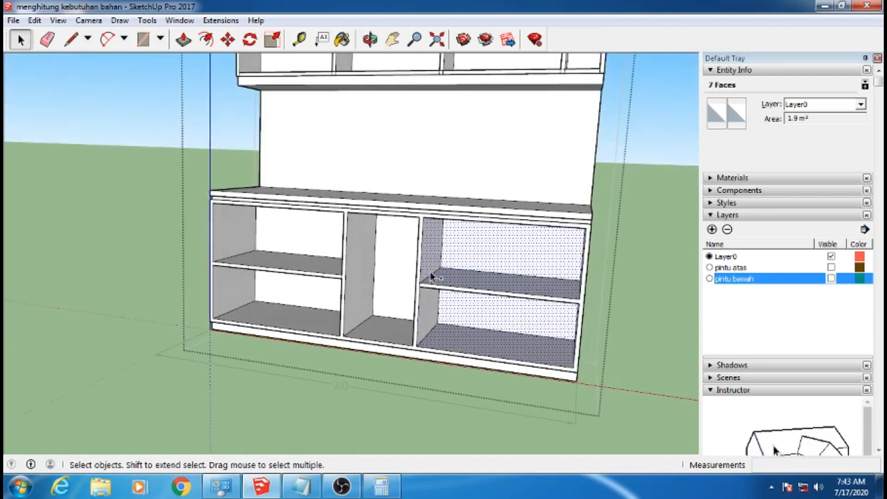
# Add the lower divider face of the right compartment and the middle compartment's side, bottom and back faces to the face selection
pyautogui.keyDown('ctrl'); pyautogui.click(428, 303); pyautogui.keyUp('ctrl')
pyautogui.keyDown('ctrl'); pyautogui.click(363, 274); pyautogui.keyUp('ctrl')
pyautogui.keyDown('ctrl'); pyautogui.click(381, 332); pyautogui.keyUp('ctrl')
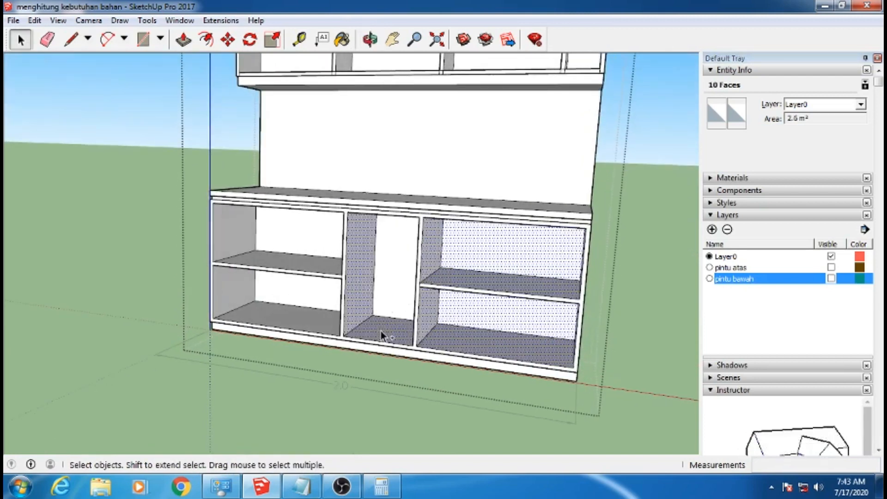
pyautogui.keyDown('ctrl'); pyautogui.click(391, 290); pyautogui.keyUp('ctrl')
pyautogui.keyDown('ctrl'); pyautogui.moveTo(362, 304); pyautogui.dragTo(552, 293, button='middle'); pyautogui.keyUp('ctrl')
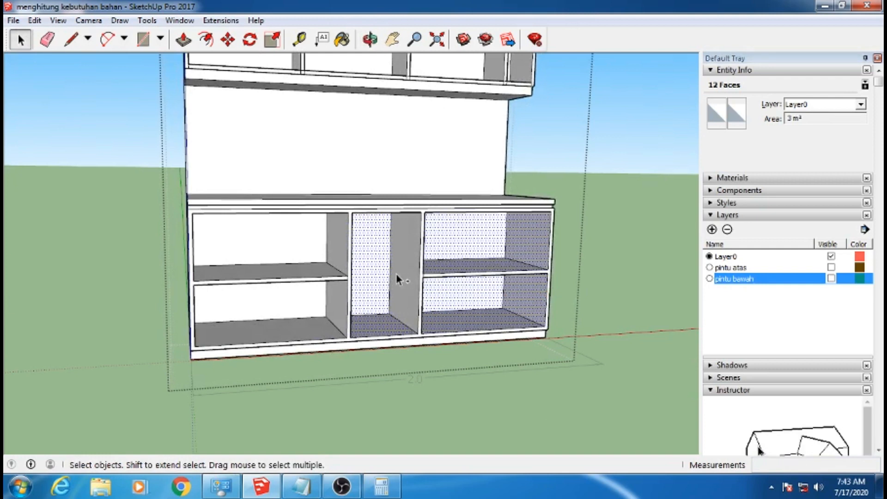
# Add the left compartments' back panels, bottom panel, shelf top and divider faces to the face selection
pyautogui.keyDown('ctrl'); pyautogui.click(286, 253); pyautogui.keyUp('ctrl')
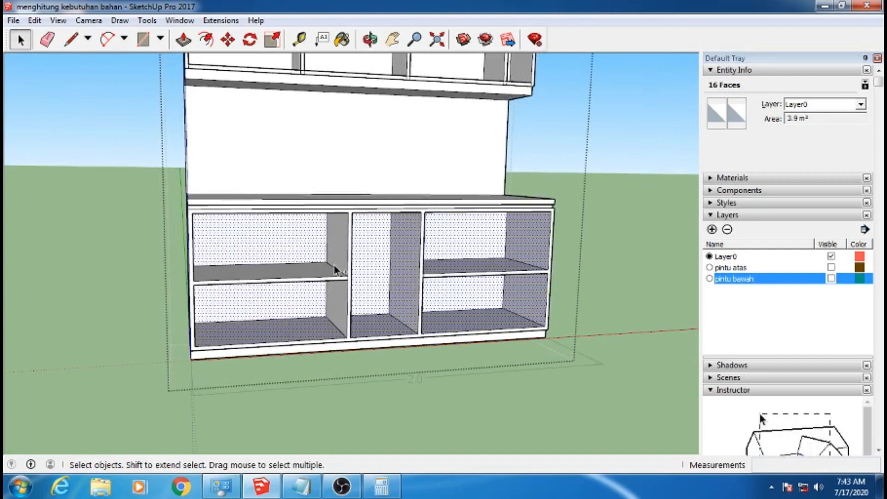
pyautogui.keyDown('ctrl'); pyautogui.click(342, 300); pyautogui.keyUp('ctrl')
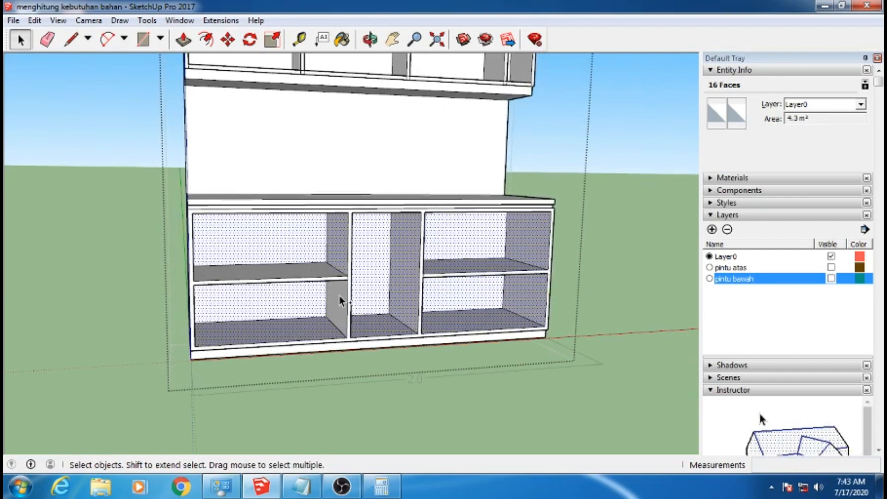
pyautogui.keyDown('ctrl'); pyautogui.click(300, 273); pyautogui.keyUp('ctrl')
# Add the left shelf's underside and the left outer side panel's inner faces, and check the lower cabinet selection for missed faces
pyautogui.moveTo(300, 272)
pyautogui.mouseDown(button='middle')
pyautogui.moveTo(303, 206)
pyautogui.moveTo(301, 270)
pyautogui.mouseUp(button='middle')
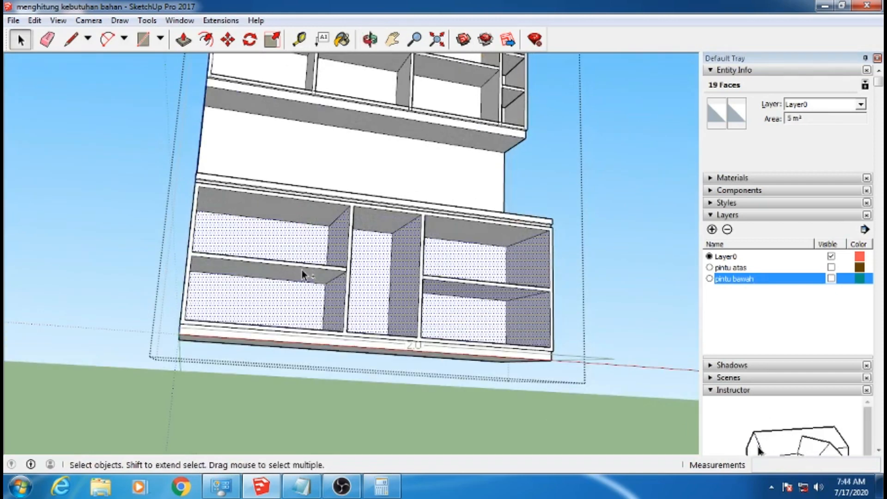
pyautogui.moveTo(357, 273); pyautogui.dragTo(226, 247, button='middle')
pyautogui.keyDown('ctrl'); pyautogui.click(225, 247); pyautogui.keyUp('ctrl')
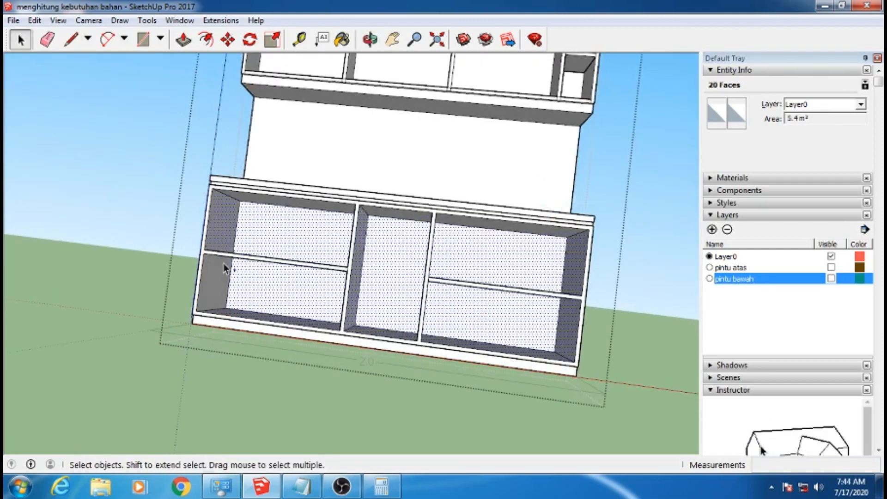
pyautogui.keyDown('ctrl'); pyautogui.click(226, 283); pyautogui.keyUp('ctrl')
pyautogui.moveTo(225, 283); pyautogui.dragTo(322, 229, button='middle')
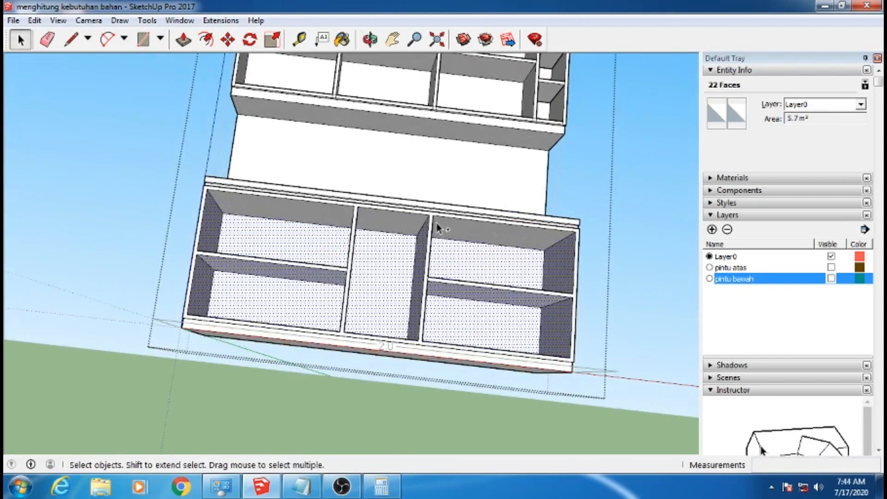
pyautogui.moveTo(272, 262); pyautogui.dragTo(382, 395, button='middle')
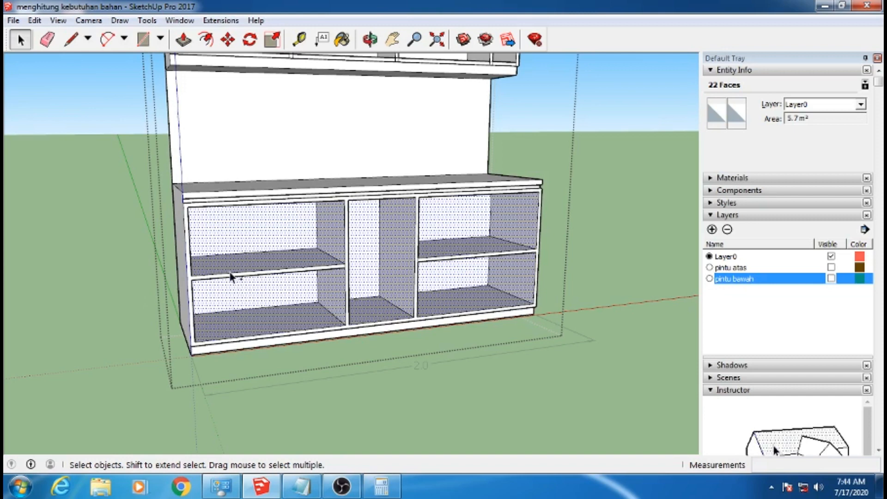
pyautogui.scroll(1, 231, 276)
pyautogui.scroll(1, 231, 276)
pyautogui.moveTo(231, 275); pyautogui.dragTo(503, 277, button='middle')
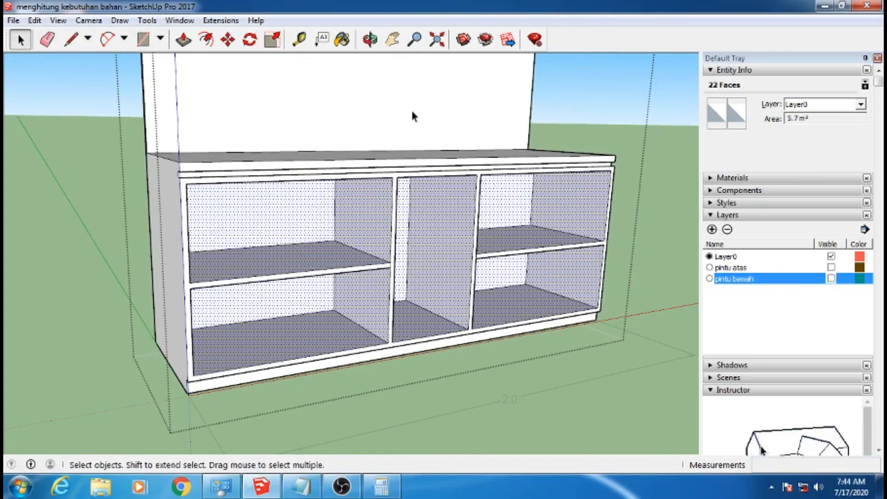
# Leave the cabinet group, show the pintu bawah layer, and select only the front face inside the lower door group
pyautogui.click(123, 199)
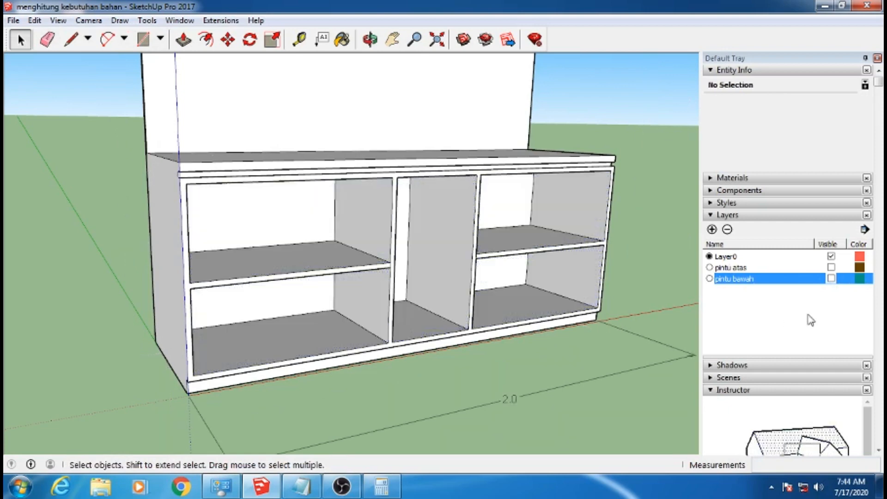
pyautogui.click(831, 278)
pyautogui.tripleClick(429, 251)
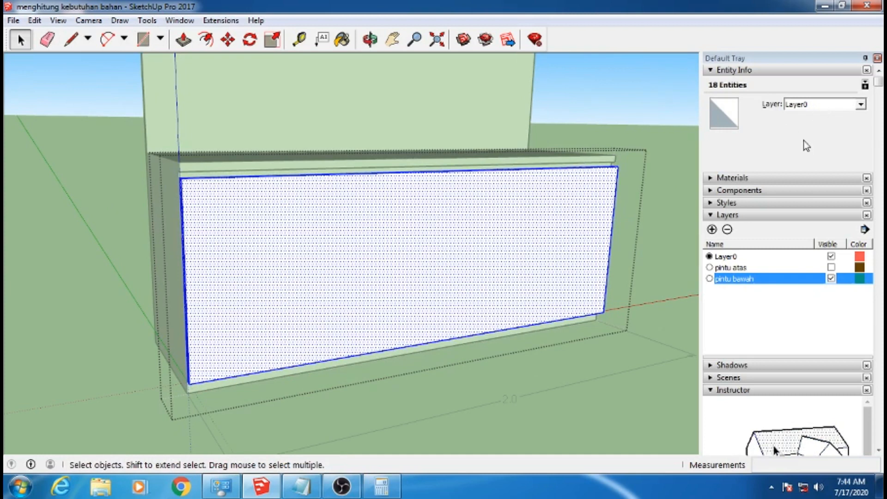
pyautogui.doubleClick(497, 244)
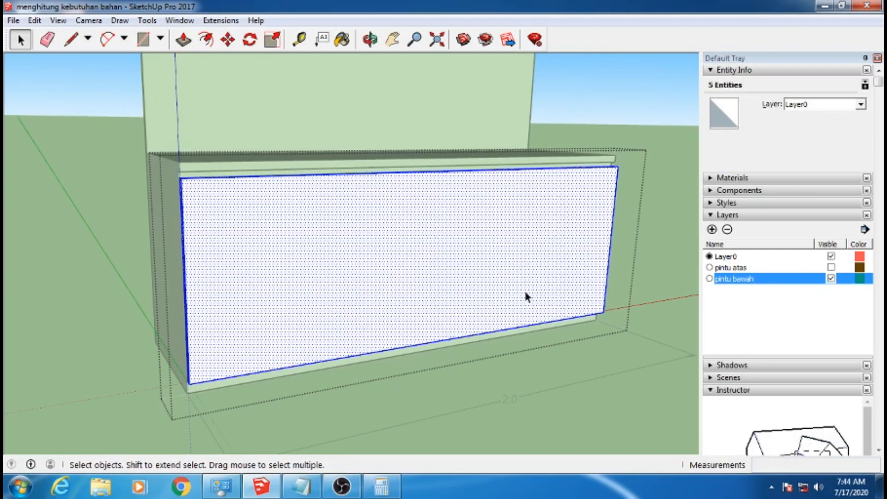
pyautogui.click(469, 246)
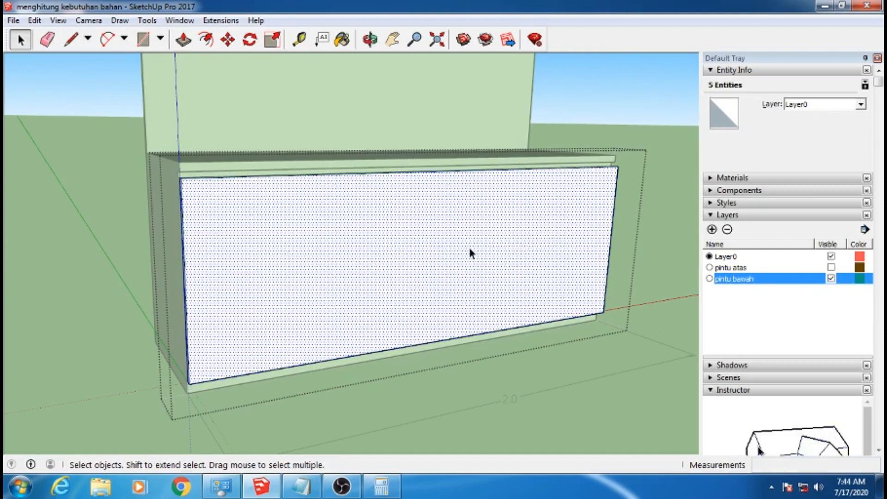
# Switch to the calculator and add the cabinet face area 5.7 and the door face area 1.4
pyautogui.click(369, 485)
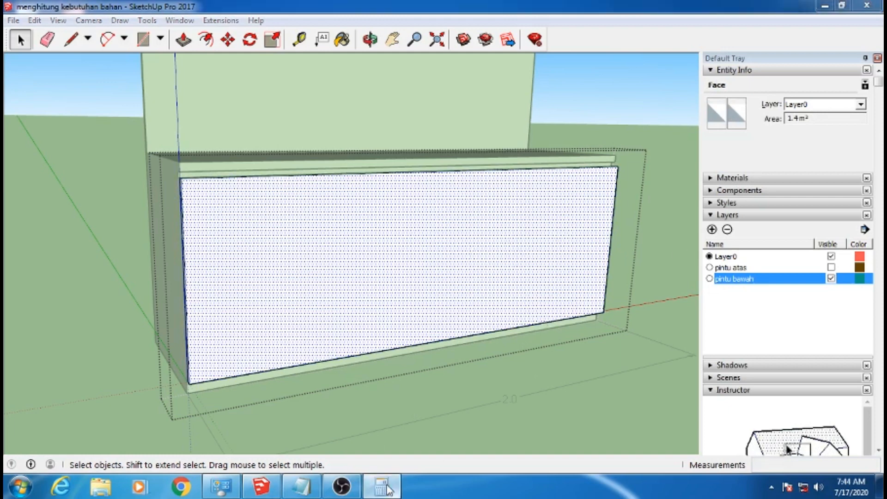
pyautogui.click(651, 237)
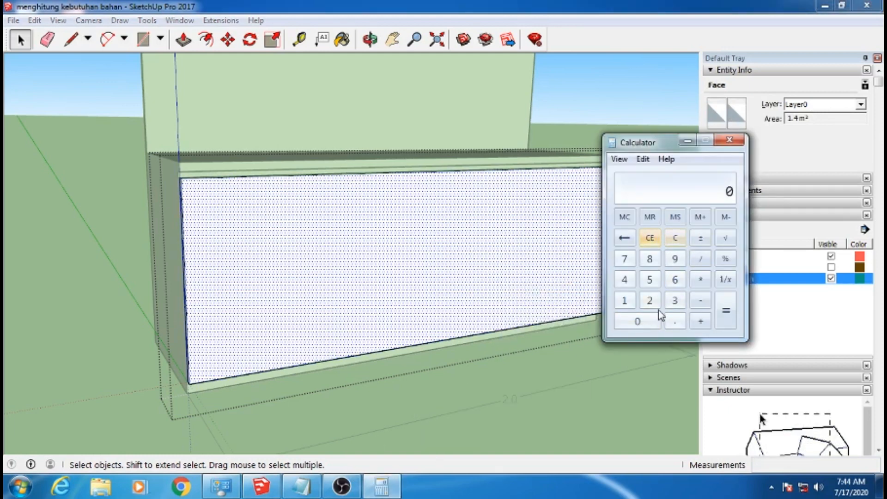
pyautogui.click(650, 279)
pyautogui.click(675, 321)
pyautogui.click(625, 258)
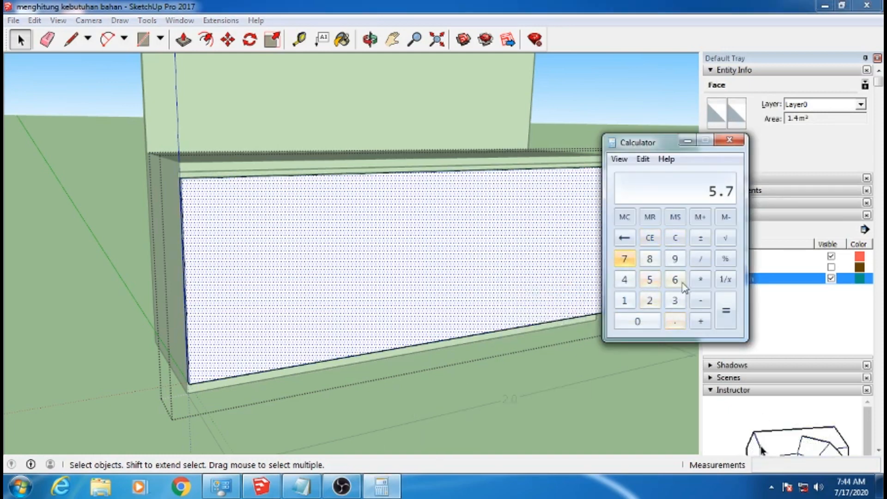
pyautogui.click(701, 321)
pyautogui.click(624, 300)
pyautogui.click(675, 321)
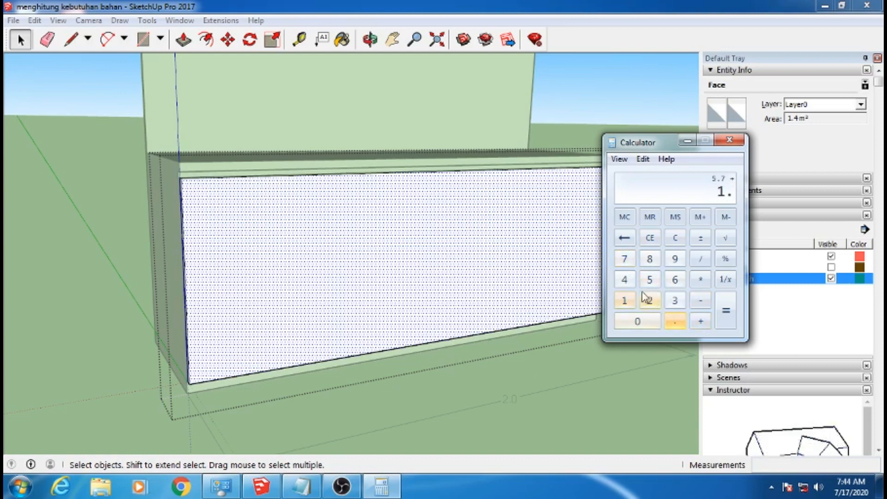
pyautogui.click(624, 280)
pyautogui.click(726, 311)
pyautogui.click(701, 216)
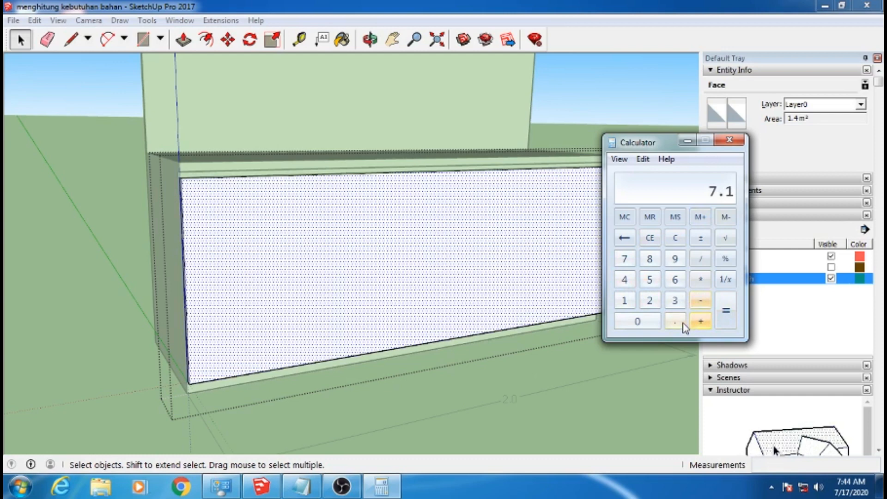
# Multiply the 7.1 area total by 0.05 for the allowance and add 7.1 to the result
pyautogui.click(702, 280)
pyautogui.click(646, 321)
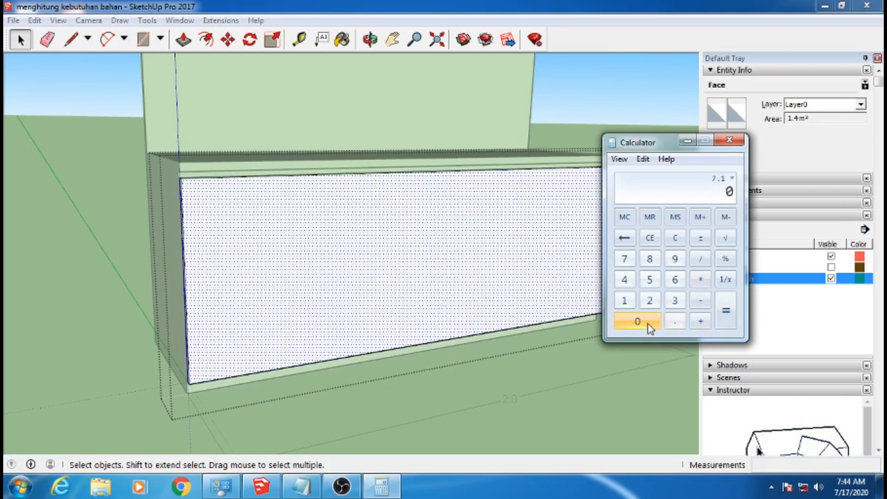
pyautogui.click(675, 322)
pyautogui.click(646, 321)
pyautogui.click(649, 280)
pyautogui.click(725, 310)
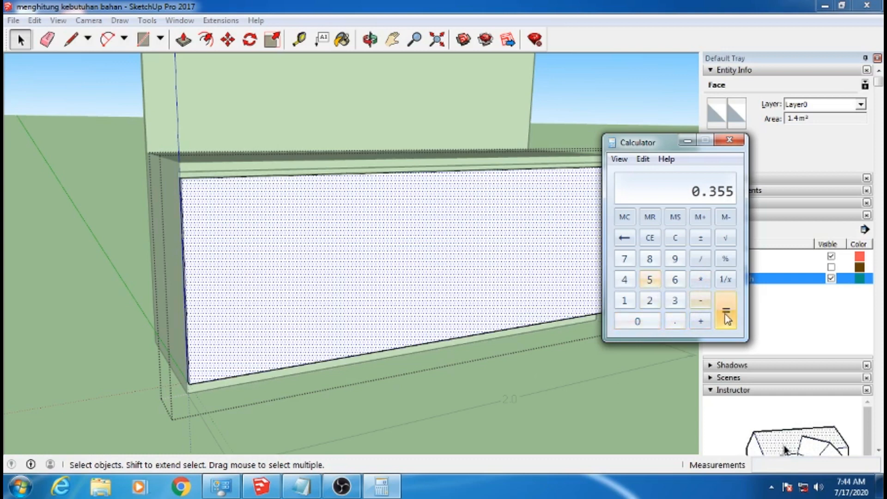
pyautogui.click(699, 322)
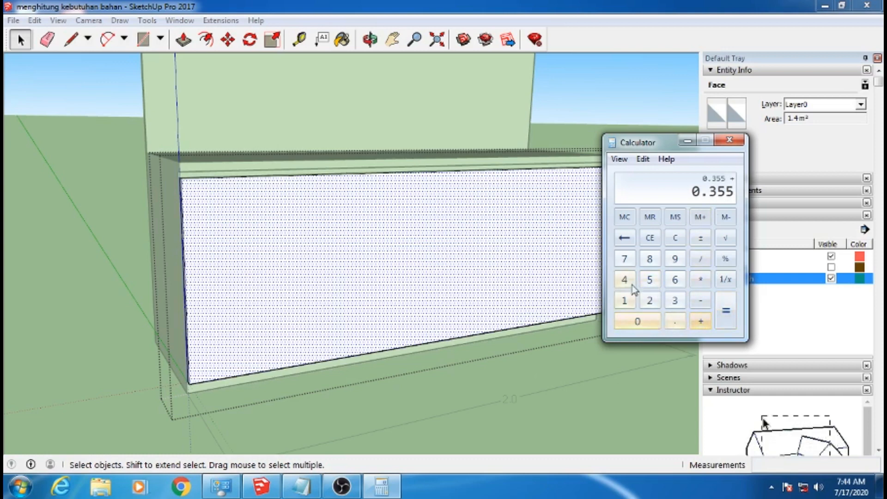
pyautogui.click(624, 259)
pyautogui.click(674, 321)
pyautogui.click(623, 301)
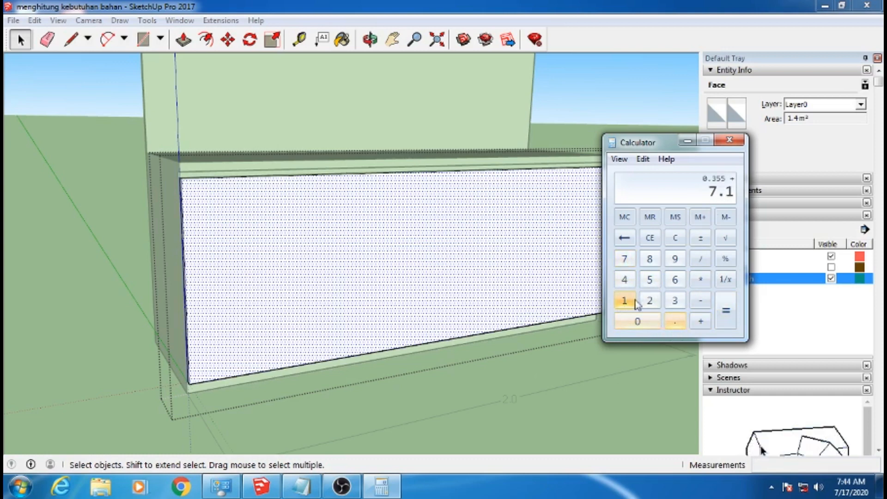
pyautogui.click(723, 318)
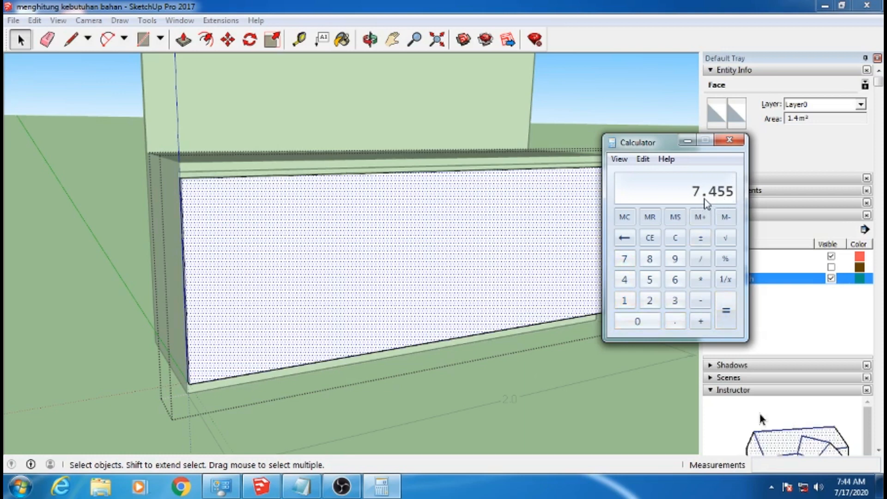
# Enter 7.5 m2 as the KABINET BAWAH MELAMINTO quantity in the RAB list, save the file, and put the calculator away
pyautogui.click(301, 485)
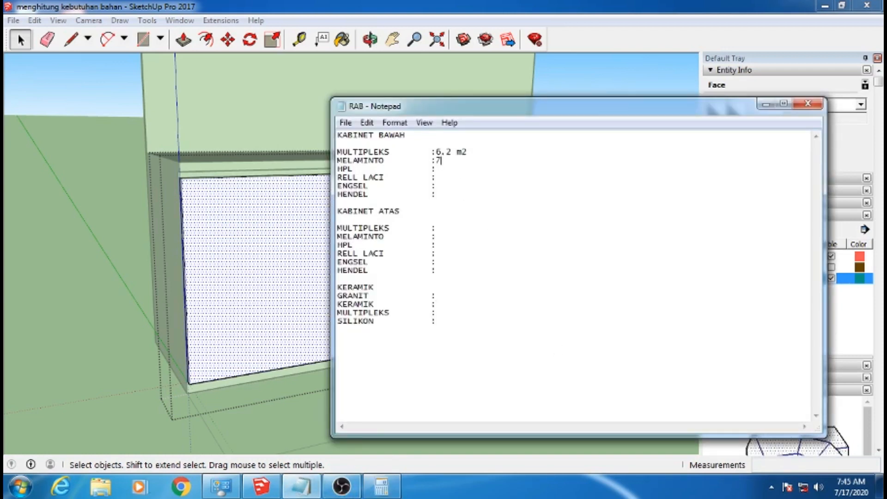
pyautogui.write('5')
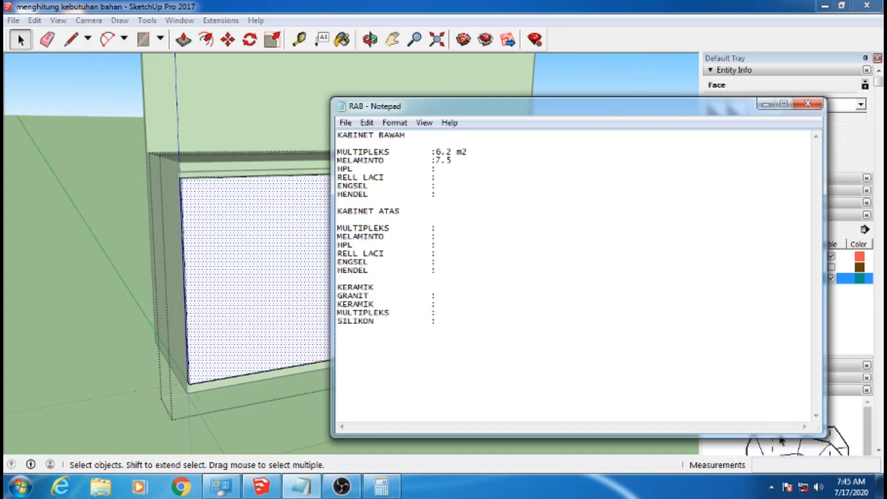
pyautogui.write(' m2')
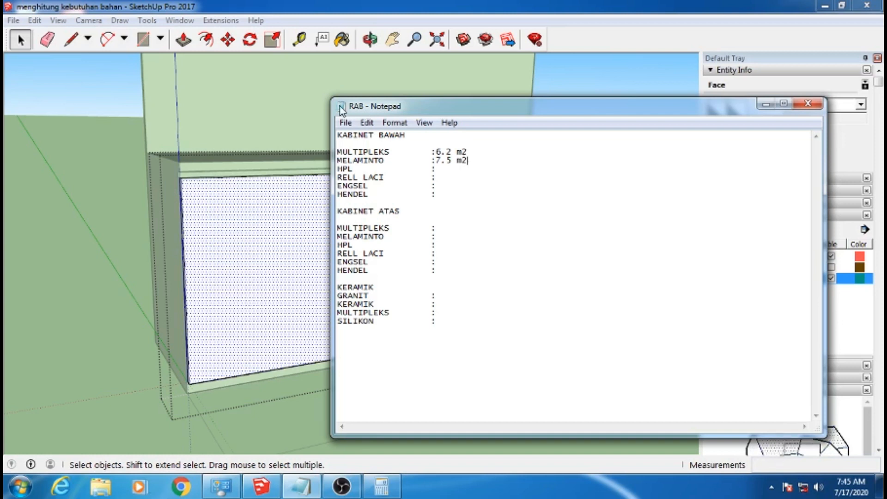
pyautogui.click(345, 123)
pyautogui.click(365, 165)
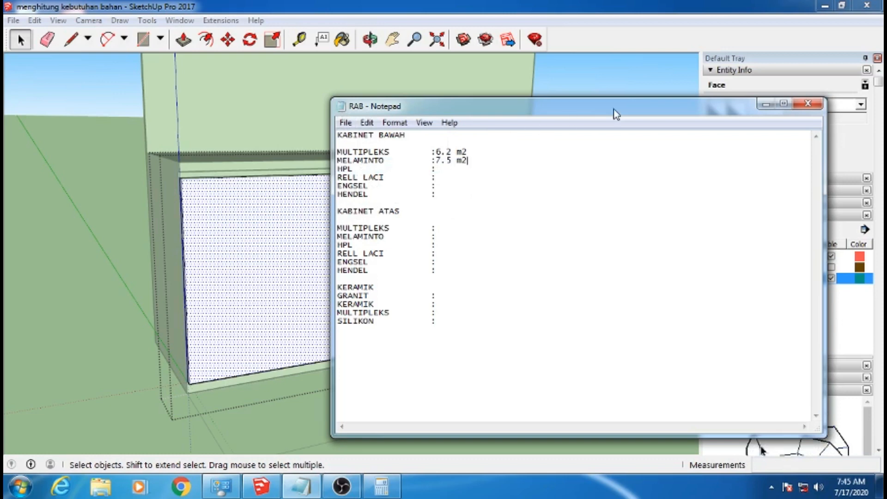
pyautogui.moveTo(615, 114); pyautogui.dragTo(461, 252)
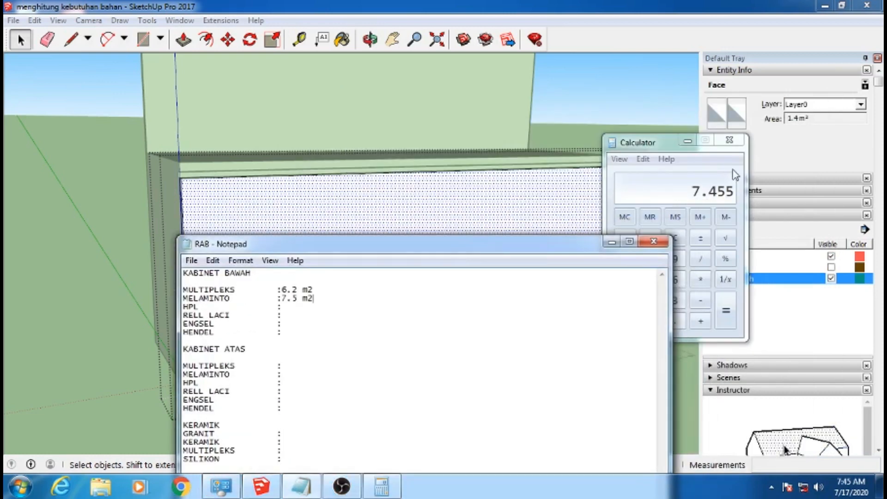
pyautogui.click(689, 142)
# Try to hide the pintu bawah layer while the lower door group is still open for editing
pyautogui.click(759, 414)
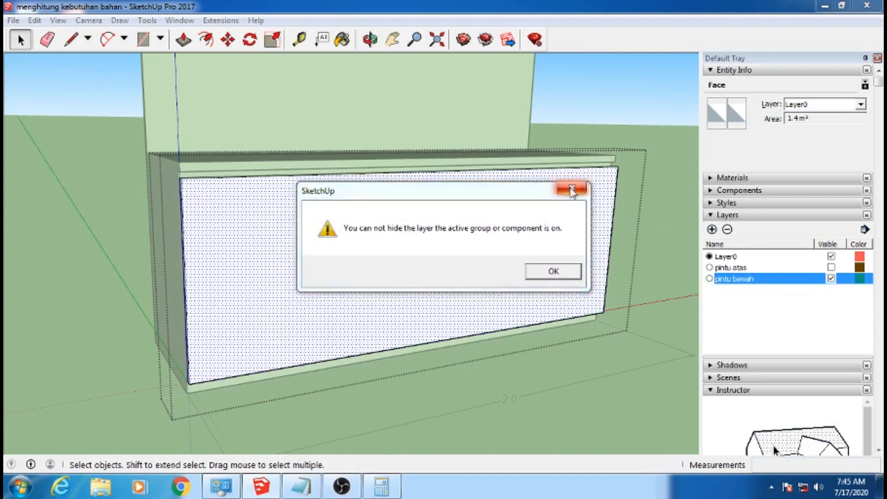
pyautogui.click(572, 190)
pyautogui.click(830, 278)
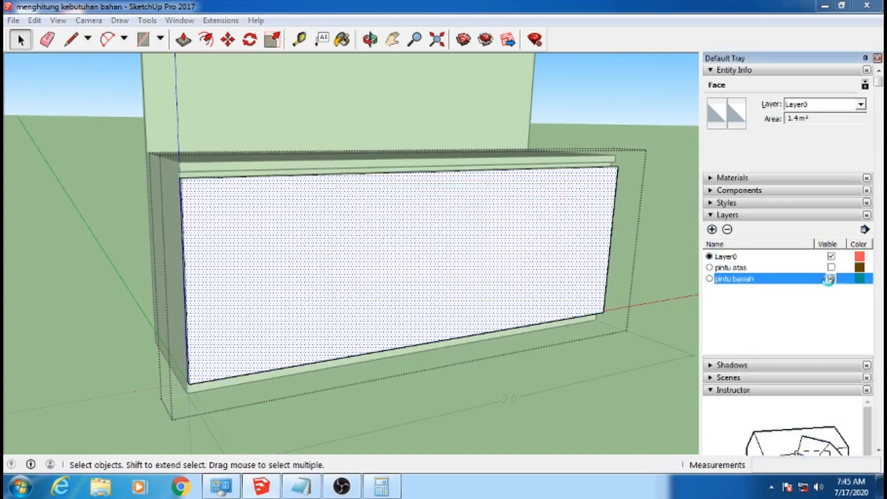
pyautogui.click(560, 271)
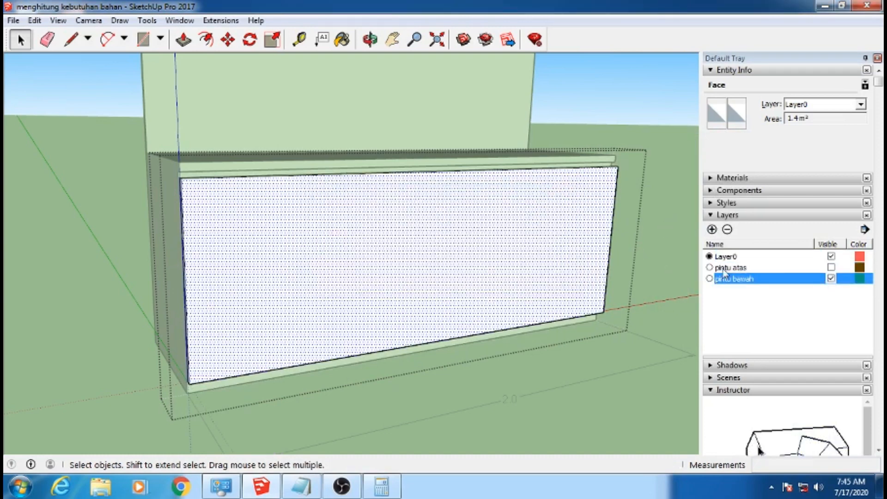
pyautogui.click(724, 257)
pyautogui.click(831, 278)
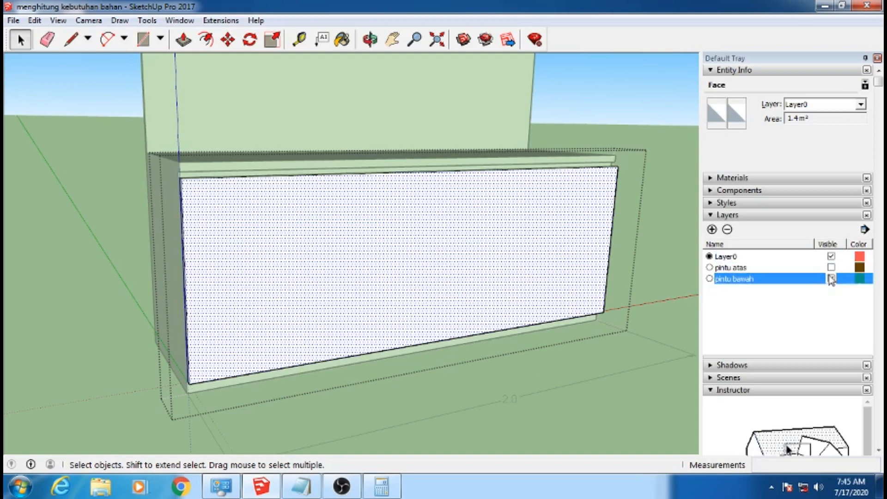
pyautogui.click(562, 272)
pyautogui.click(742, 259)
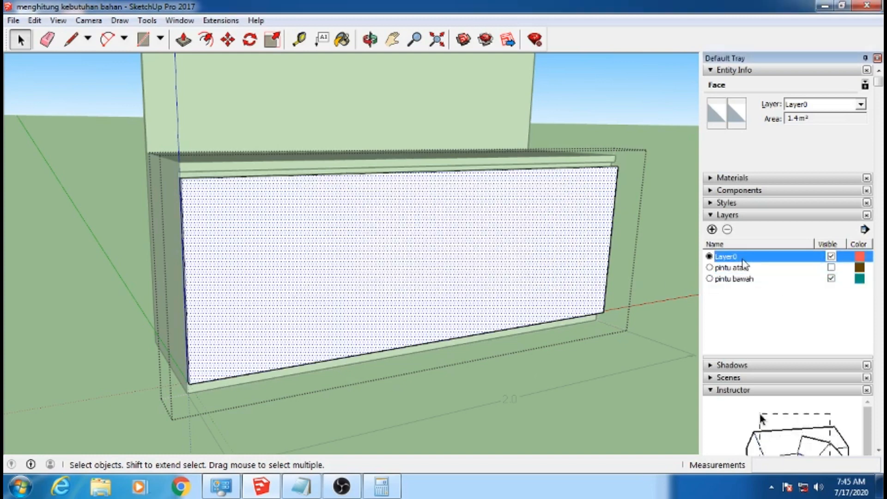
# Leave the door group to hide the pintu bawah layer, and switch back to the RAB list in Notepad
pyautogui.click(636, 126)
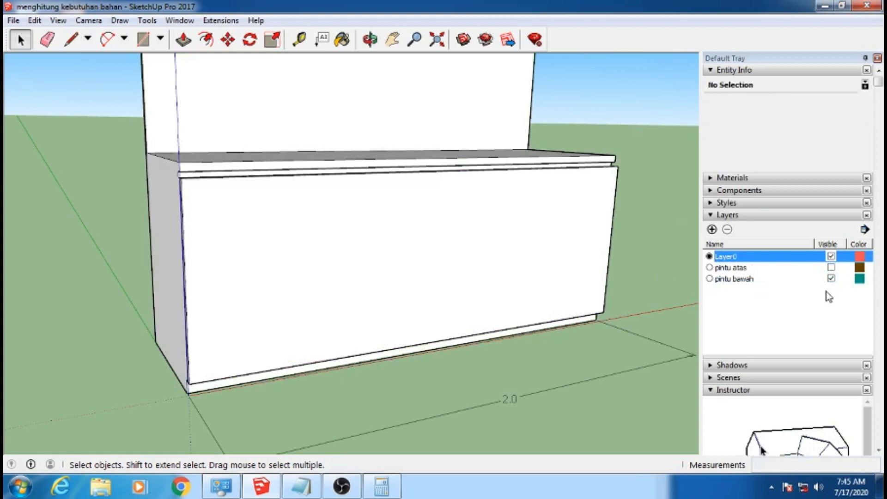
pyautogui.click(831, 279)
pyautogui.moveTo(539, 267); pyautogui.dragTo(504, 302, button='middle')
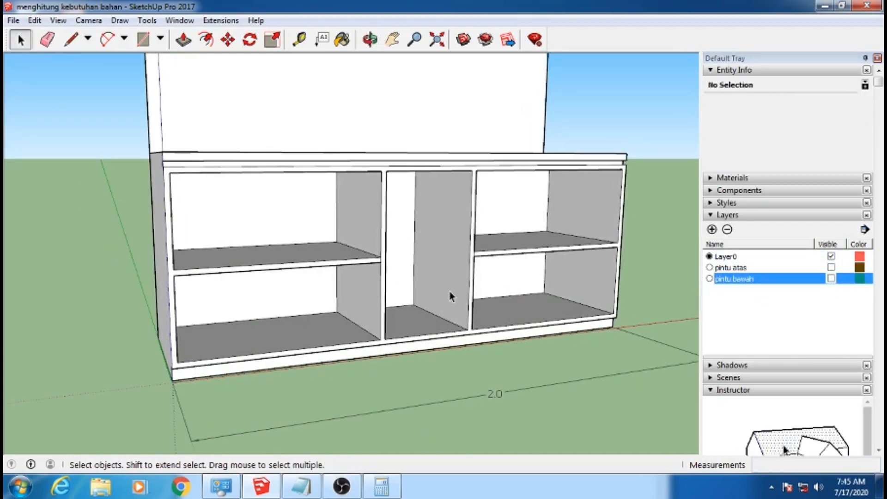
pyautogui.click(301, 486)
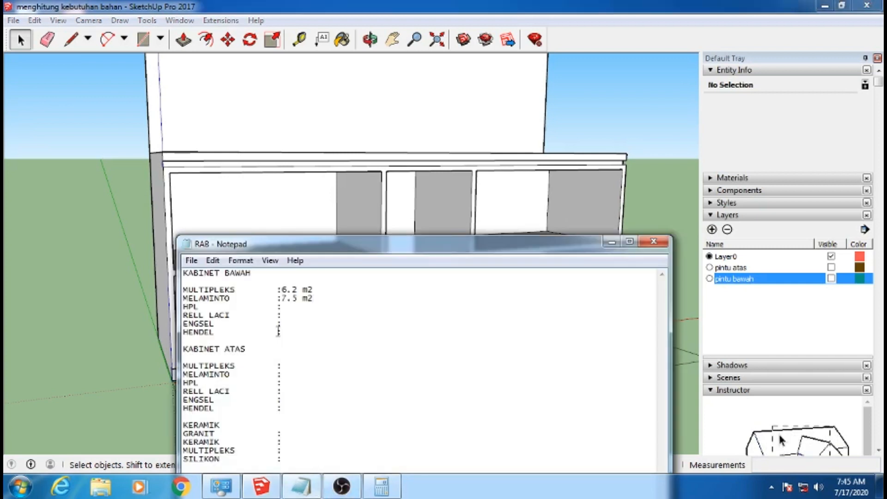
# Enter 3 as the KABINET BAWAH RELL LACI quantity in the RAB list and put the list away
pyautogui.click(297, 314)
pyautogui.write('3')
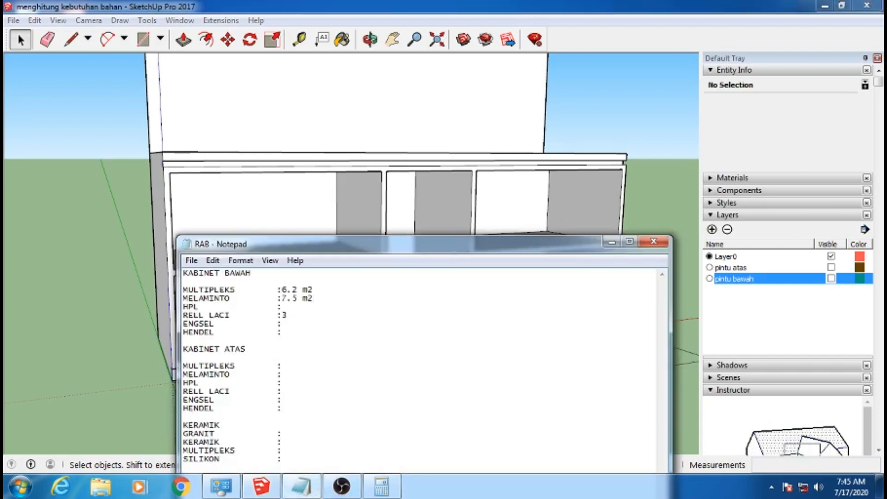
pyautogui.click(611, 241)
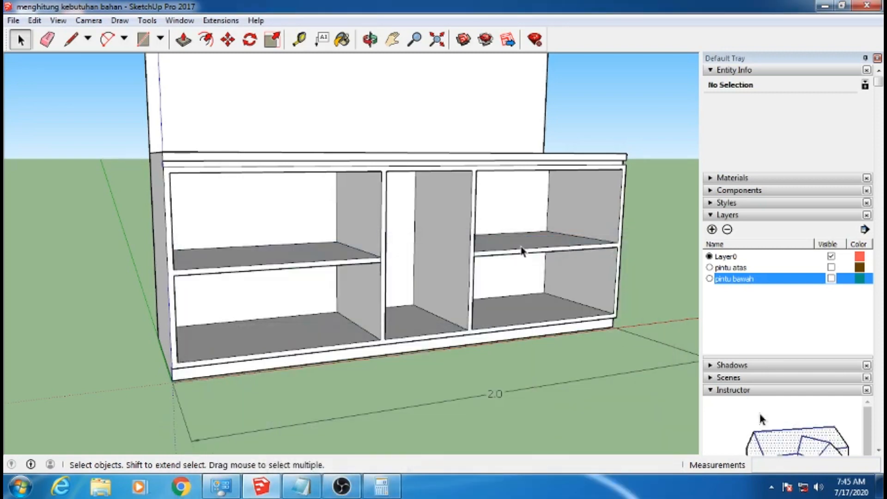
# Select both outer side faces of the lower cabinet together to read their combined area
pyautogui.moveTo(464, 306); pyautogui.dragTo(480, 314, button='middle')
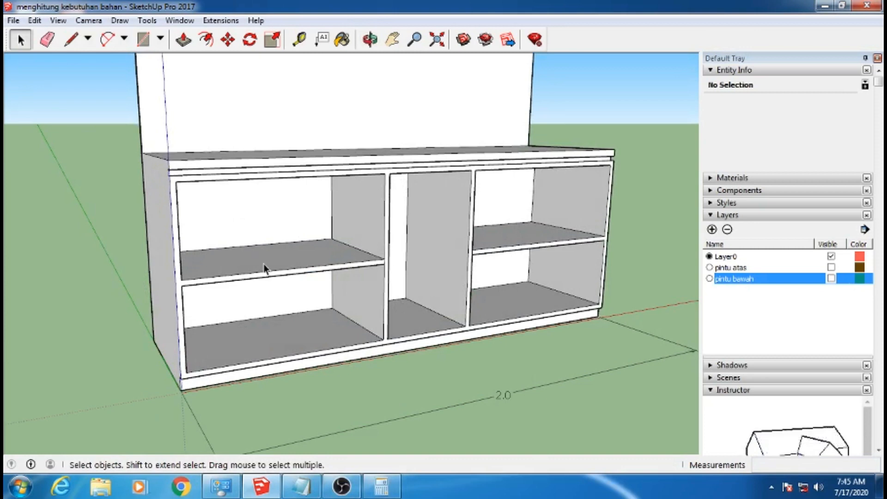
pyautogui.moveTo(267, 271); pyautogui.dragTo(329, 268, button='middle')
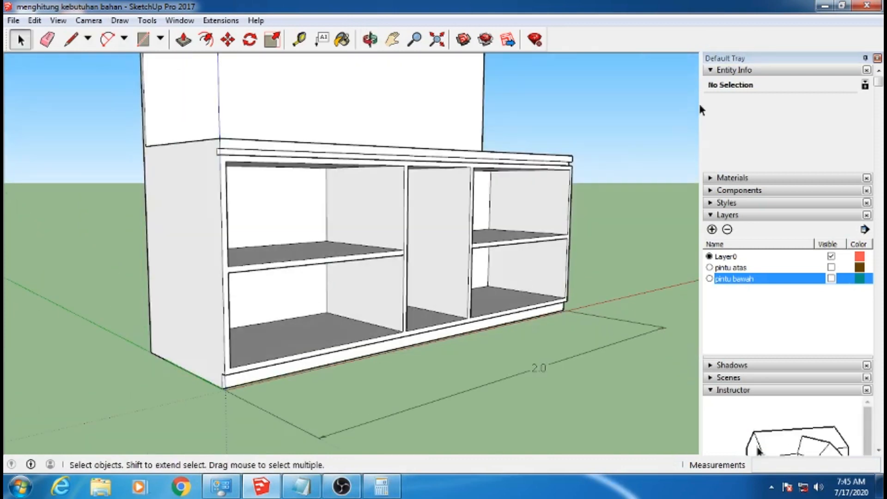
pyautogui.click(202, 241)
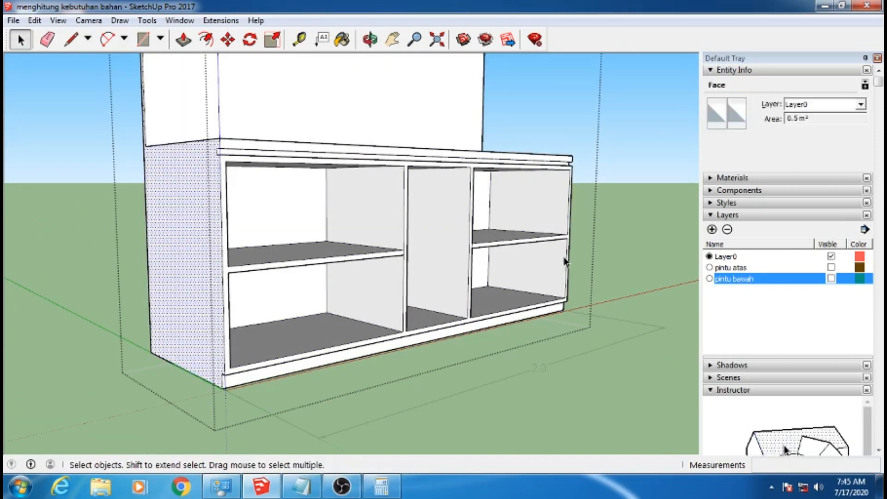
pyautogui.moveTo(565, 257); pyautogui.dragTo(172, 271, button='middle')
pyautogui.keyDown('ctrl'); pyautogui.click(616, 278); pyautogui.keyUp('ctrl')
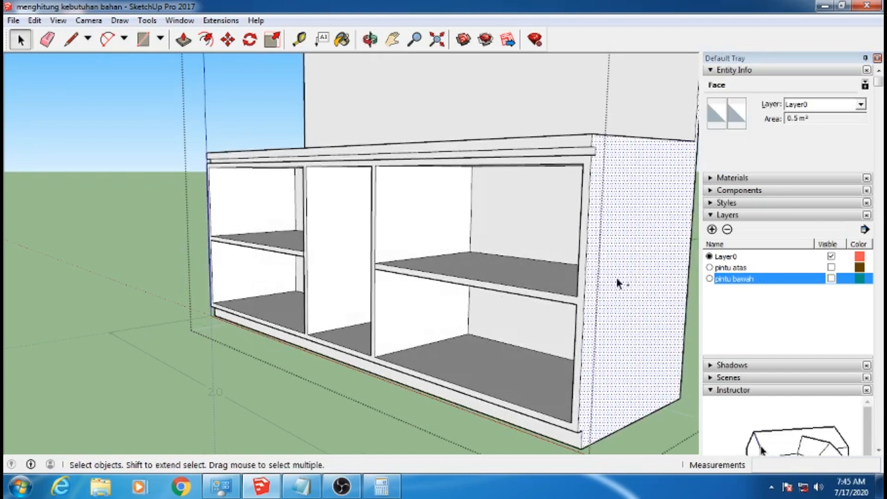
pyautogui.moveTo(303, 290); pyautogui.dragTo(614, 267, button='middle')
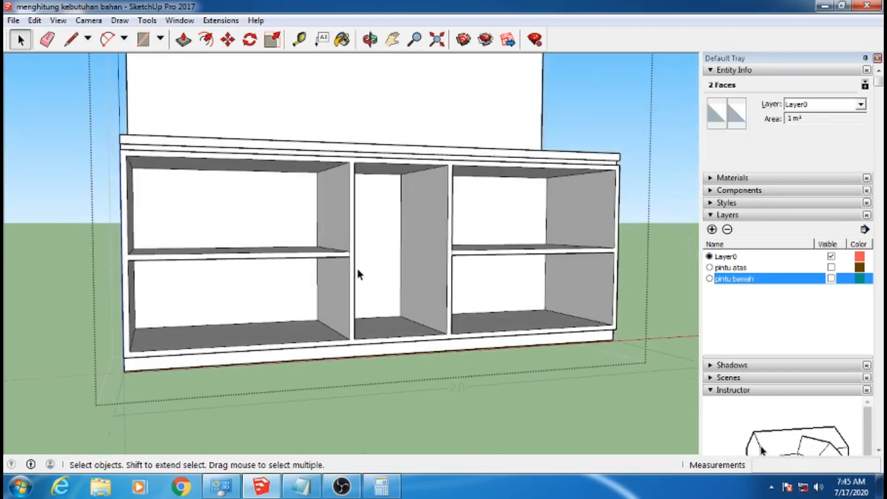
# Show the pintu bawah layer, open the lower door group, and select its front face to read the area
pyautogui.scroll(-2, 370, 277)
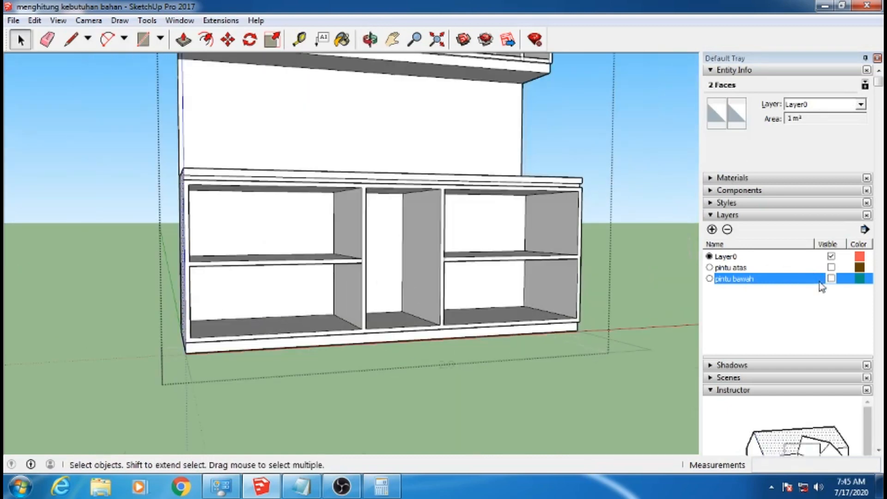
pyautogui.click(830, 279)
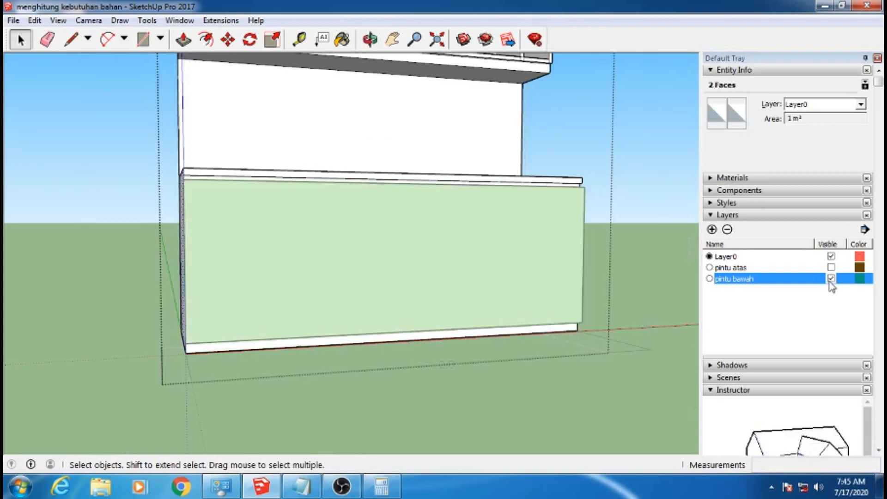
pyautogui.click(641, 165)
pyautogui.doubleClick(475, 249)
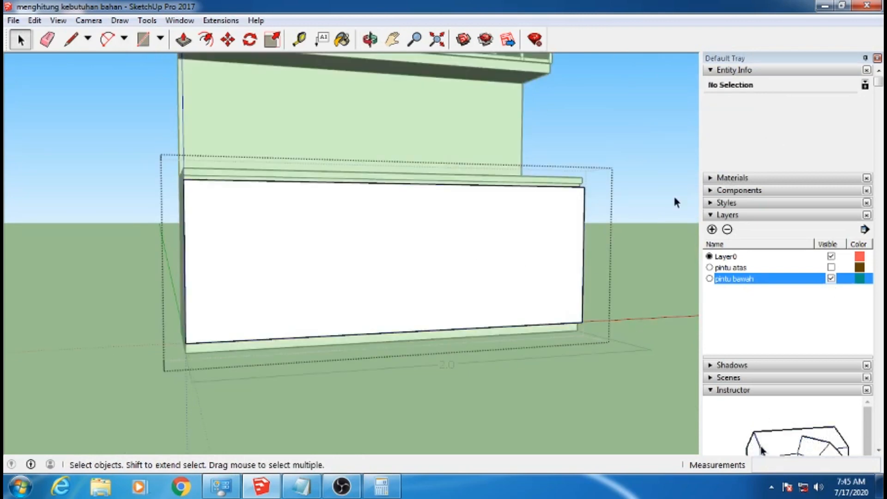
pyautogui.click(542, 244)
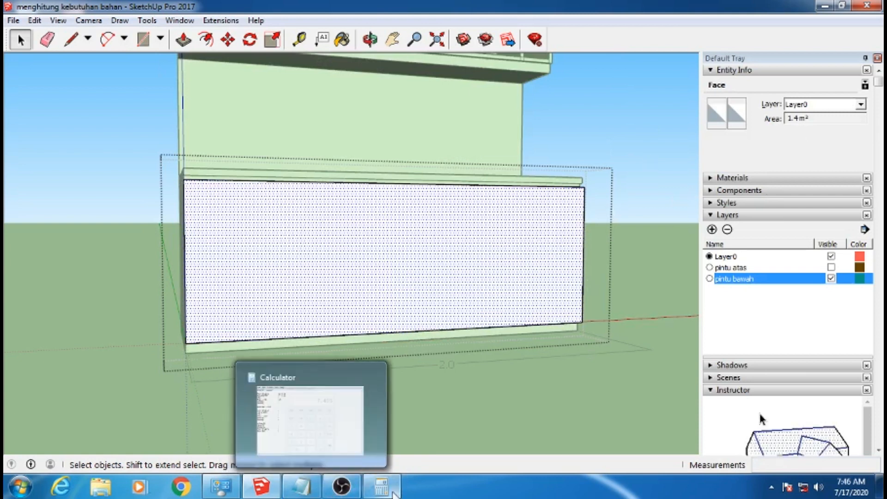
# Switch to Calculator, clear it, and multiply the 2.4 HPL area total by 0.05 for the allowance
pyautogui.click(382, 486)
pyautogui.click(649, 237)
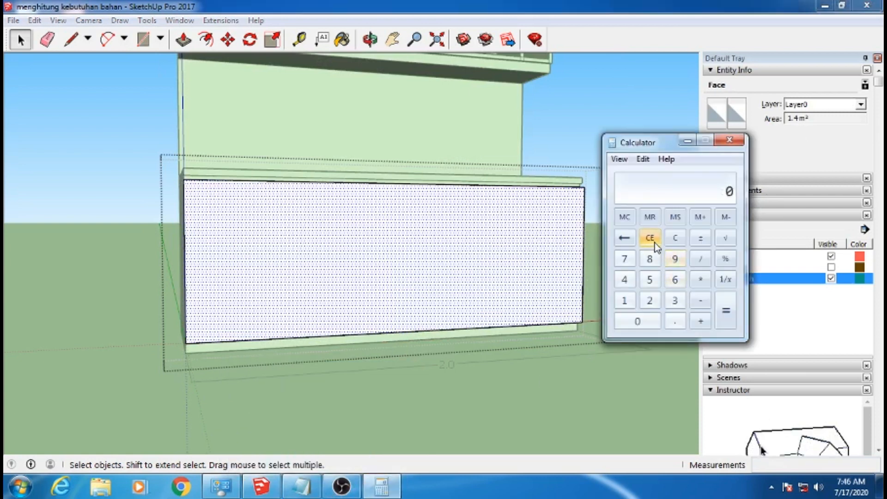
pyautogui.click(650, 300)
pyautogui.click(665, 325)
pyautogui.press('4')
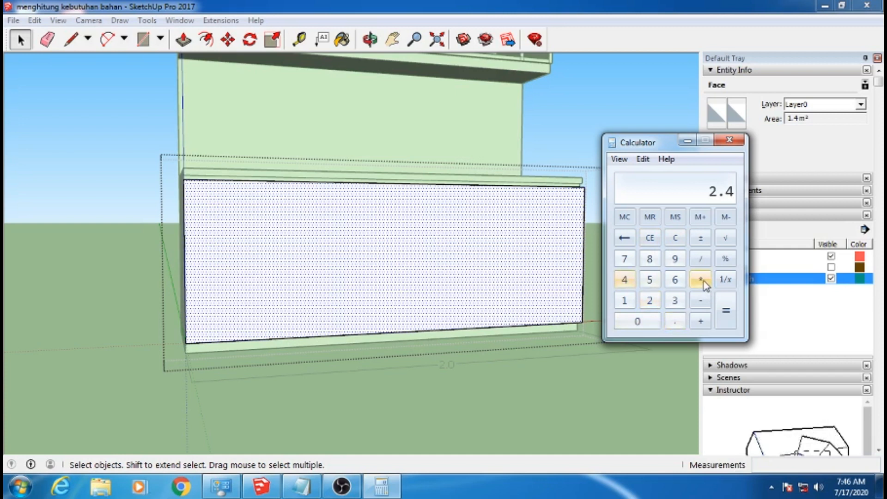
pyautogui.click(700, 279)
pyautogui.click(642, 322)
pyautogui.click(677, 321)
pyautogui.click(647, 322)
pyautogui.click(651, 279)
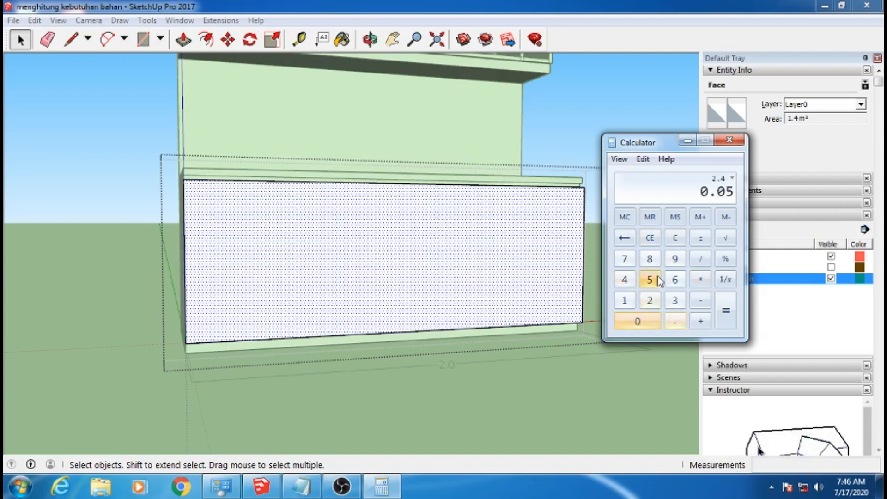
pyautogui.click(723, 324)
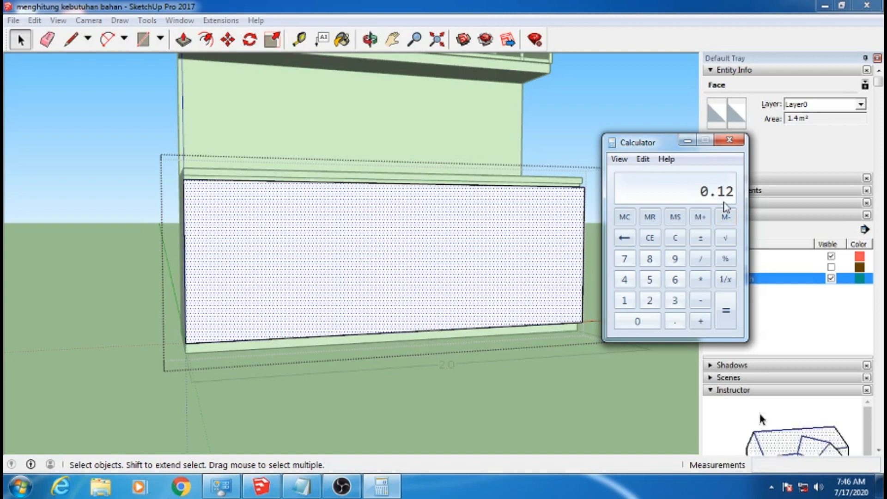
# Add the 2.4 HPL area total to the calculated allowance
pyautogui.moveTo(657, 143); pyautogui.dragTo(644, 177)
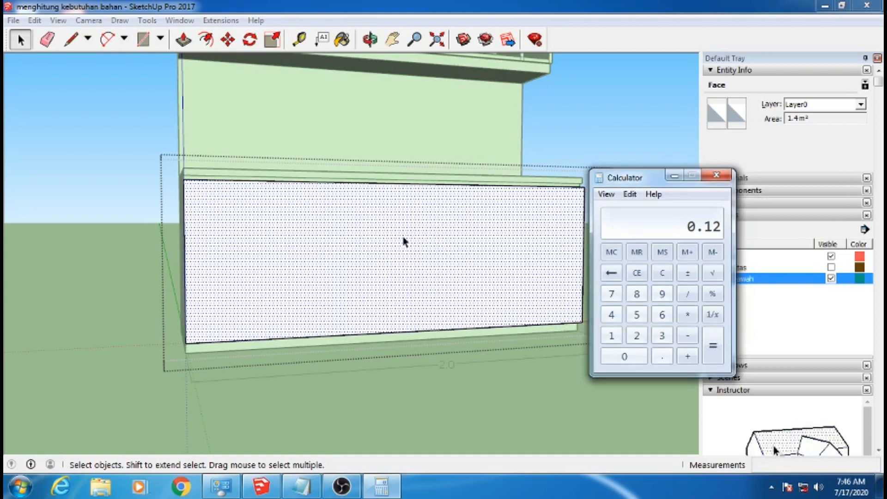
pyautogui.click(688, 357)
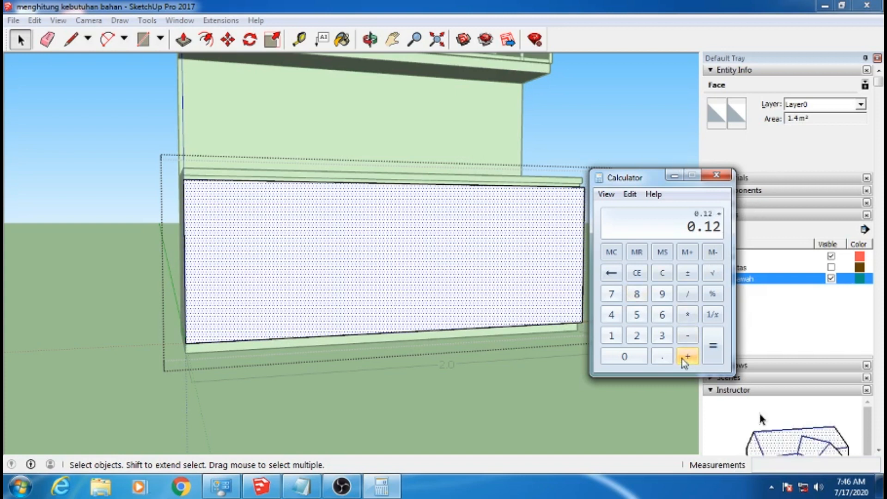
pyautogui.click(638, 336)
pyautogui.click(662, 357)
pyautogui.click(611, 314)
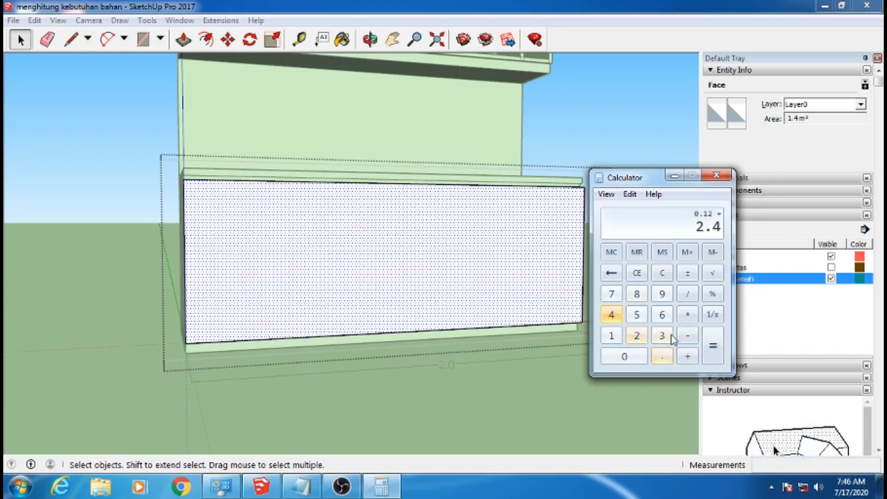
pyautogui.click(713, 351)
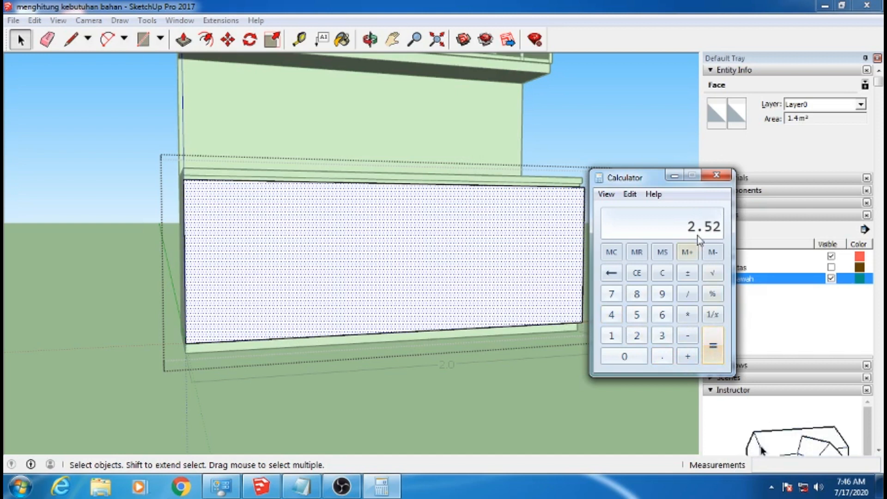
# Enter 2,5m2 as the KABINET BAWAH HPL quantity in the RAB list, then put the calculator and the list away
pyautogui.click(301, 486)
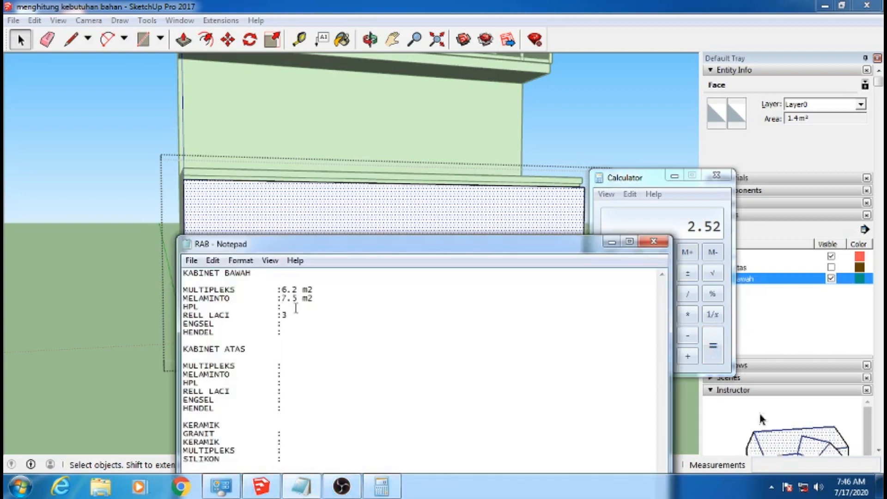
pyautogui.write('2')
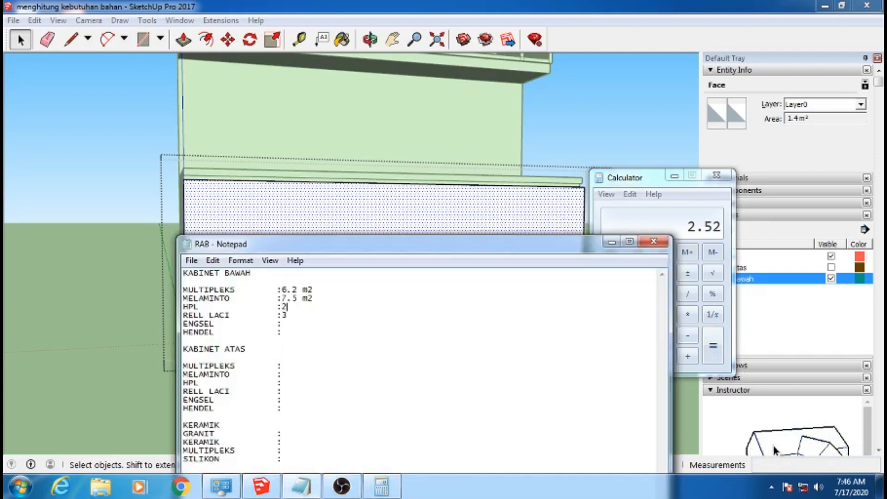
pyautogui.write(',5m2')
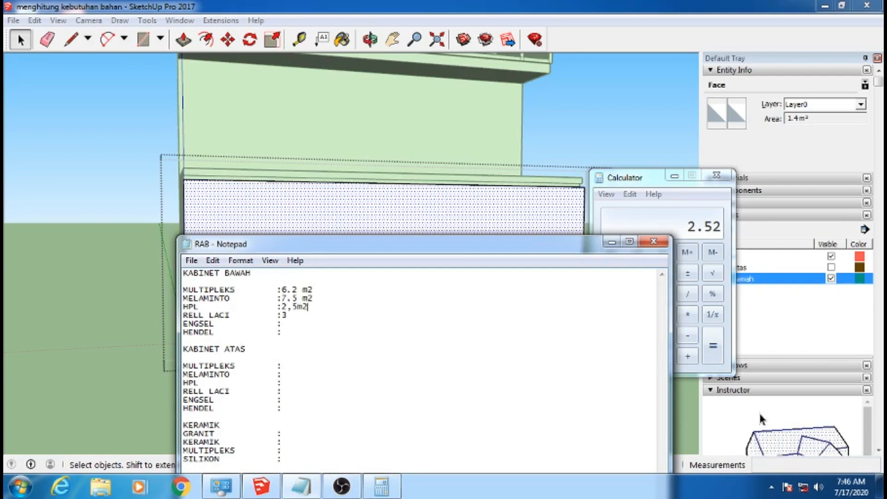
pyautogui.moveTo(334, 249)
pyautogui.mouseDown()
pyautogui.moveTo(373, 252)
pyautogui.moveTo(339, 224)
pyautogui.moveTo(332, 242)
pyautogui.mouseUp()
pyautogui.click(671, 171)
pyautogui.click(672, 176)
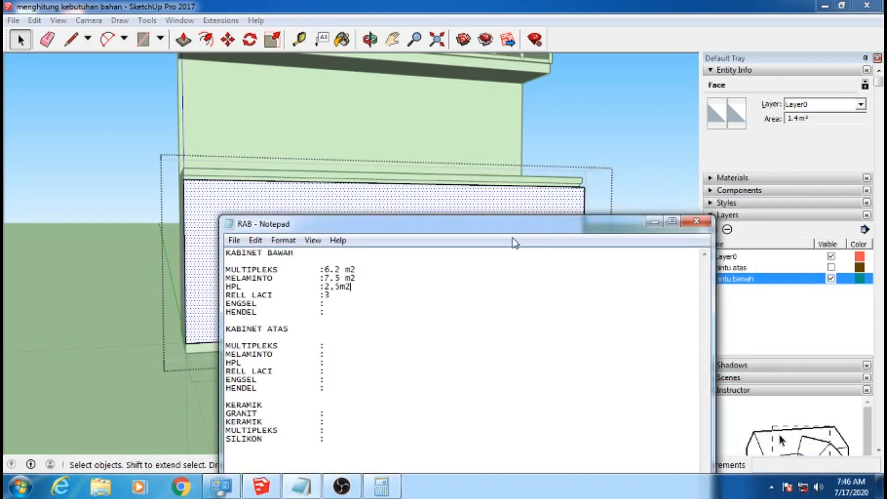
pyautogui.moveTo(526, 231); pyautogui.dragTo(535, 367)
pyautogui.click(664, 359)
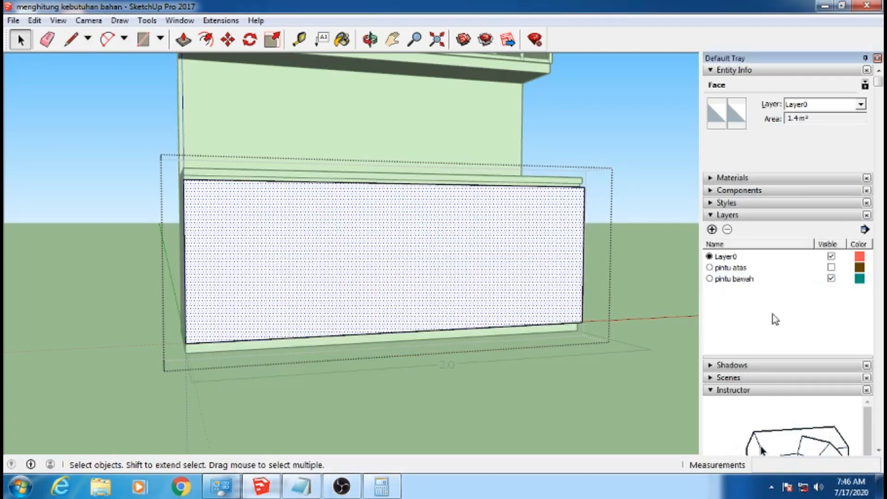
# Leave the lower door group and hide the pintu bawah layer
pyautogui.click(776, 259)
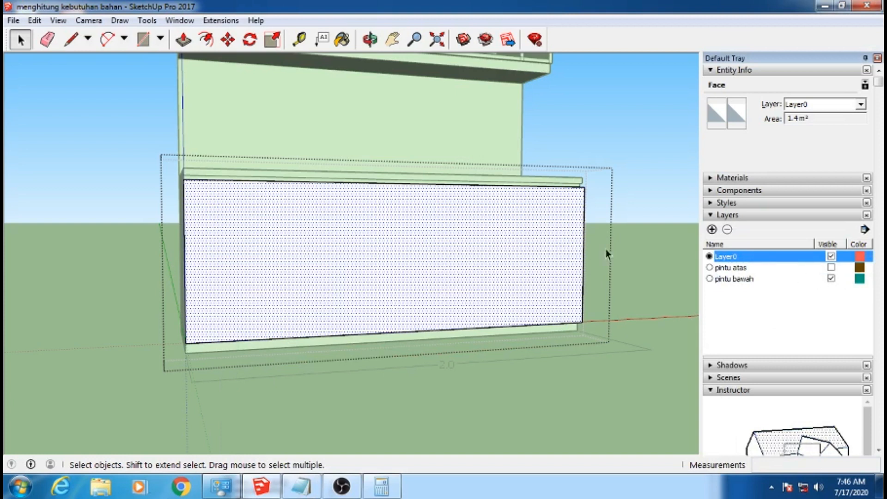
pyautogui.click(616, 174)
pyautogui.click(831, 279)
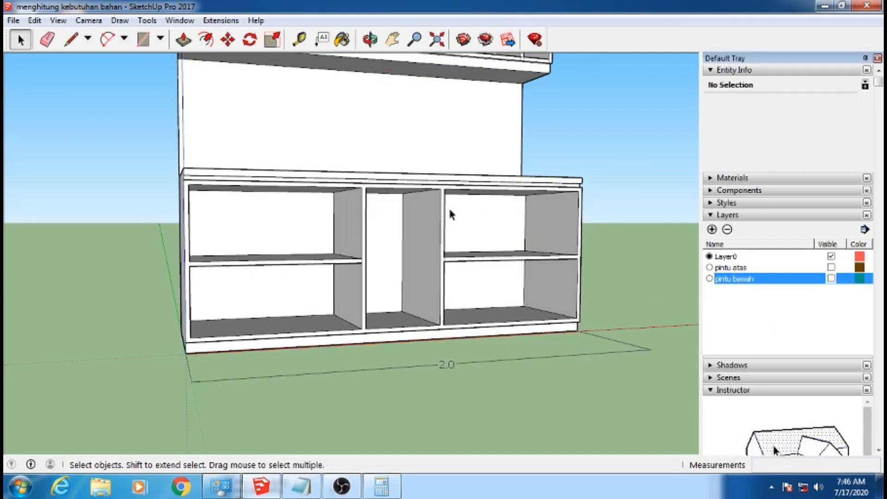
# Enter 4 as the KABINET BAWAH ENGSEL quantity in the RAB list and uncover the cabinet model
pyautogui.click(300, 486)
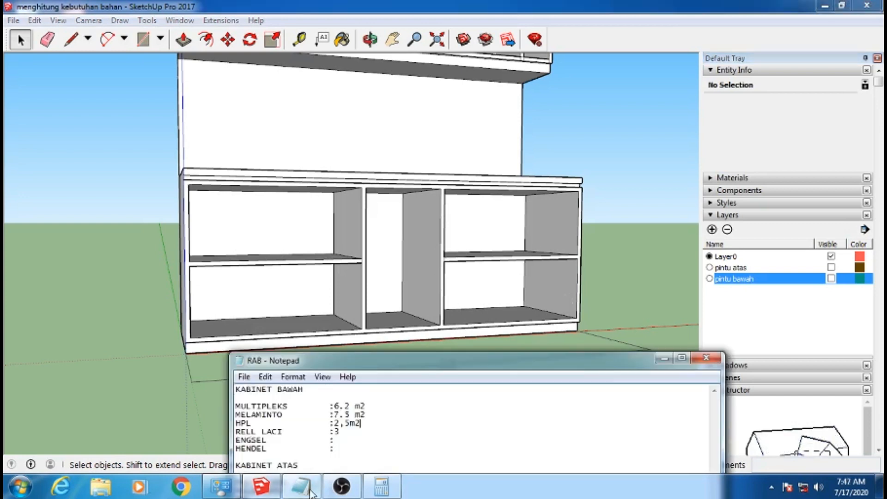
pyautogui.moveTo(438, 356); pyautogui.dragTo(495, 120)
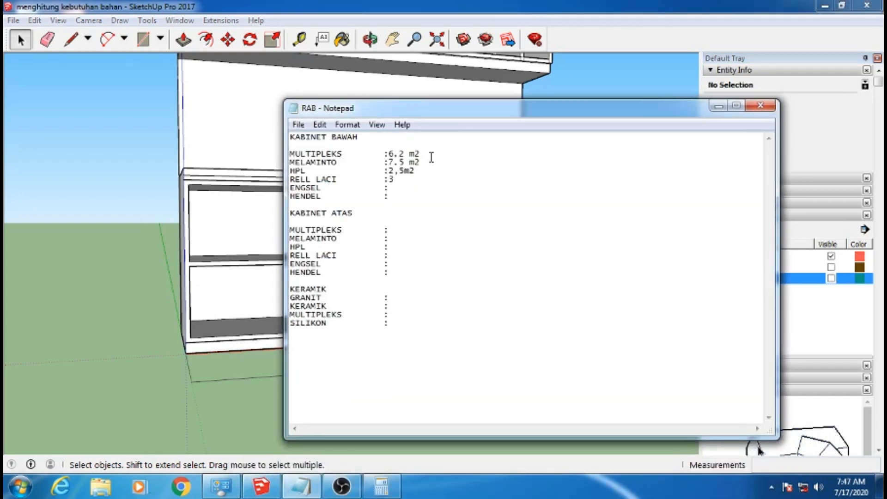
pyautogui.click(395, 188)
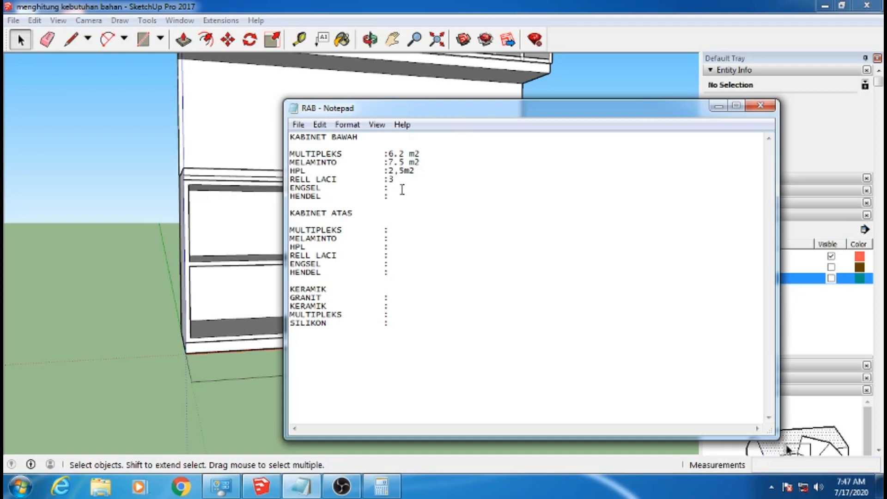
pyautogui.write('4')
pyautogui.click(718, 107)
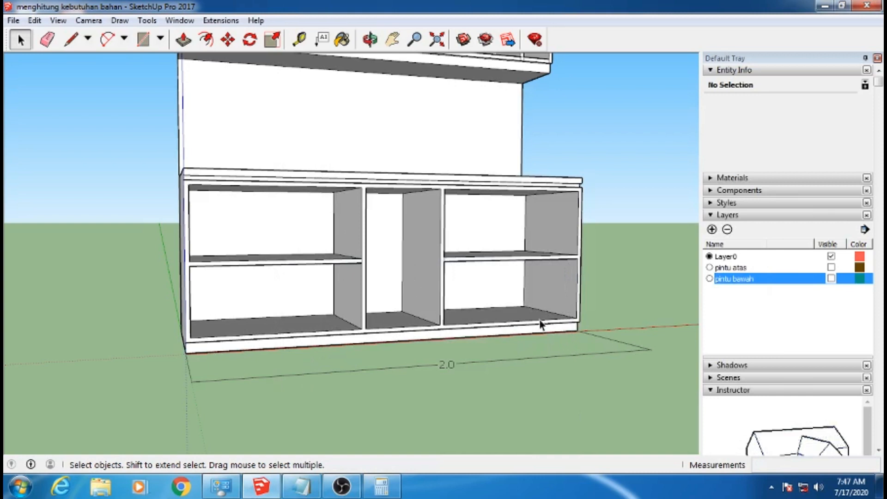
# Check the lower cabinet's compartments and enter 3 as the KABINET BAWAH HENDEL quantity in the RAB list
pyautogui.click(301, 486)
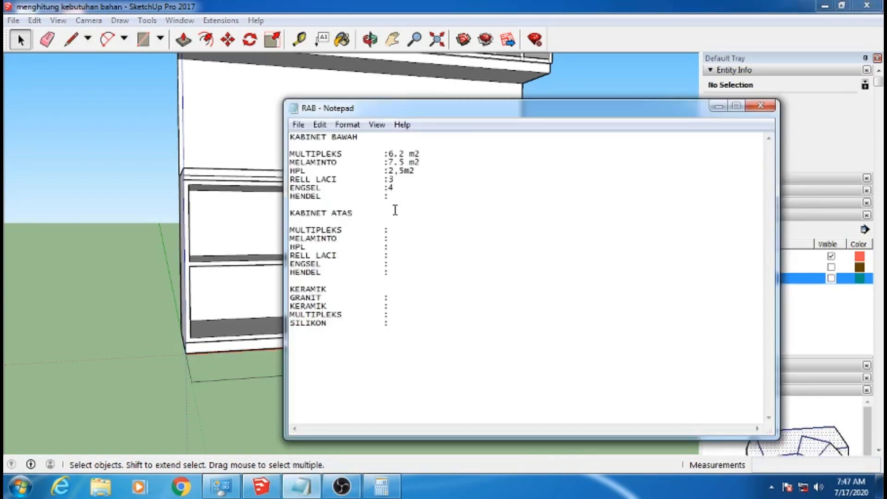
pyautogui.click(394, 198)
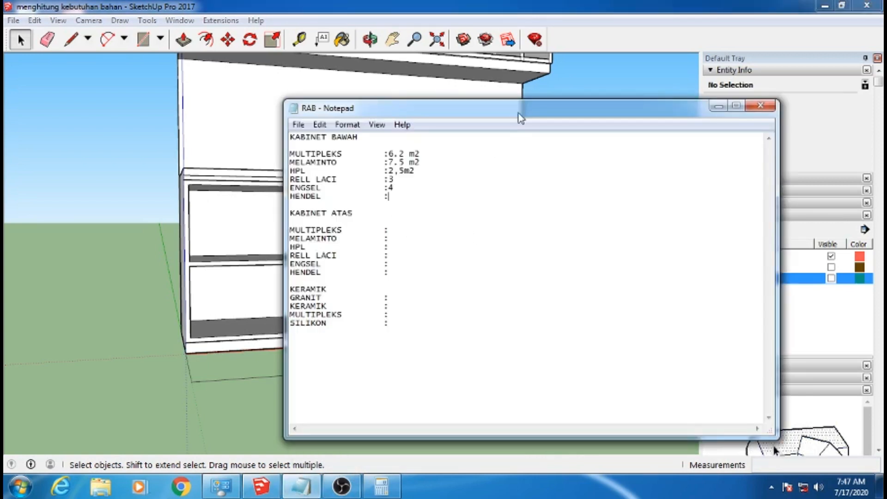
pyautogui.moveTo(519, 112); pyautogui.dragTo(479, 433)
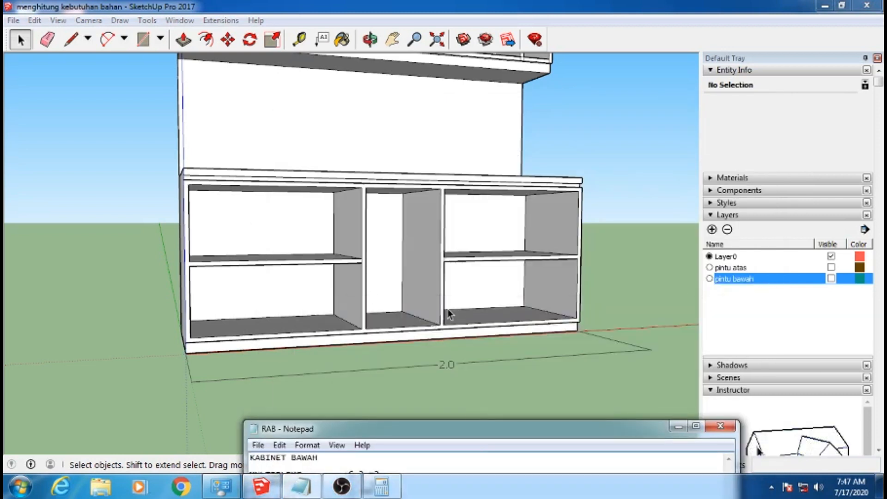
pyautogui.moveTo(440, 430); pyautogui.dragTo(497, 139)
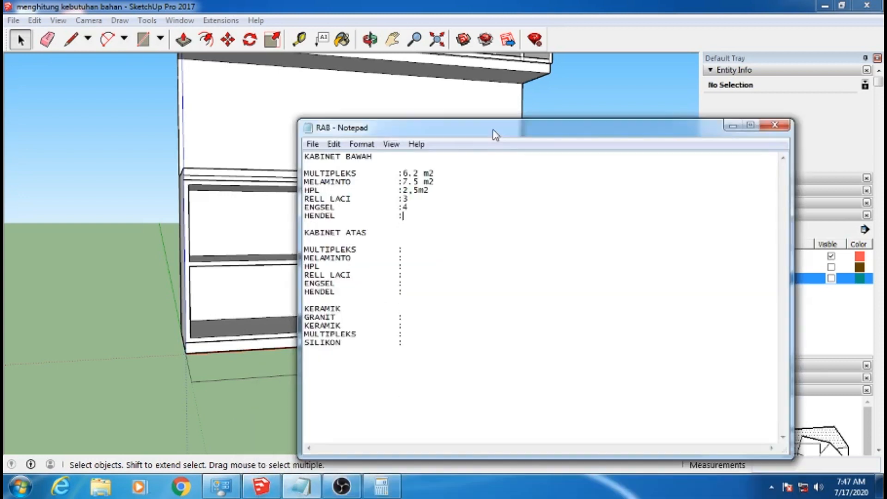
pyautogui.click(415, 221)
pyautogui.click(416, 217)
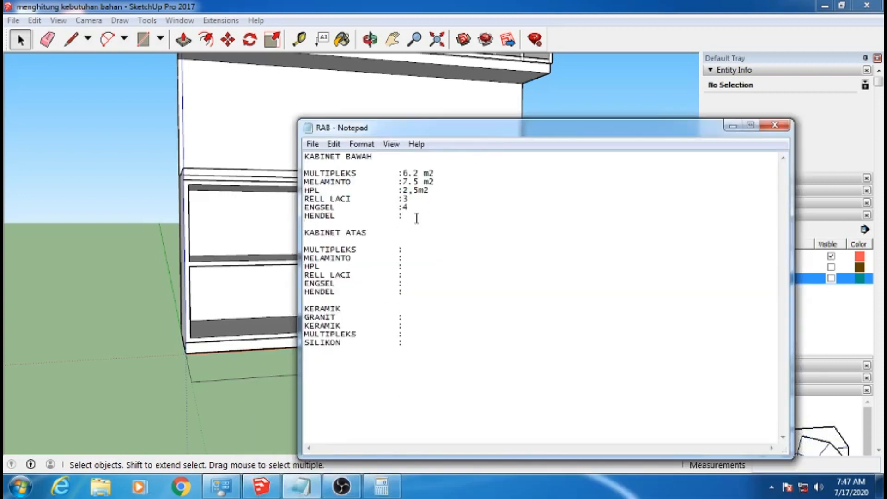
pyautogui.write('3m')
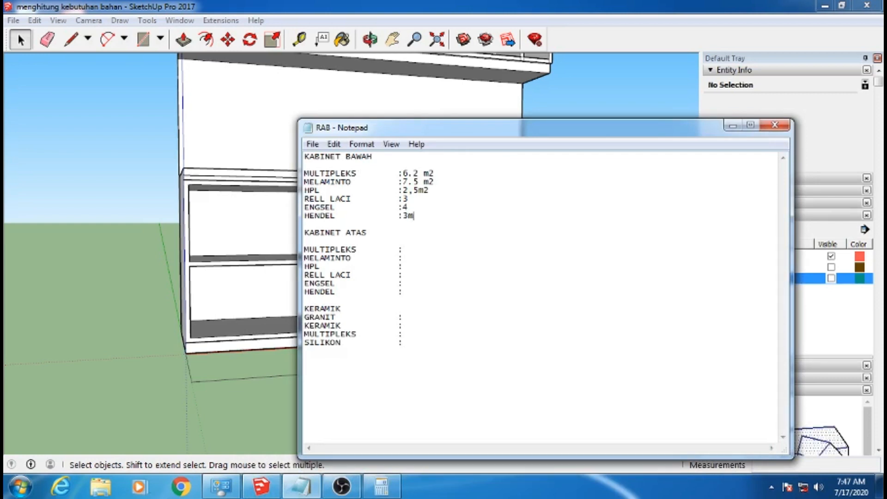
pyautogui.write('eter')
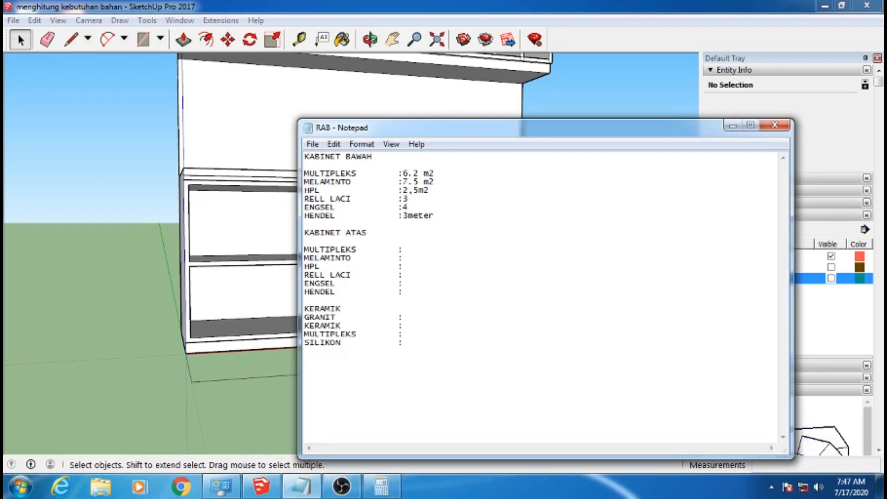
# Add the unit meter to the KABINET BAWAH HENDEL quantity and reposition the RAB list beside the cabinet model
pyautogui.moveTo(528, 130); pyautogui.dragTo(605, 106)
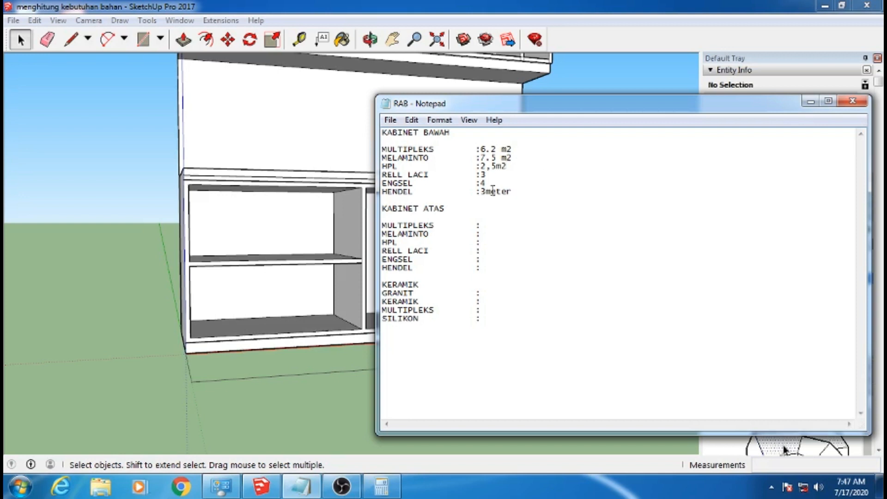
pyautogui.moveTo(561, 103); pyautogui.dragTo(531, 134)
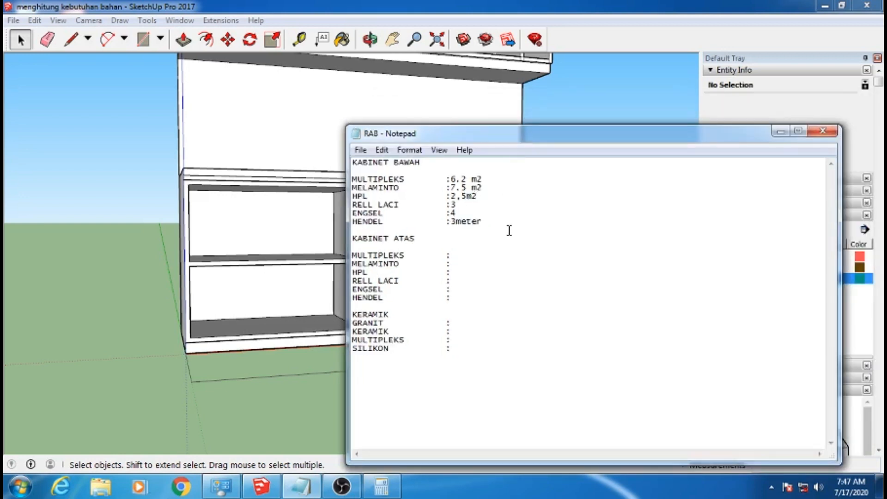
pyautogui.click(502, 184)
pyautogui.moveTo(557, 139); pyautogui.dragTo(529, 142)
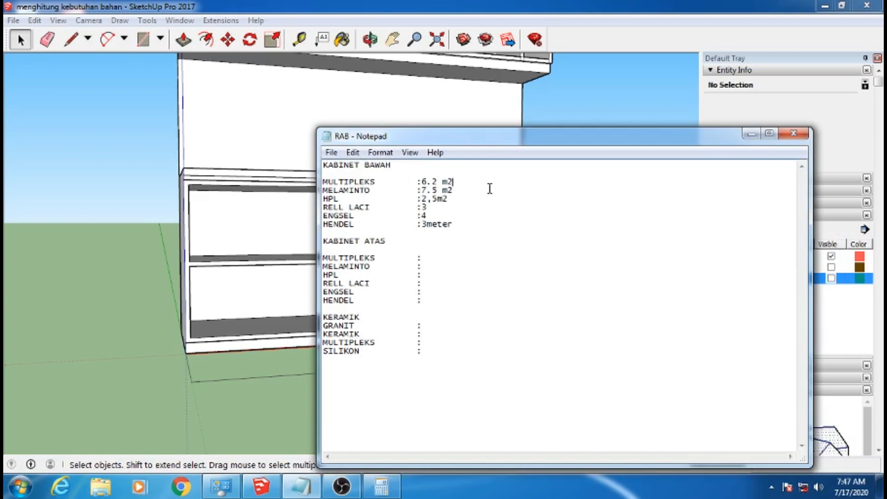
# Calculate the area of one sheet as 2.44 × 1.22, then close the calculator
pyautogui.click(381, 486)
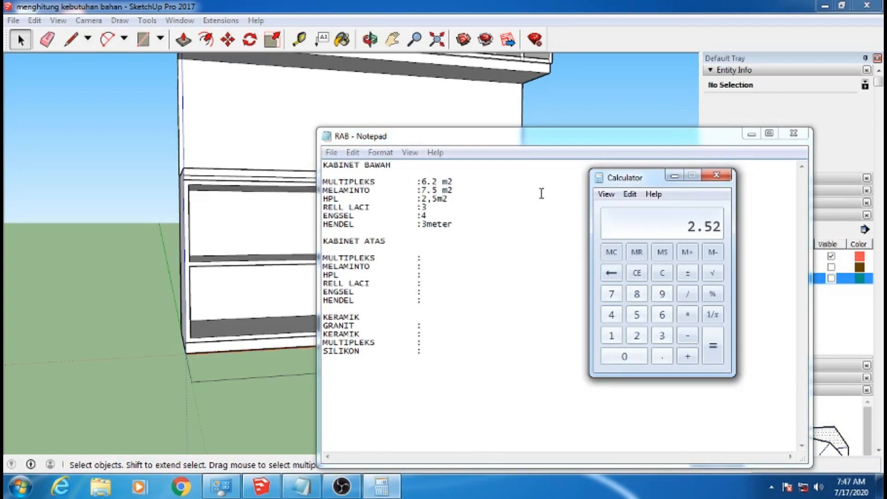
pyautogui.click(637, 272)
pyautogui.click(637, 335)
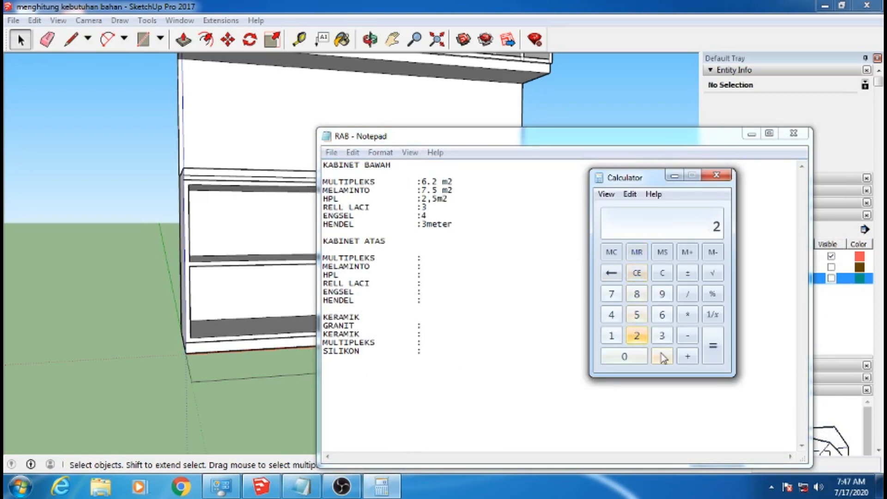
pyautogui.click(661, 356)
pyautogui.click(611, 314)
pyautogui.click(611, 314)
pyautogui.click(687, 314)
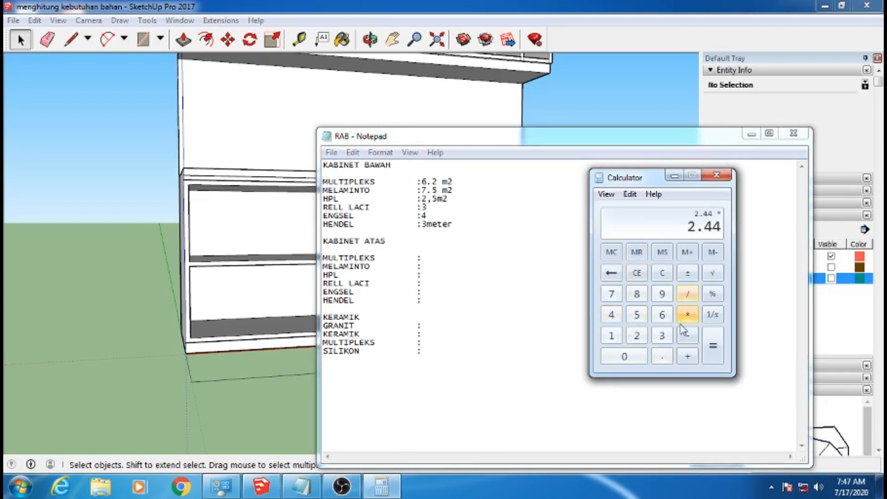
pyautogui.click(611, 336)
pyautogui.click(662, 356)
pyautogui.click(636, 335)
pyautogui.click(637, 336)
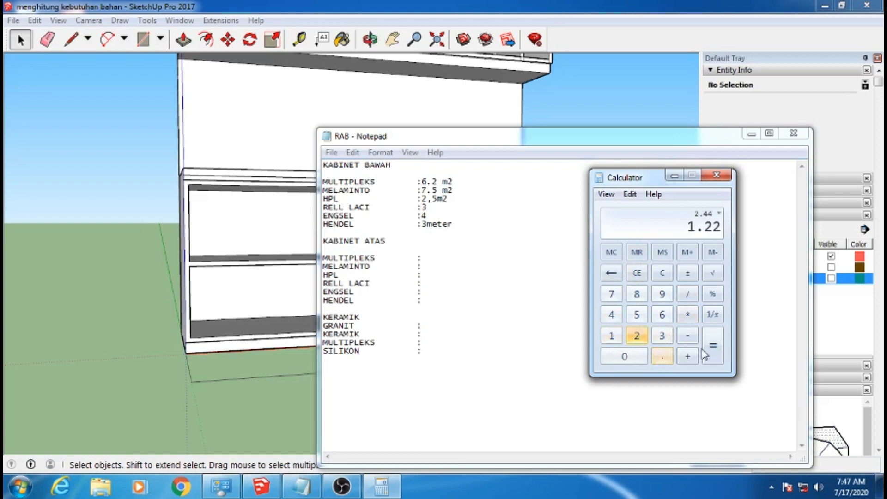
pyautogui.click(705, 353)
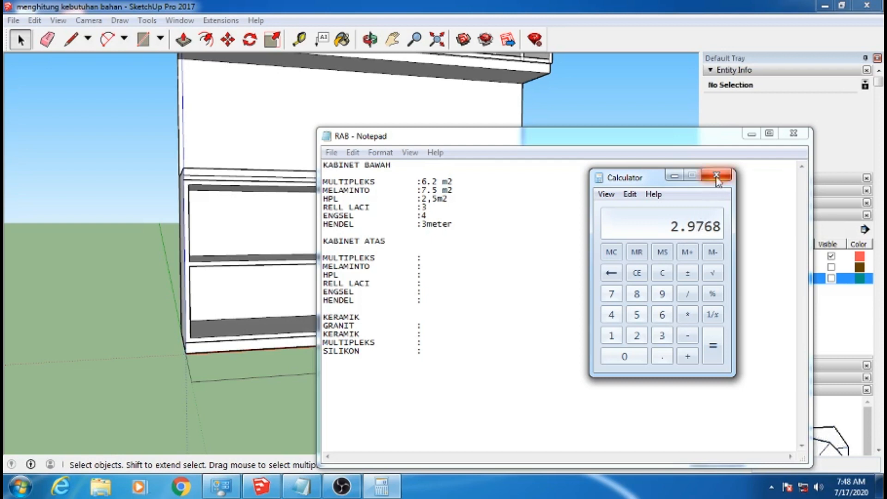
pyautogui.click(716, 176)
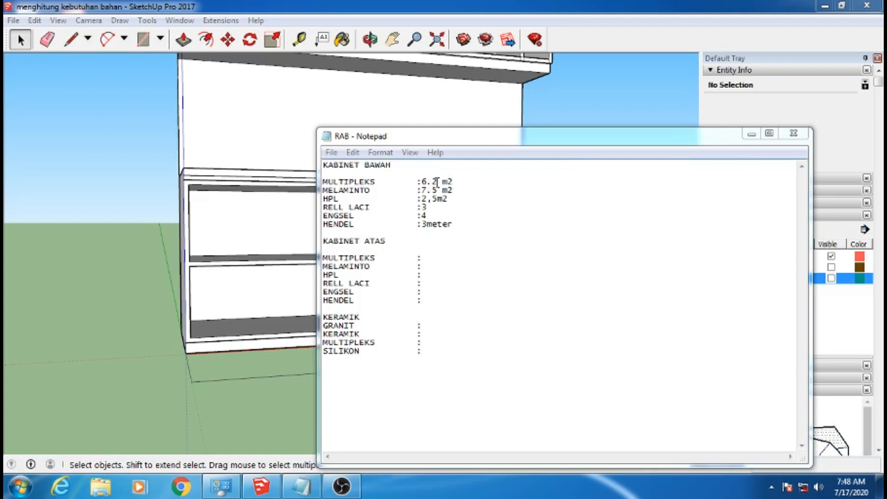
# Reopen the calculator and divide the KABINET BAWAH MULTIPLEKS area of 6.2 by 2.9
pyautogui.click(220, 487)
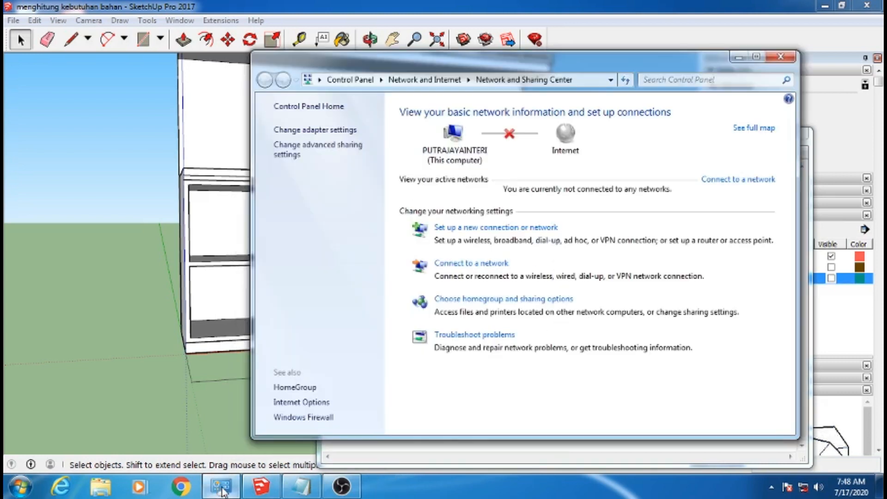
pyautogui.click(222, 489)
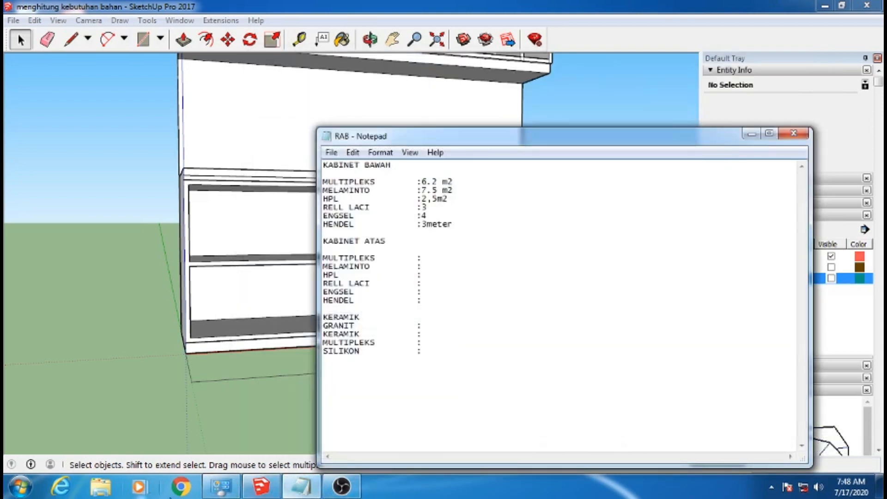
pyautogui.click(20, 486)
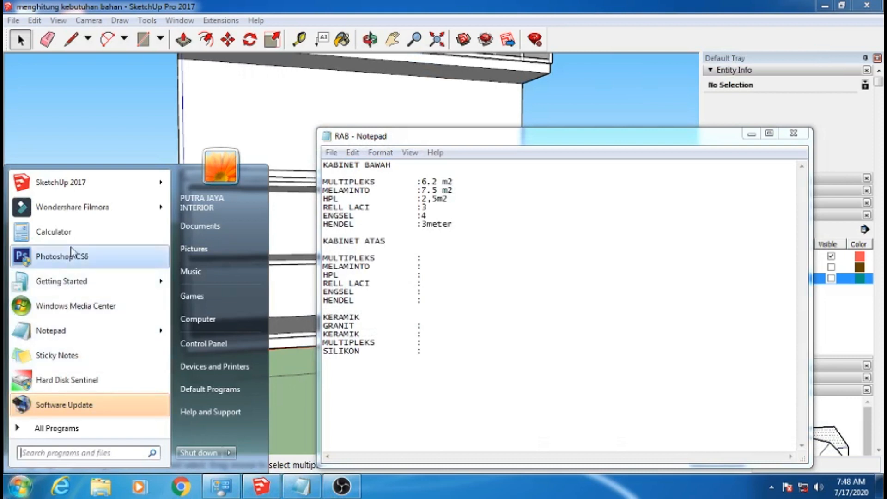
pyautogui.click(420, 246)
pyautogui.click(662, 314)
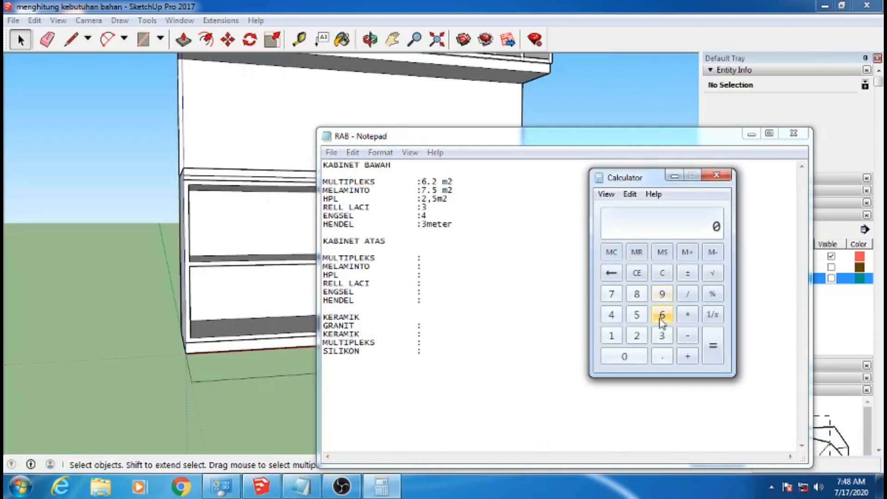
pyautogui.click(661, 356)
pyautogui.click(637, 336)
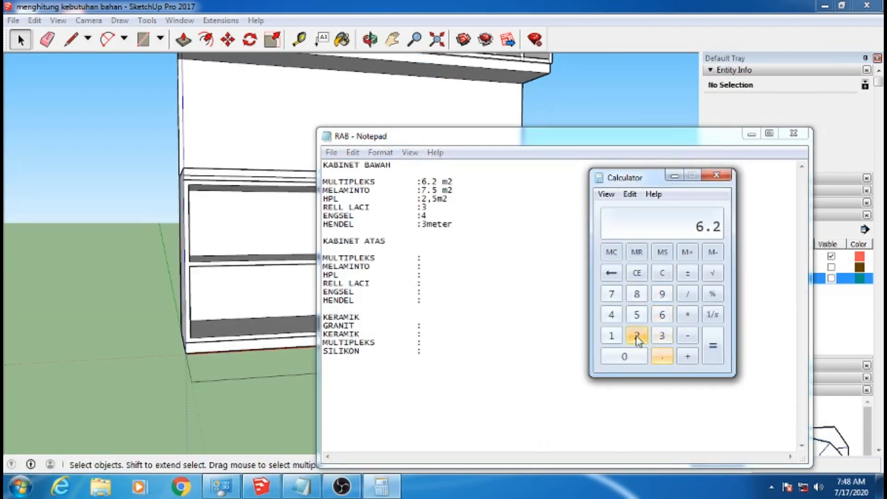
pyautogui.click(687, 294)
pyautogui.click(661, 356)
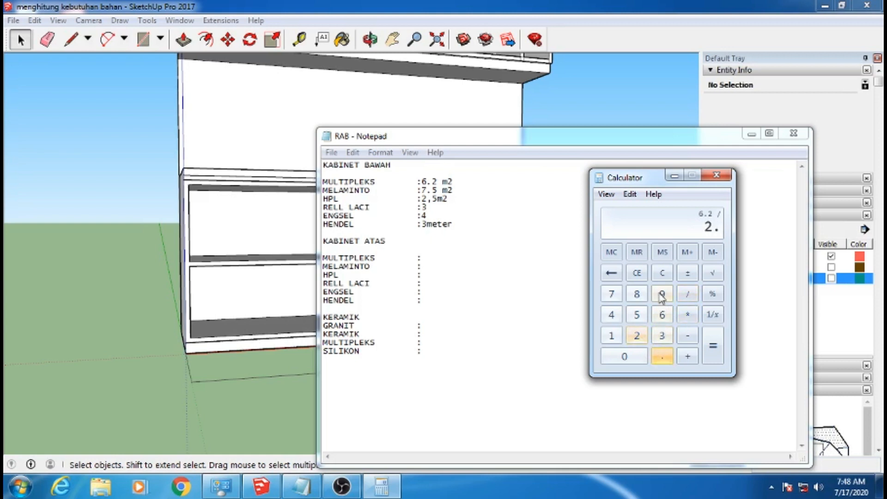
pyautogui.click(662, 294)
pyautogui.click(712, 345)
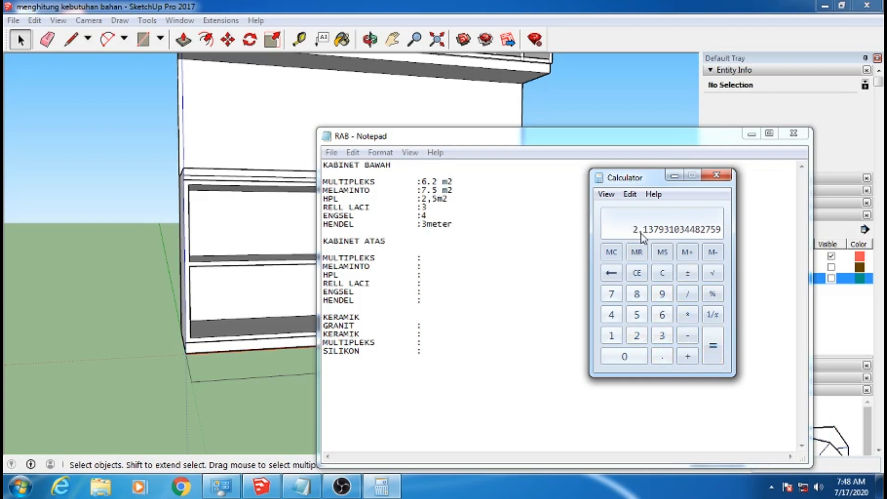
# Append "= 2,2 keping" to the KABINET BAWAH MULTIPLEKS line of the RAB list
pyautogui.click(489, 187)
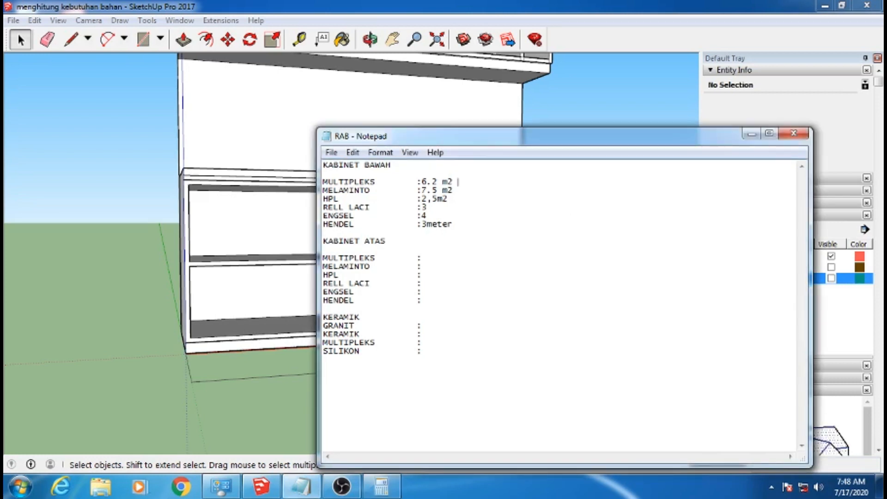
pyautogui.write('= 2,2 ')
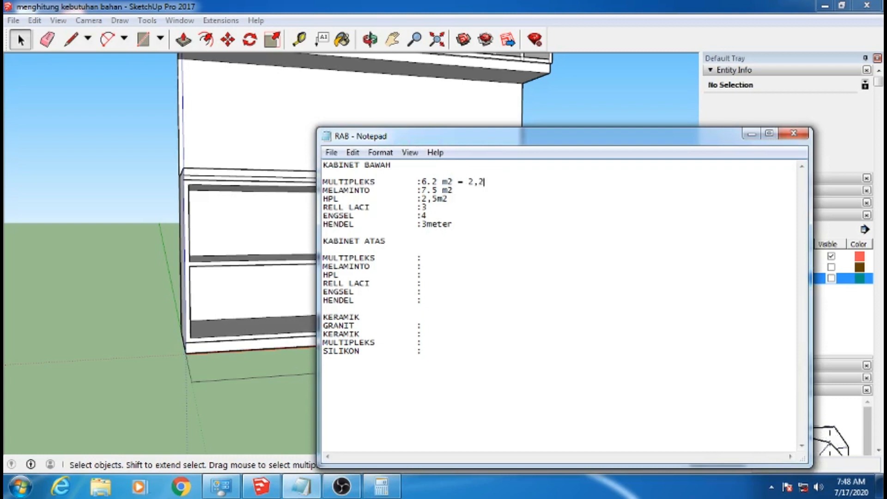
pyautogui.write('kepan')
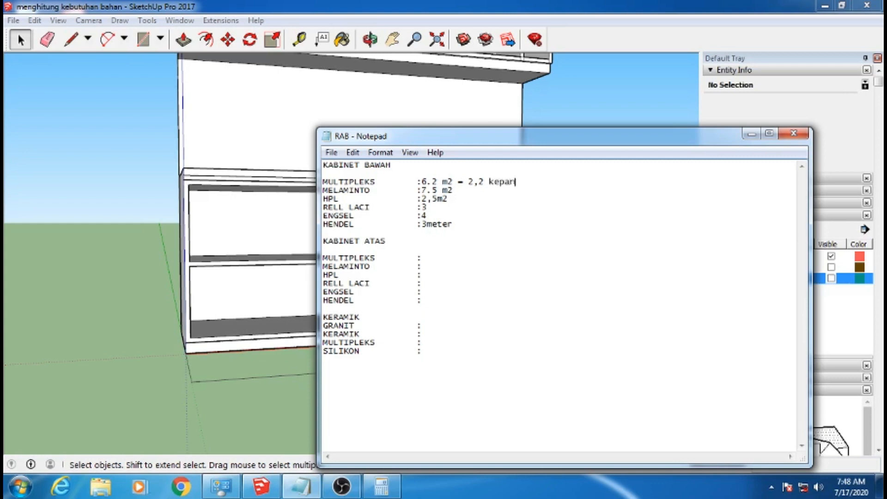
pyautogui.write('g')
pyautogui.press('BackSpace')
pyautogui.write('ing')
# Divide the KABINET BAWAH MELAMINTO area of 7.5 by 2.9 in the calculator
pyautogui.click(382, 486)
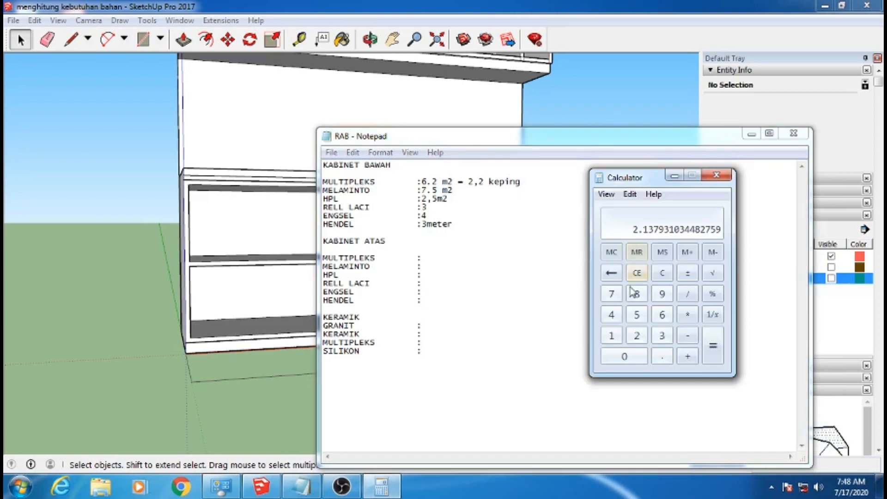
pyautogui.click(637, 272)
pyautogui.click(611, 294)
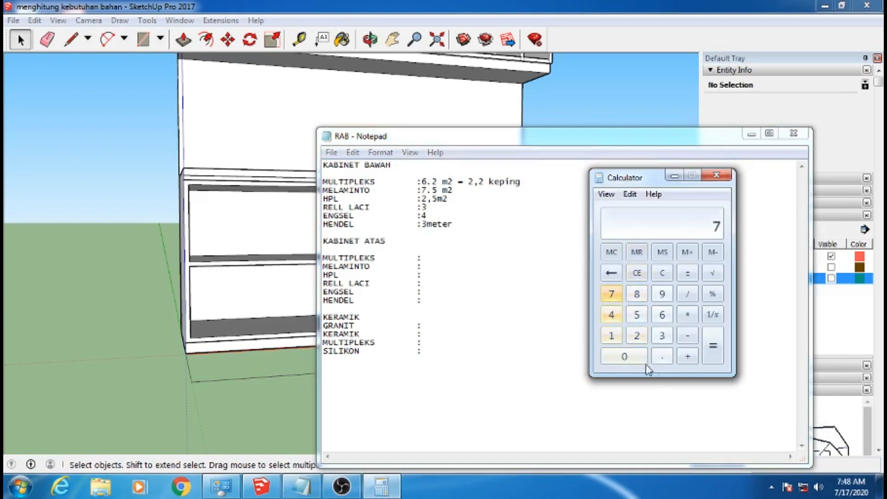
pyautogui.click(662, 357)
pyautogui.click(636, 315)
pyautogui.click(687, 294)
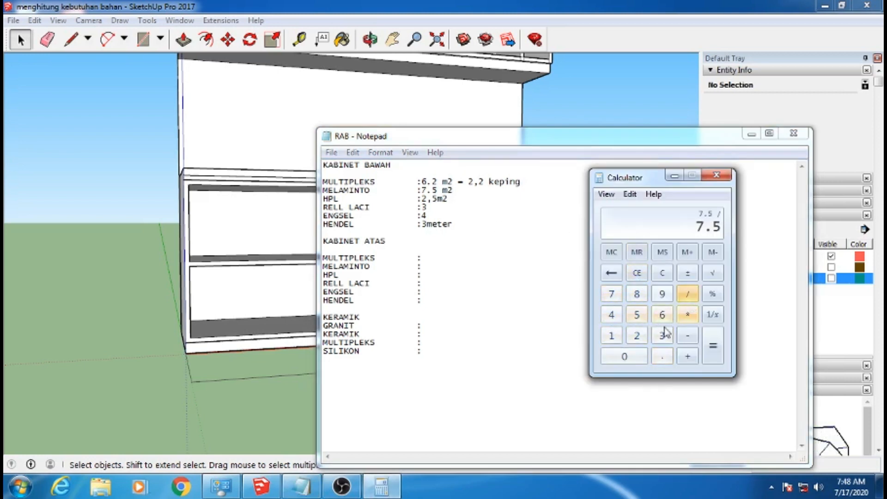
pyautogui.click(636, 335)
pyautogui.click(662, 356)
pyautogui.click(661, 294)
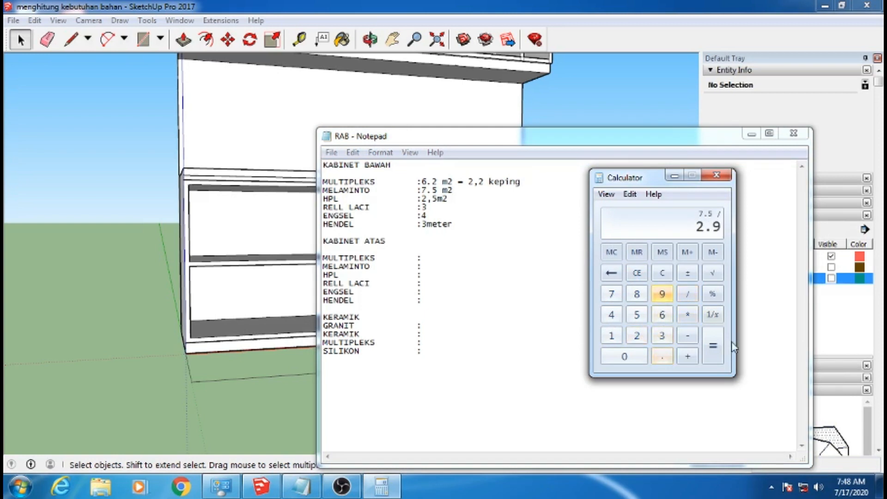
pyautogui.click(715, 347)
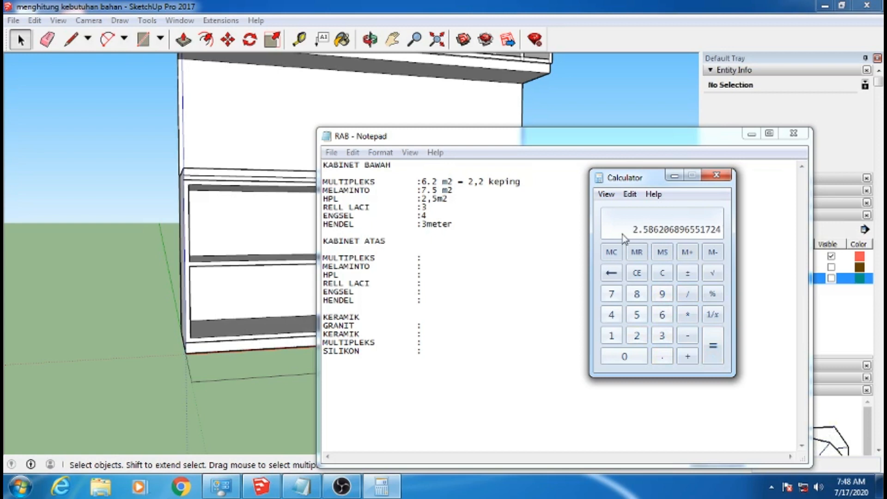
# Append "= 2.6" to the KABINET BAWAH MELAMINTO line of the RAB list
pyautogui.click(496, 199)
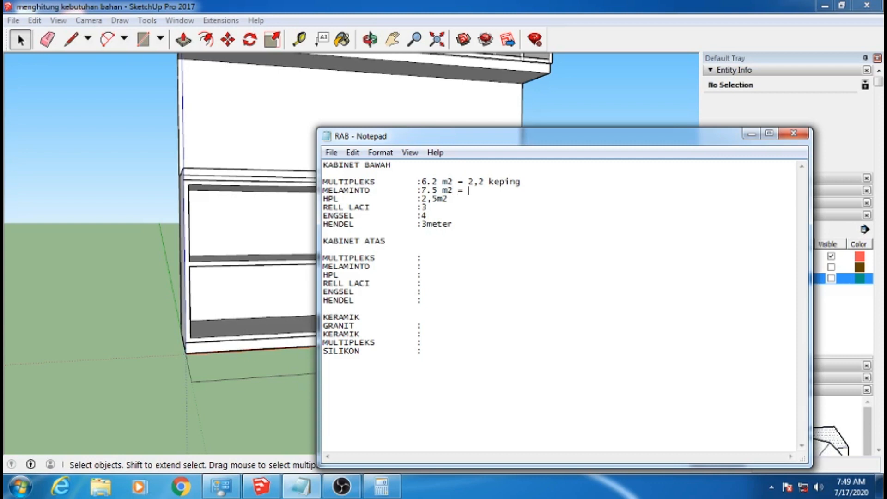
pyautogui.write('2.6')
pyautogui.click(459, 200)
# Divide the KABINET BAWAH HPL area of 2.5 by 2.9 and append "= 0.9" to its line in the RAB list
pyautogui.click(381, 486)
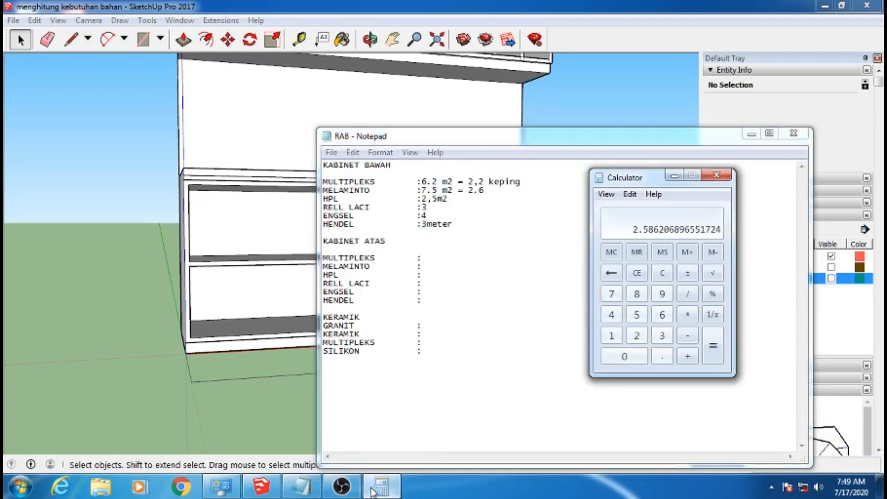
pyautogui.click(637, 272)
pyautogui.click(637, 335)
pyautogui.click(661, 356)
pyautogui.click(637, 315)
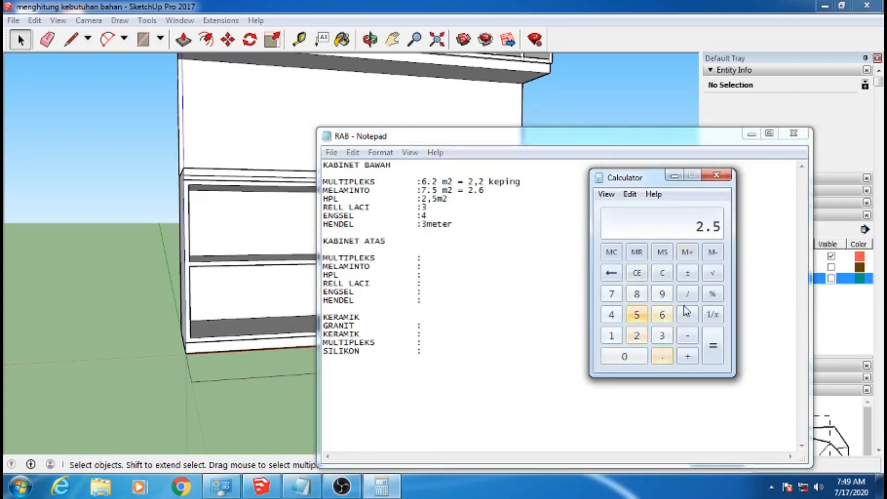
pyautogui.click(687, 294)
pyautogui.click(636, 335)
pyautogui.click(662, 356)
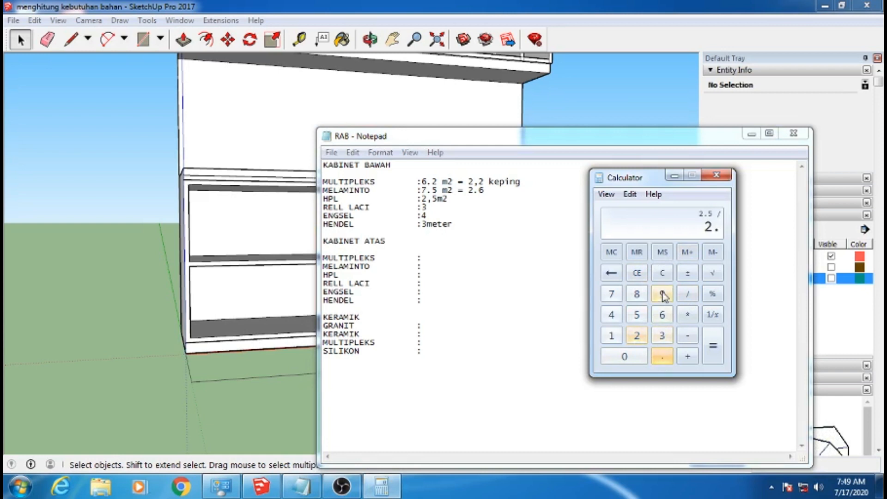
pyautogui.click(662, 294)
pyautogui.click(708, 351)
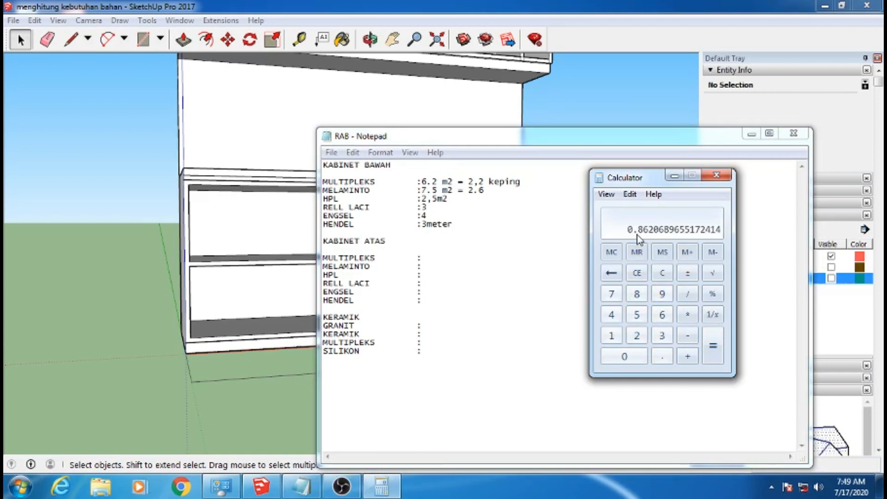
pyautogui.click(491, 210)
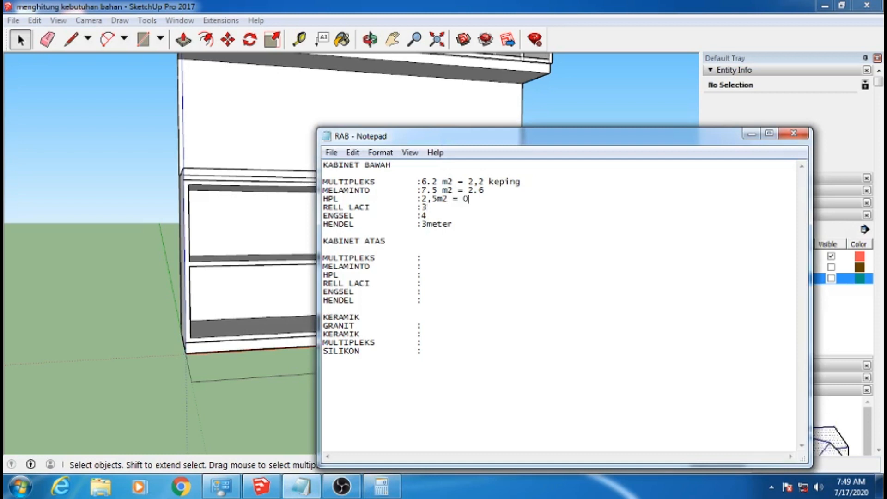
pyautogui.write('0.9')
# Multiply the KABINET BAWAH MULTIPLEKS count of 2.2 by 250000 in the calculator
pyautogui.click(381, 486)
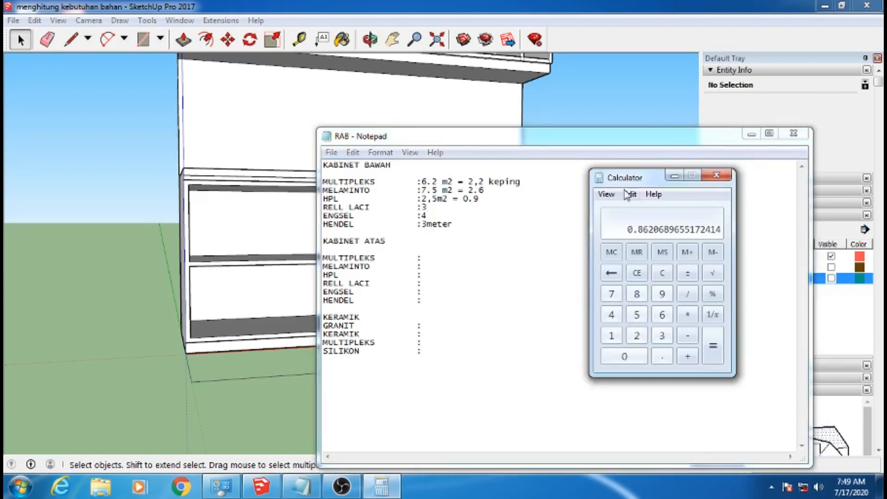
pyautogui.moveTo(642, 183); pyautogui.dragTo(679, 183)
pyautogui.click(665, 272)
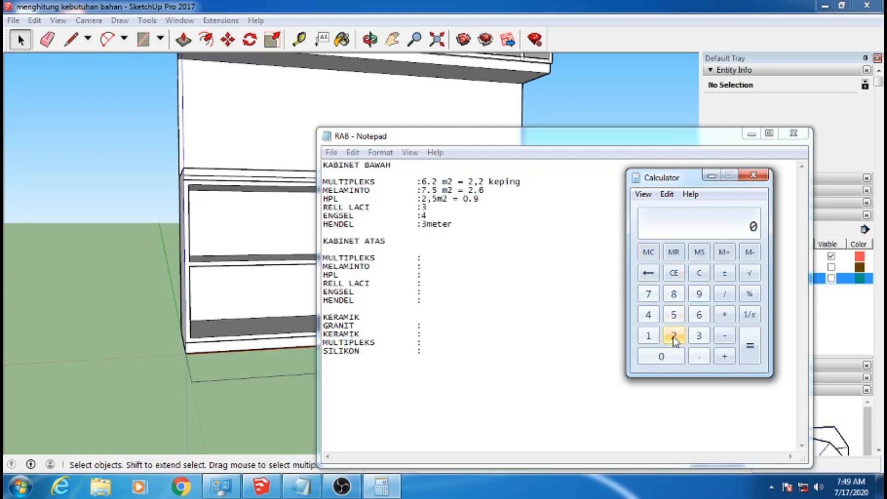
pyautogui.click(674, 273)
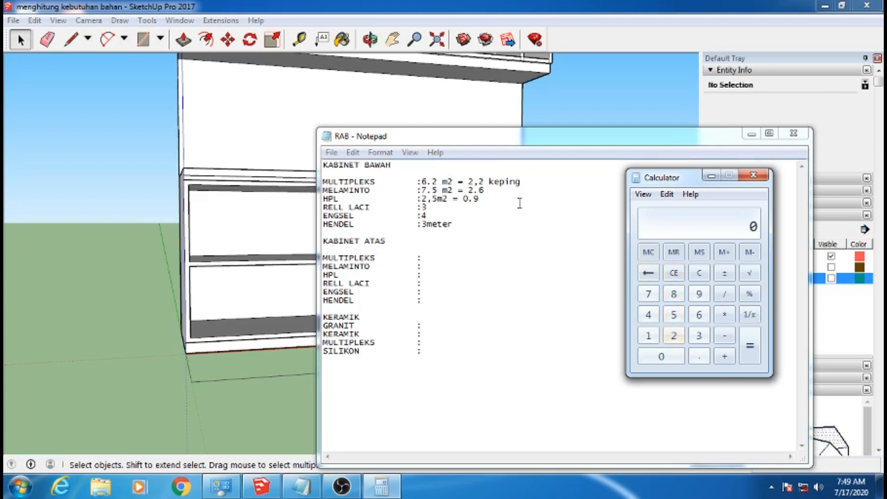
pyautogui.click(673, 334)
pyautogui.click(694, 354)
pyautogui.click(674, 337)
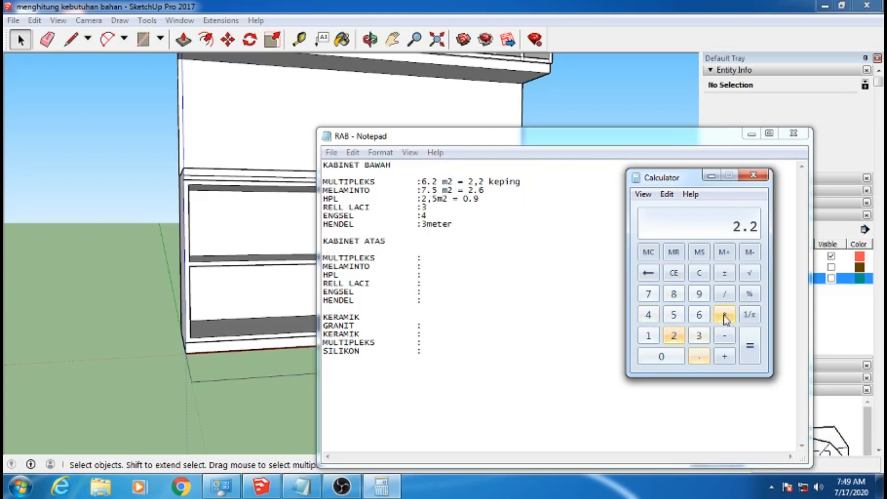
pyautogui.click(724, 316)
pyautogui.click(674, 336)
pyautogui.click(673, 315)
pyautogui.click(672, 356)
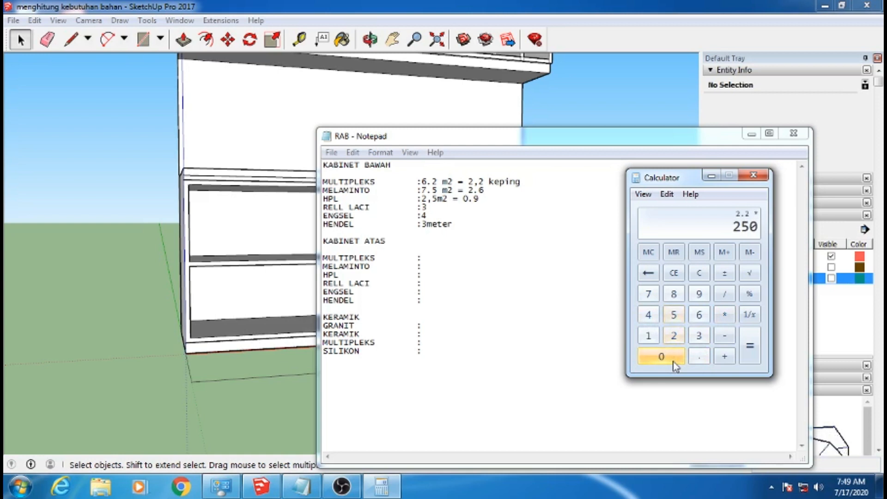
pyautogui.tripleClick(672, 356)
pyautogui.click(745, 346)
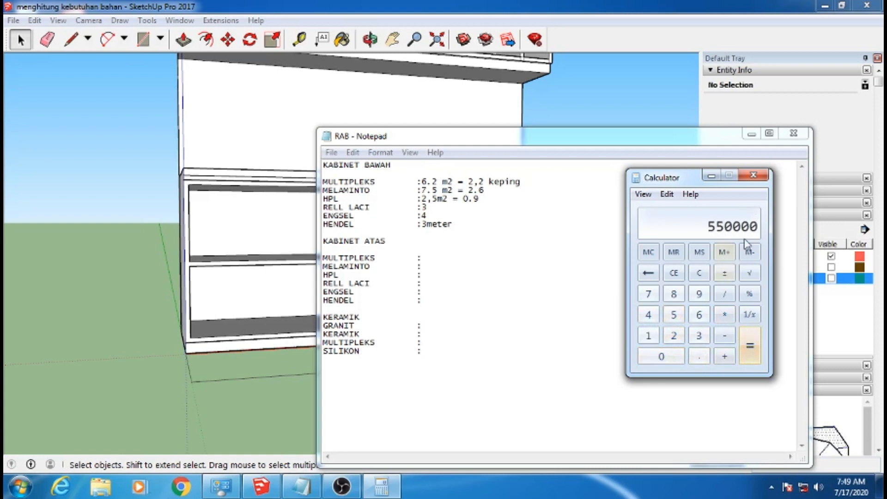
# Append "= 550.000" to the KABINET BAWAH MULTIPLEKS line of the RAB list
pyautogui.click(539, 181)
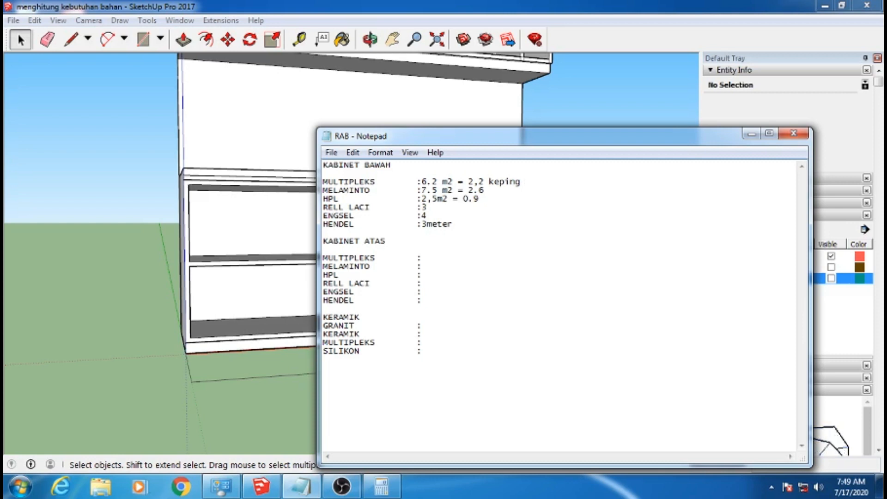
pyautogui.write('= 550.000')
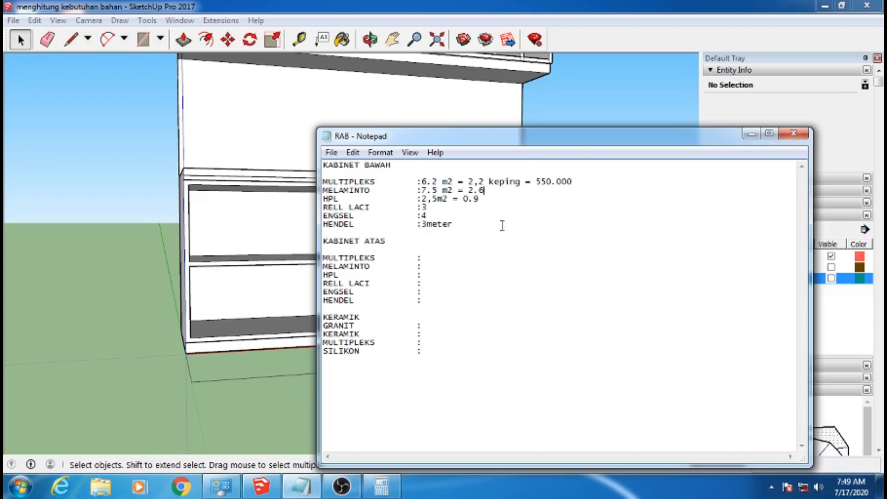
# Multiply 120000 by the KABINET BAWAH MELAMINTO count of 2.6 in the calculator
pyautogui.click(382, 486)
pyautogui.click(674, 275)
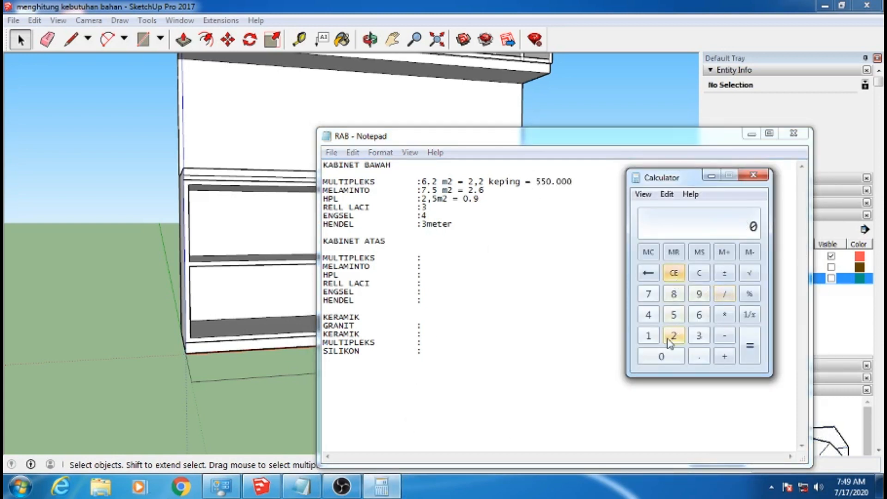
pyautogui.click(675, 339)
pyautogui.click(671, 359)
pyautogui.doubleClick(672, 360)
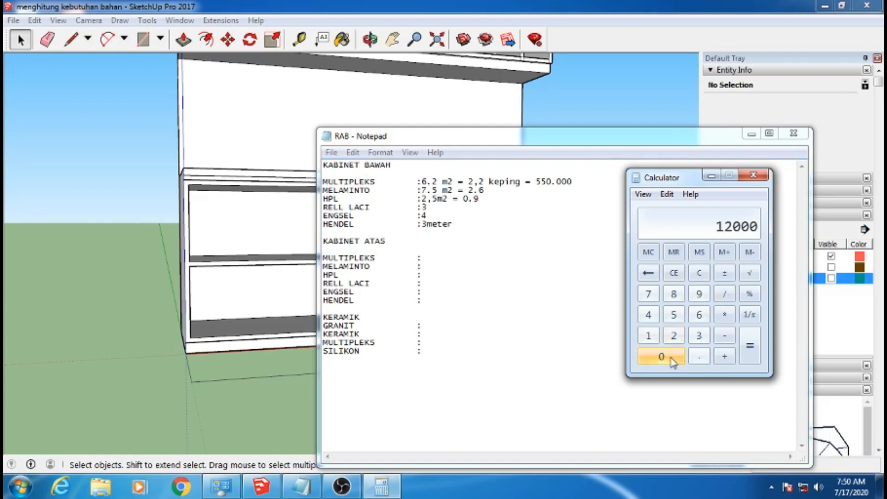
pyautogui.click(672, 359)
pyautogui.click(724, 316)
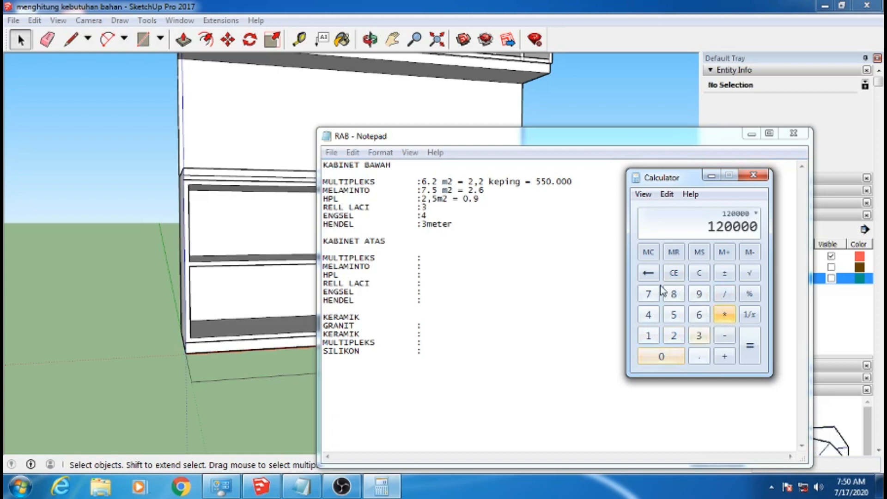
pyautogui.click(673, 336)
pyautogui.click(699, 356)
pyautogui.click(698, 315)
pyautogui.click(750, 351)
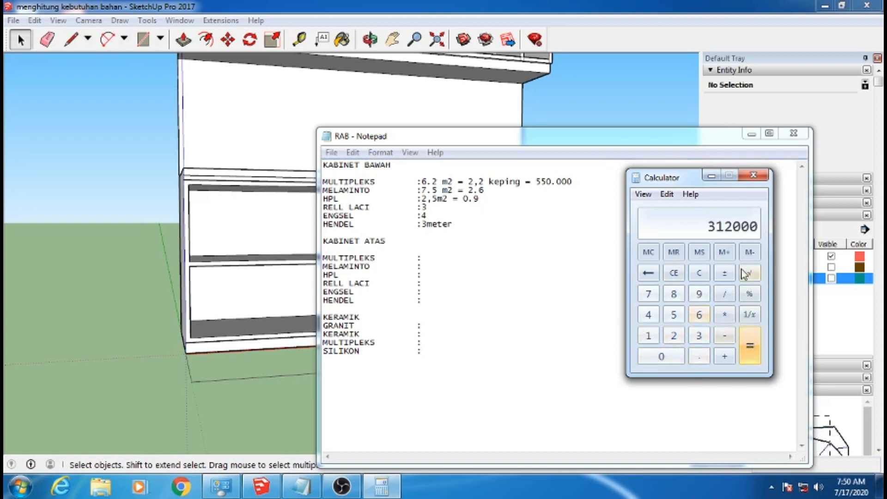
# Append "= 312.000" to the KABINET BAWAH MELAMINTO line of the RAB list
pyautogui.click(554, 208)
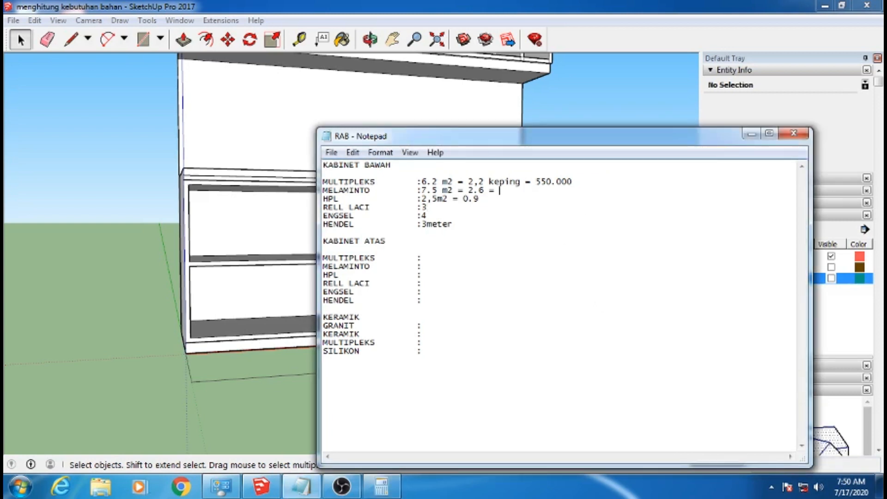
pyautogui.write('312')
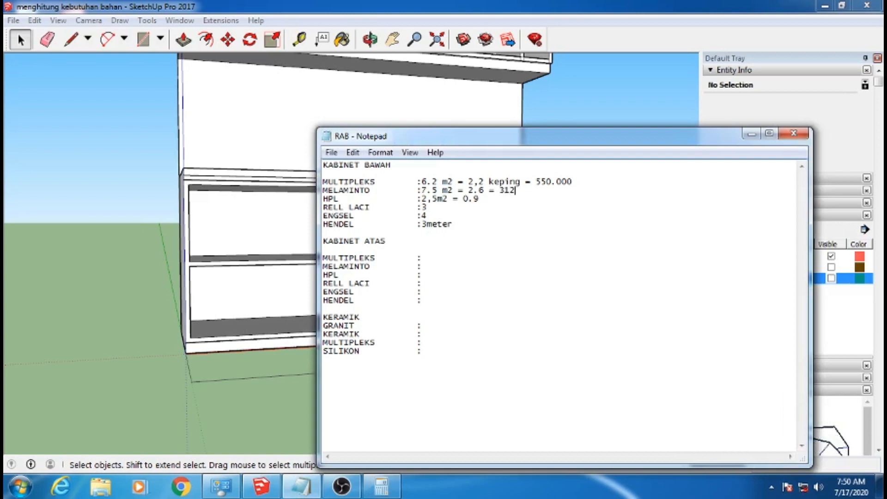
pyautogui.write('.0')
# Add an equals sign to the KABINET BAWAH HPL line and multiply 200000 by 0.9 in the calculator
pyautogui.click(531, 200)
pyautogui.click(382, 487)
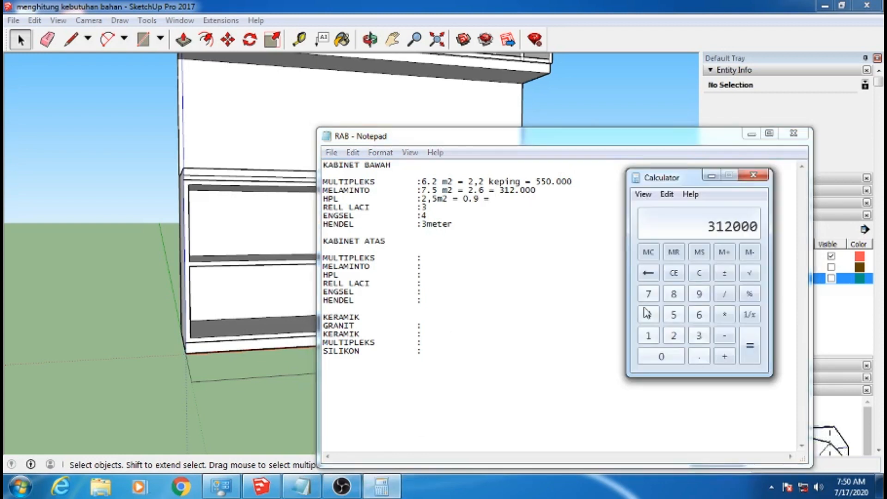
pyautogui.click(674, 277)
pyautogui.click(678, 338)
pyautogui.click(674, 355)
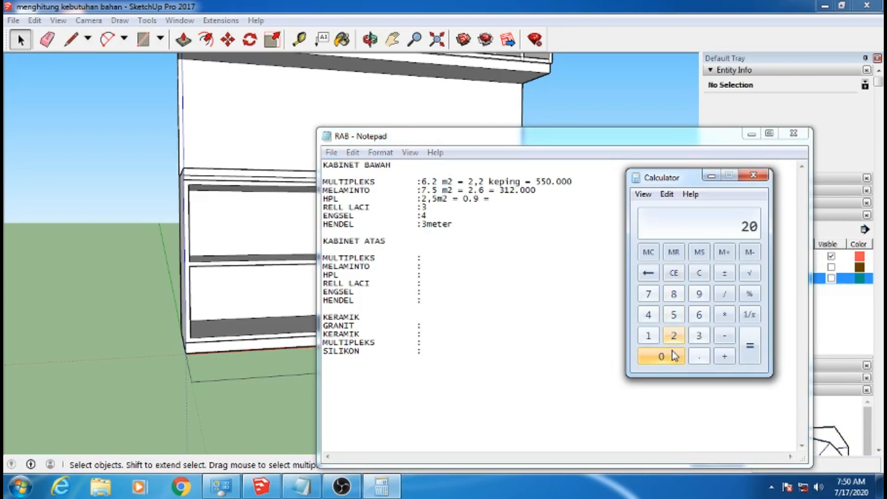
pyautogui.click(675, 355)
pyautogui.click(675, 355)
pyautogui.click(675, 355)
pyautogui.click(674, 355)
pyautogui.click(724, 314)
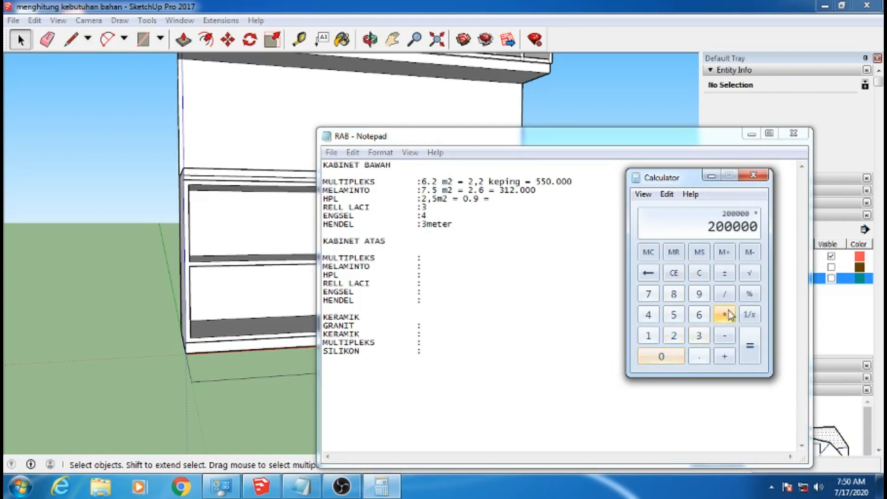
pyautogui.click(661, 356)
pyautogui.click(699, 356)
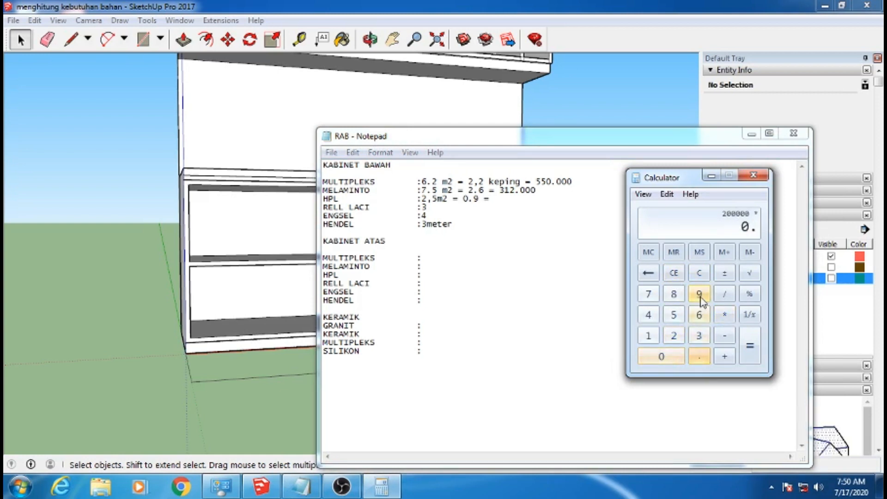
pyautogui.click(699, 293)
pyautogui.click(744, 355)
# Enter 180.000 as the cost on the KABINET BAWAH HPL line of the RAB list
pyautogui.click(615, 274)
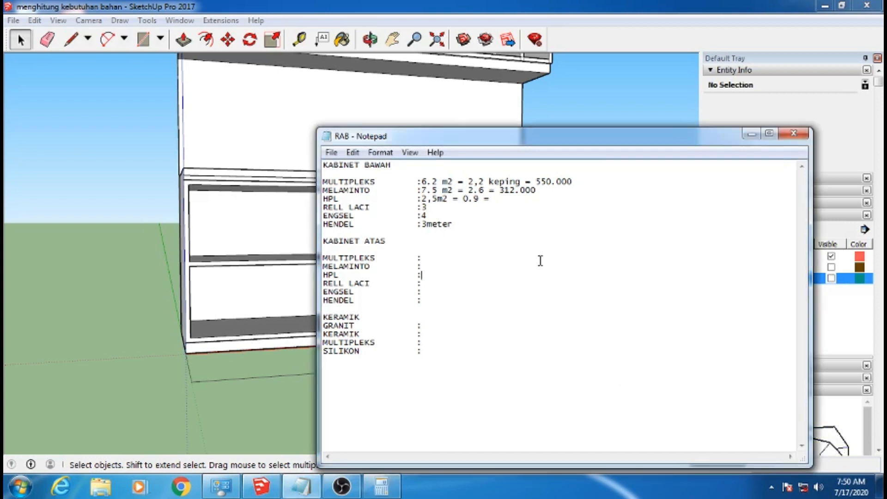
pyautogui.click(530, 206)
pyautogui.write('180.')
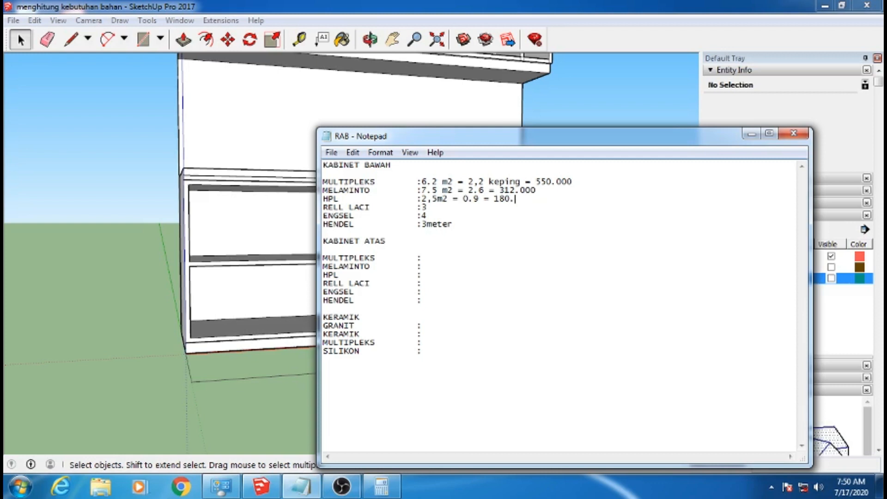
pyautogui.write('000')
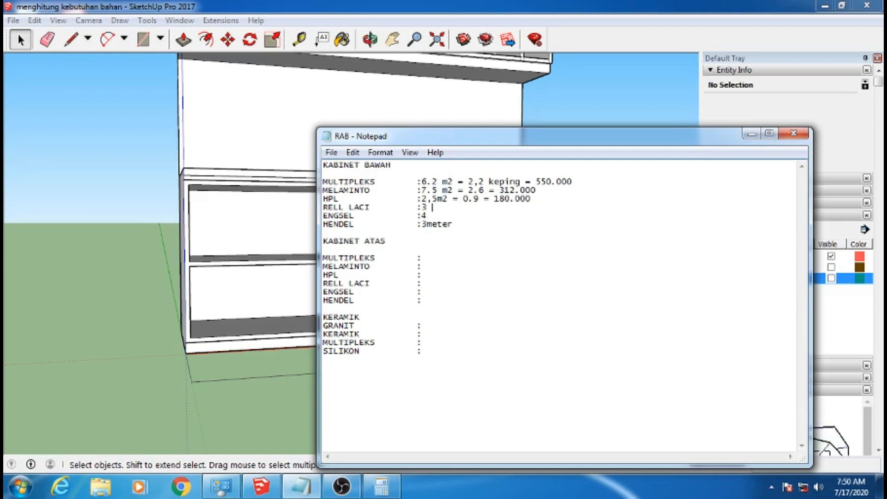
# Multiply the KABINET BAWAH RELL LACI quantity of 3 by 45000 in the calculator
pyautogui.click(381, 486)
pyautogui.click(677, 273)
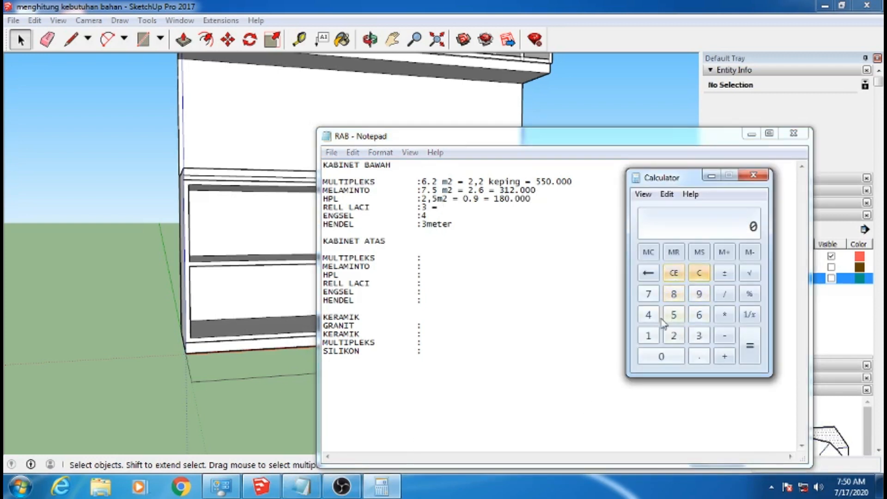
pyautogui.click(698, 336)
pyautogui.click(724, 317)
pyautogui.click(648, 314)
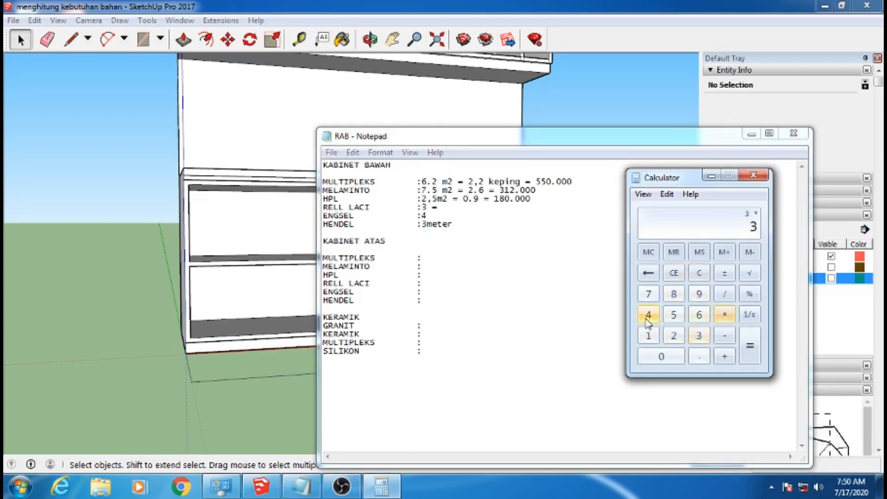
pyautogui.click(674, 314)
pyautogui.click(665, 356)
pyautogui.doubleClick(665, 356)
pyautogui.click(746, 356)
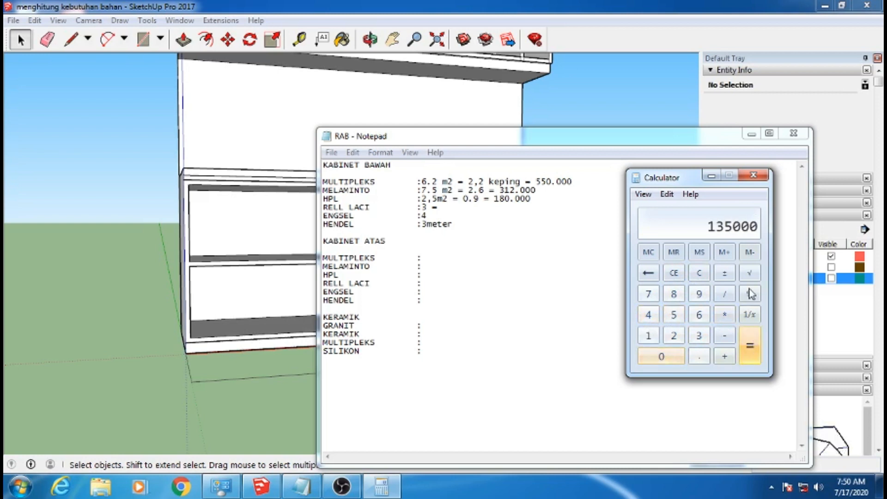
# Enter 135.000 as the cost on the KABINET BAWAH RELL LACI line of the RAB list
pyautogui.click(508, 224)
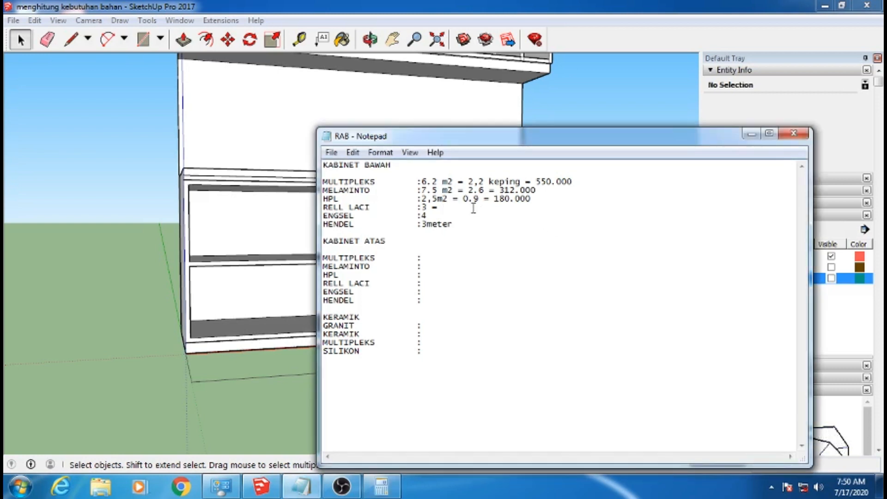
pyautogui.write('135')
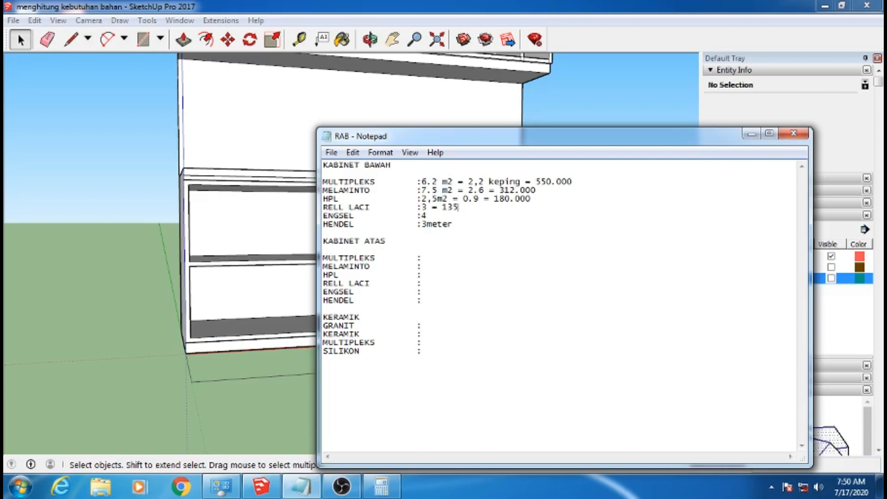
pyautogui.write('.000')
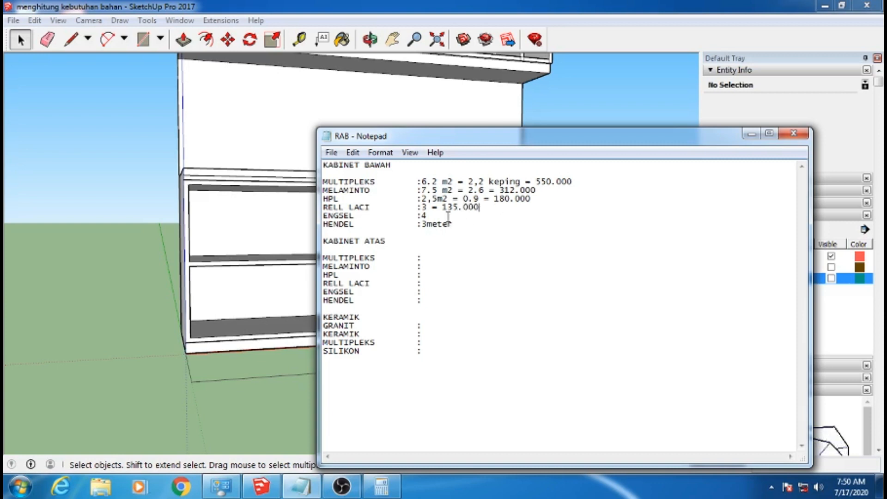
# Multiply 22000 by the KABINET BAWAH ENGSEL quantity of 4 in the calculator
pyautogui.click(381, 486)
pyautogui.click(673, 273)
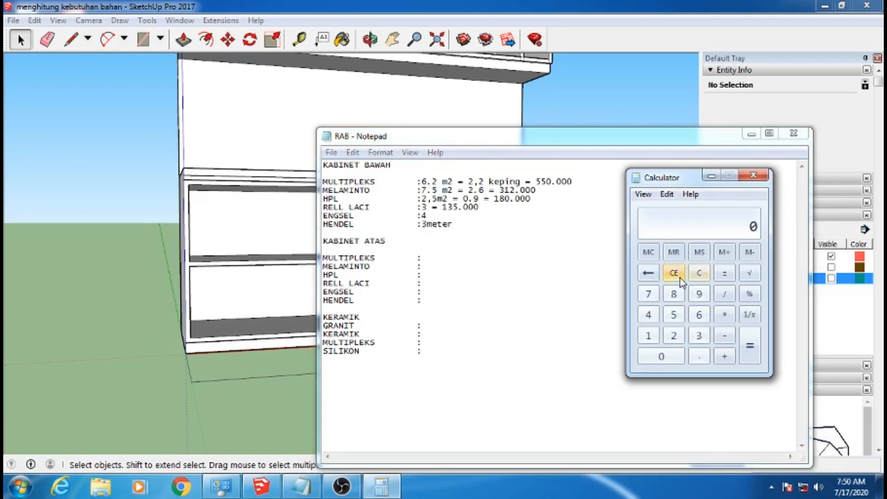
pyautogui.click(673, 337)
pyautogui.click(673, 336)
pyautogui.click(668, 357)
pyautogui.click(668, 357)
pyautogui.click(668, 357)
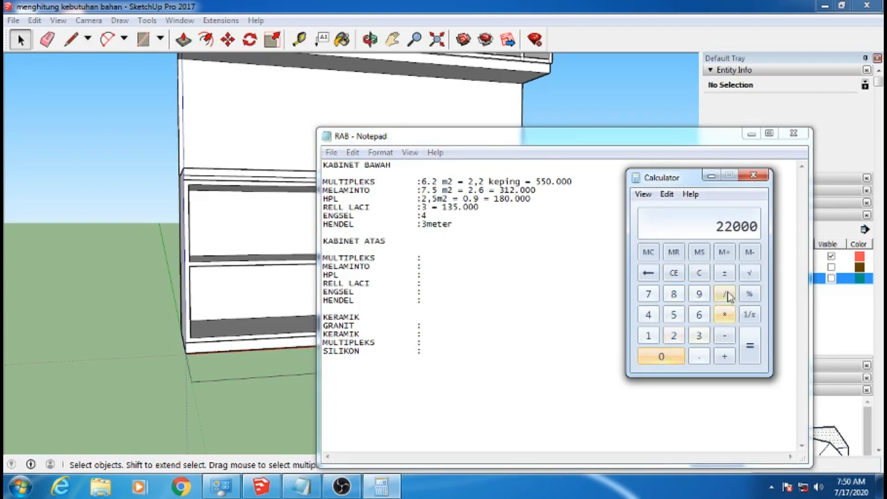
pyautogui.click(726, 315)
pyautogui.click(648, 315)
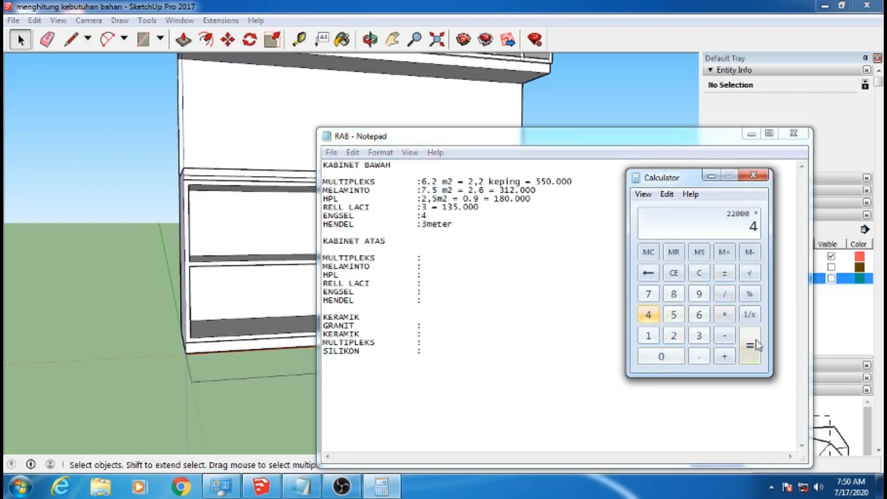
pyautogui.click(750, 353)
# Append "= 88.000" to the KABINET BAWAH ENGSEL line and "= 140.000" to the HENDEL line of the RAB list
pyautogui.click(531, 250)
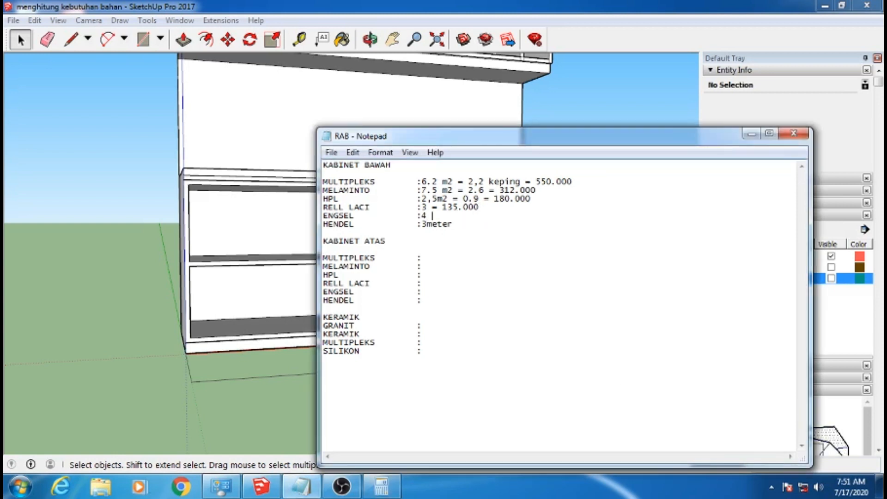
pyautogui.write('88.000')
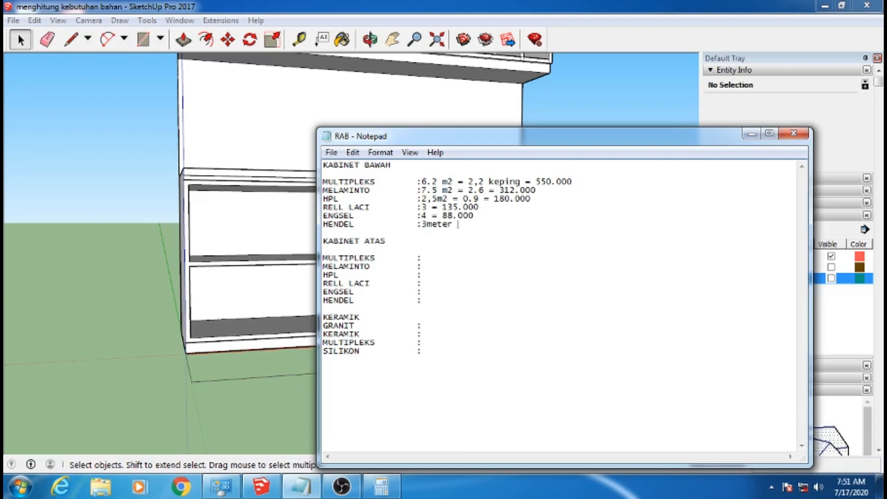
pyautogui.write('= 140.000')
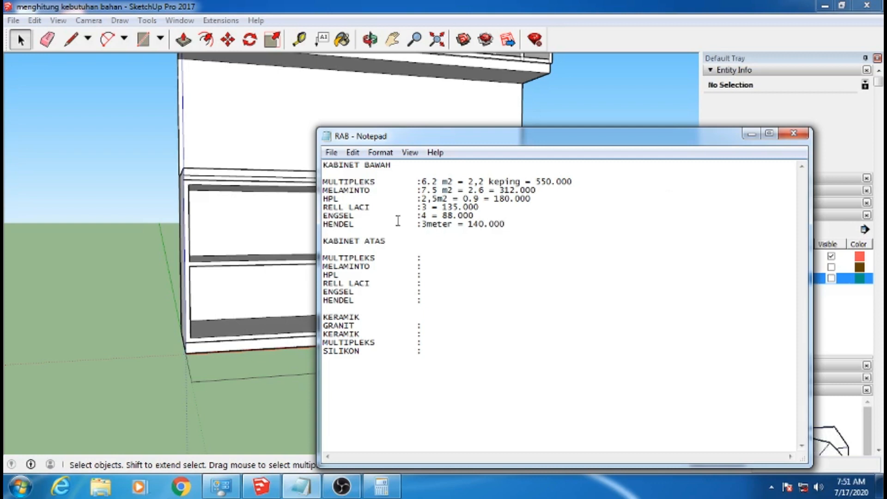
# Move the RAB list window aside to uncover more of the model and save the file
pyautogui.moveTo(513, 145); pyautogui.dragTo(556, 129)
pyautogui.click(374, 136)
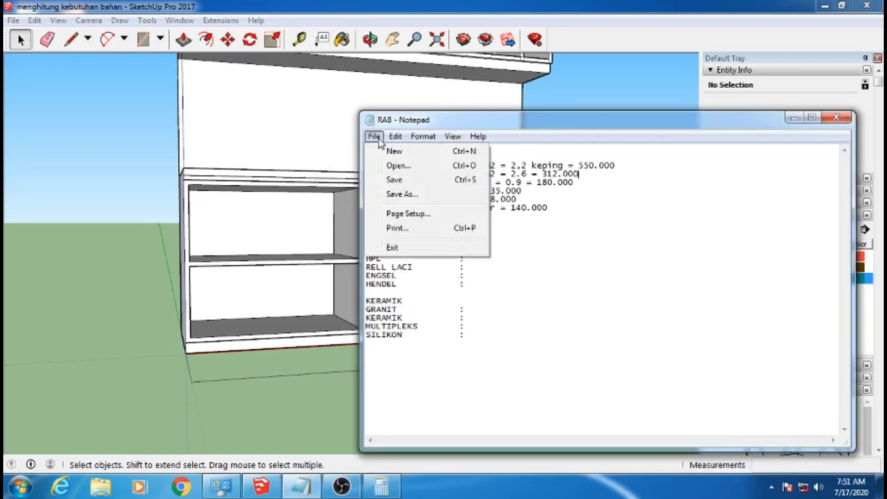
pyautogui.click(395, 180)
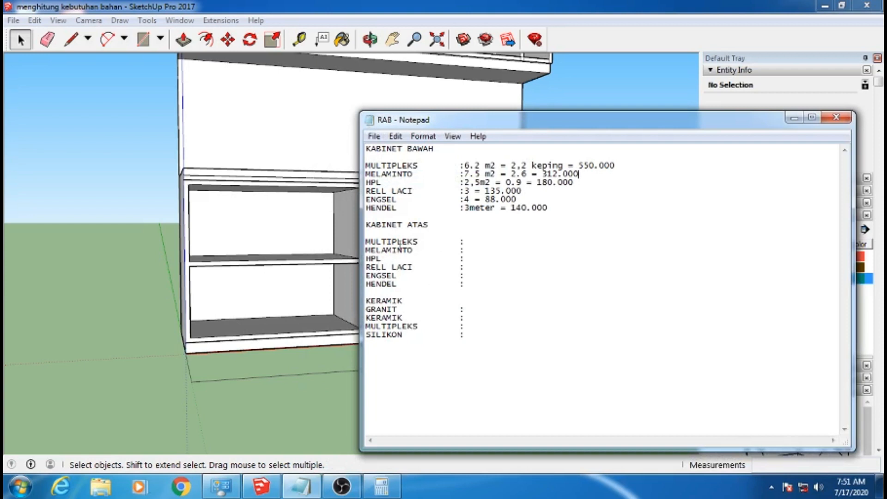
pyautogui.moveTo(527, 119); pyautogui.dragTo(553, 113)
pyautogui.click(631, 167)
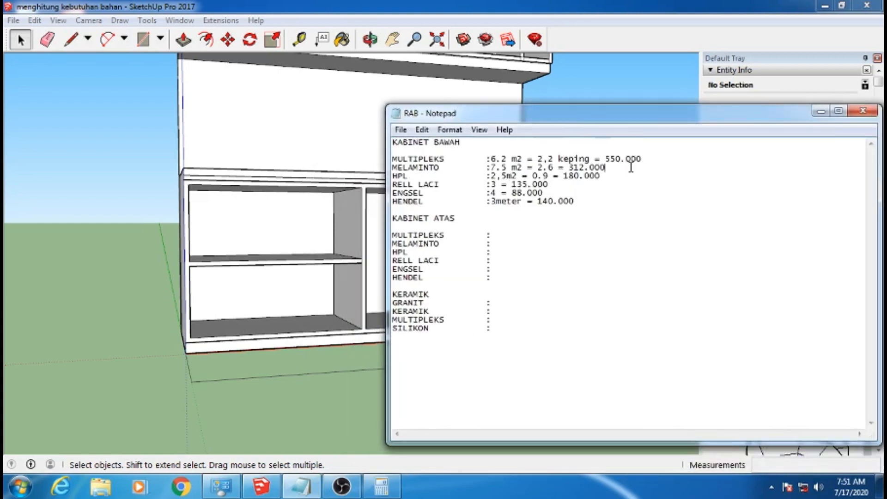
pyautogui.moveTo(568, 118); pyautogui.dragTo(553, 121)
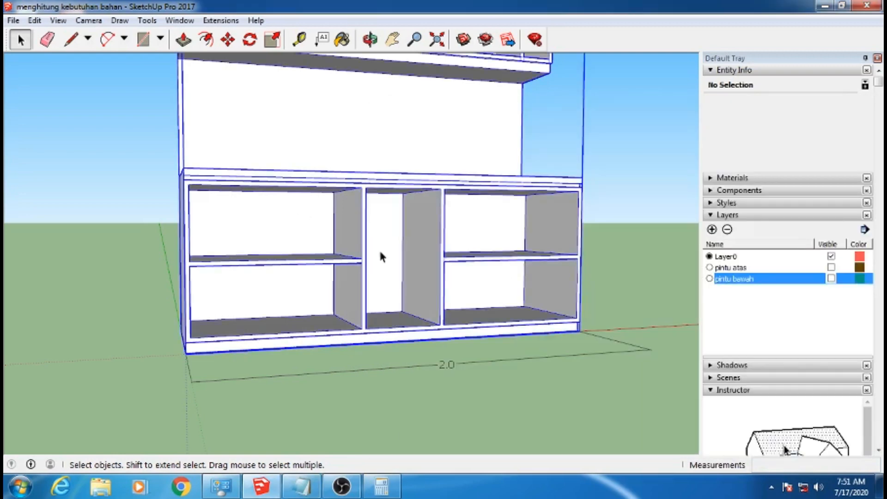
# Open the cabinet group in the SketchUp model and select the lower cabinet's countertop face to check its area
pyautogui.click(381, 250)
pyautogui.moveTo(385, 248); pyautogui.dragTo(398, 325, button='middle')
pyautogui.scroll(-5, 407, 334)
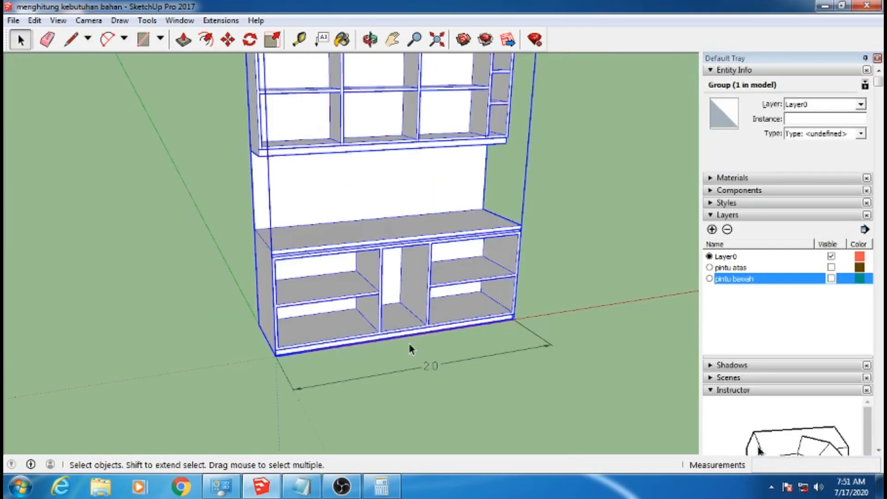
pyautogui.scroll(4, 365, 201)
pyautogui.click(596, 250)
pyautogui.doubleClick(439, 267)
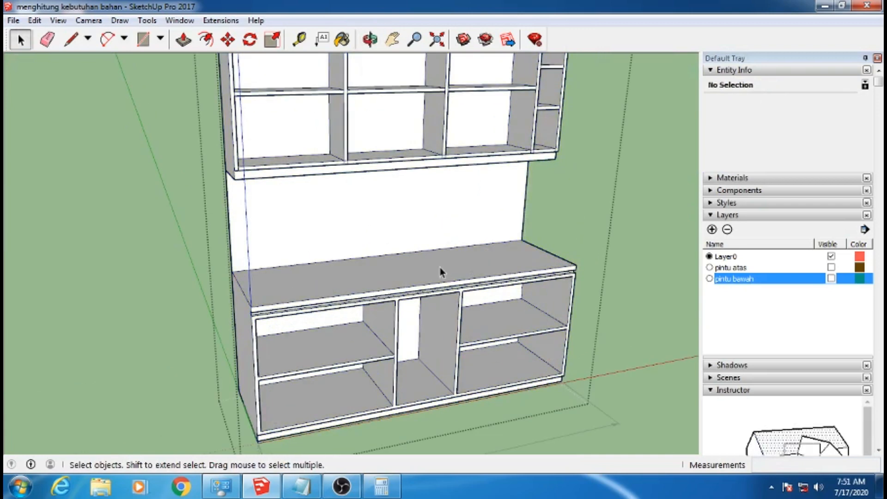
pyautogui.click(440, 268)
pyautogui.moveTo(440, 267); pyautogui.dragTo(465, 320, button='middle')
pyautogui.scroll(-4, 465, 320)
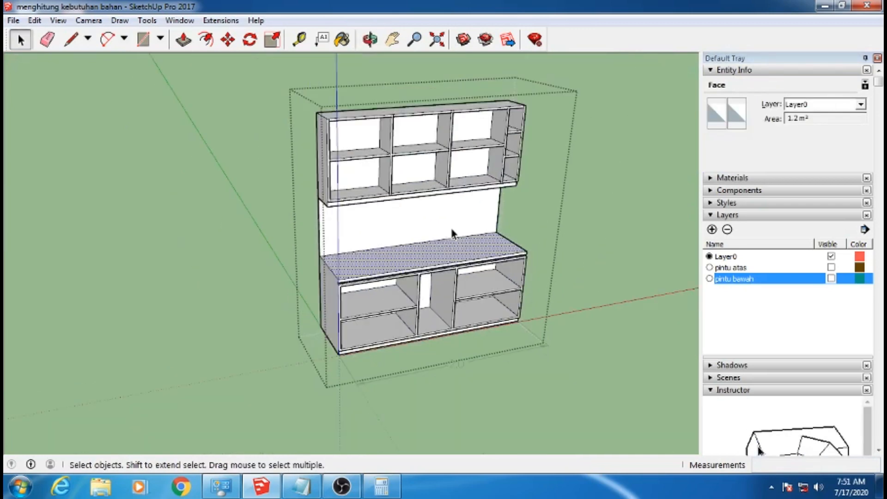
pyautogui.scroll(4, 505, 264)
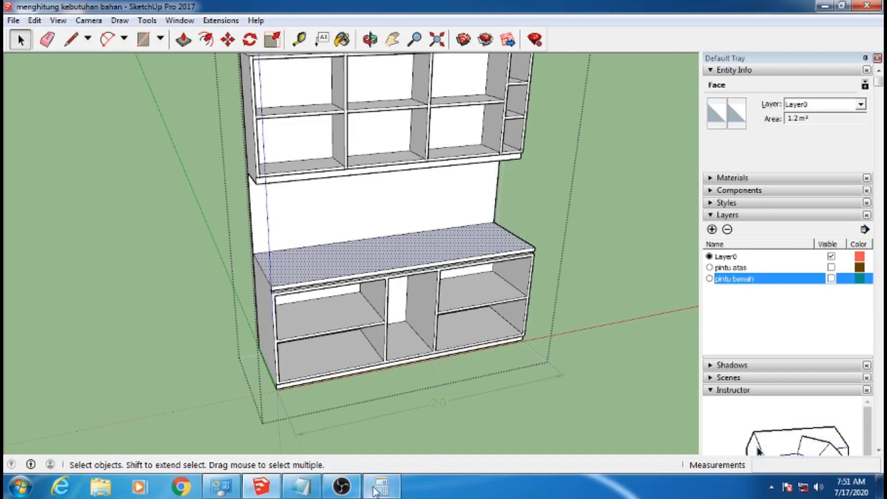
# Enter "1 dus" and its cost on the GRANIT line under KERAMIK in the RAB list
pyautogui.click(301, 486)
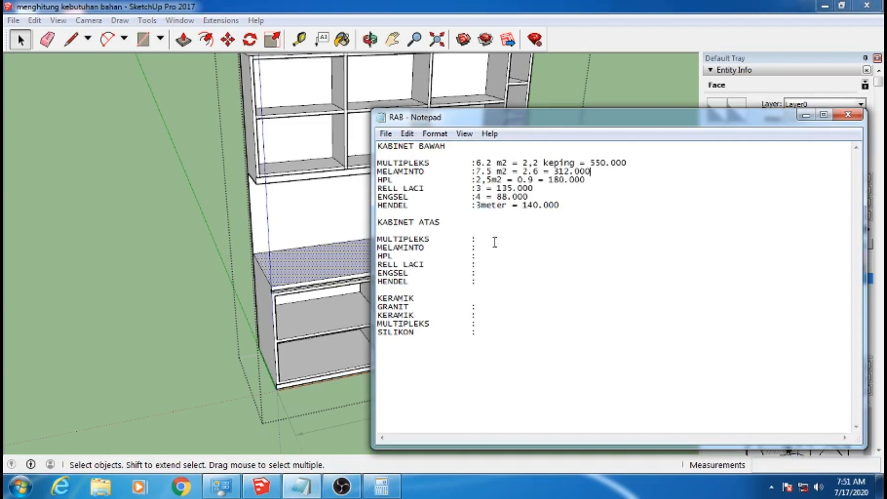
pyautogui.click(490, 306)
pyautogui.write('1 dus')
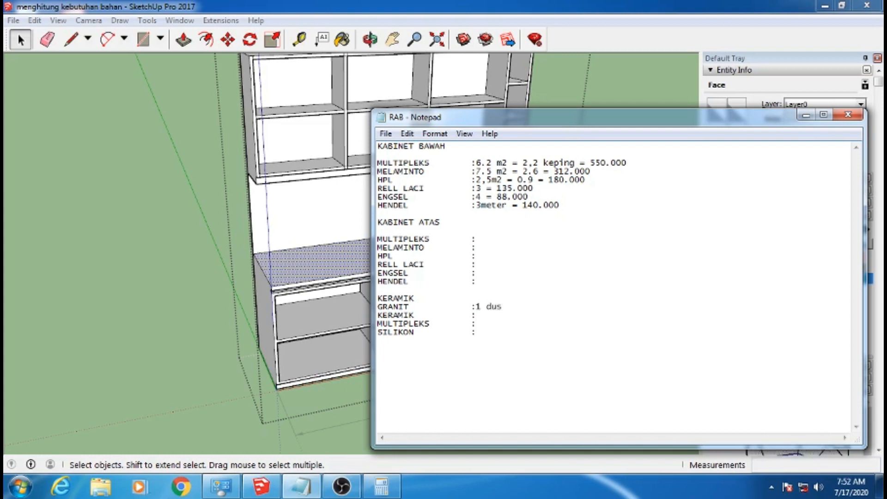
pyautogui.write(' 200,0')
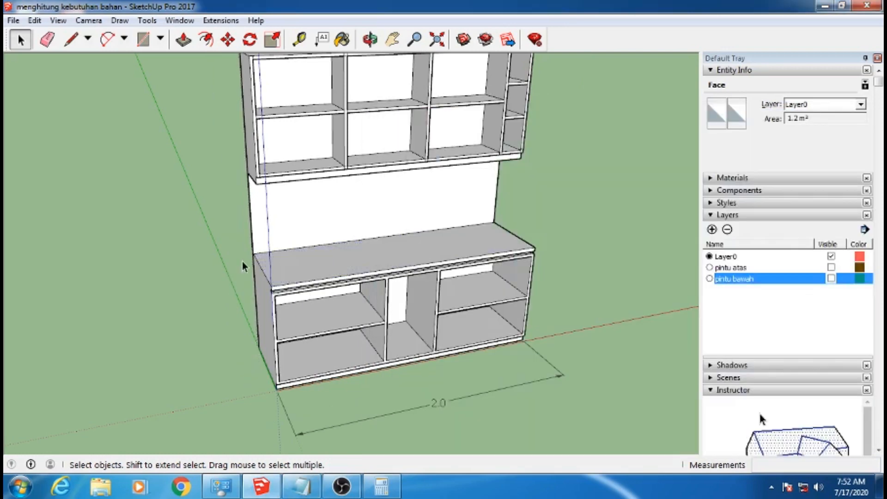
# Return to the model, reopen the cabinet group and examine the backsplash wall between the countertop and the upper cabinet
pyautogui.click(359, 217)
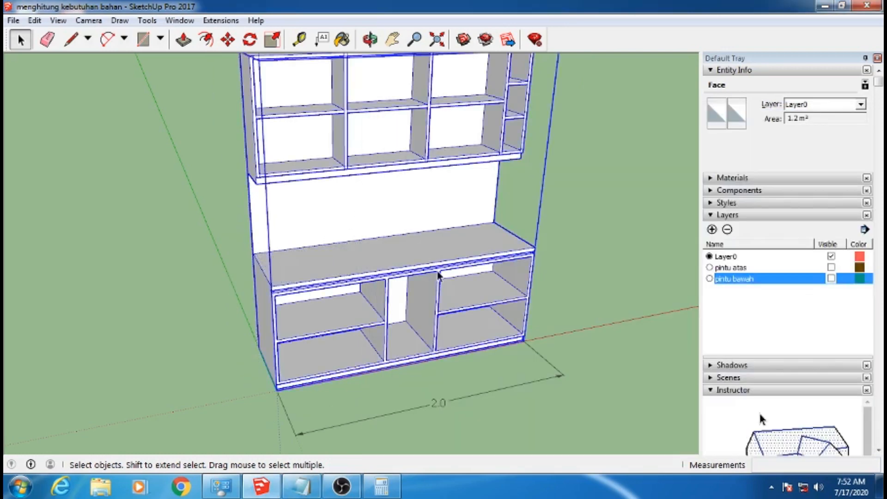
pyautogui.moveTo(359, 217); pyautogui.dragTo(408, 214, button='middle')
pyautogui.doubleClick(408, 210)
pyautogui.scroll(3, 303, 175)
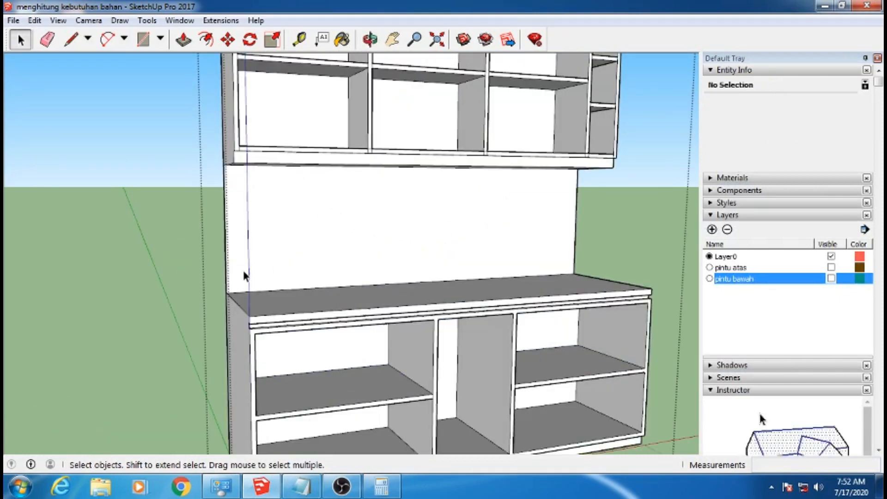
pyautogui.scroll(-4, 377, 171)
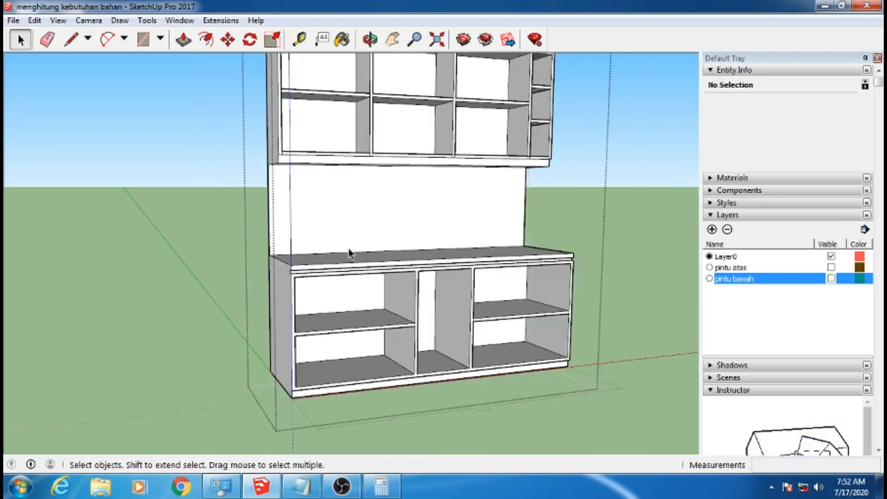
pyautogui.press('o')
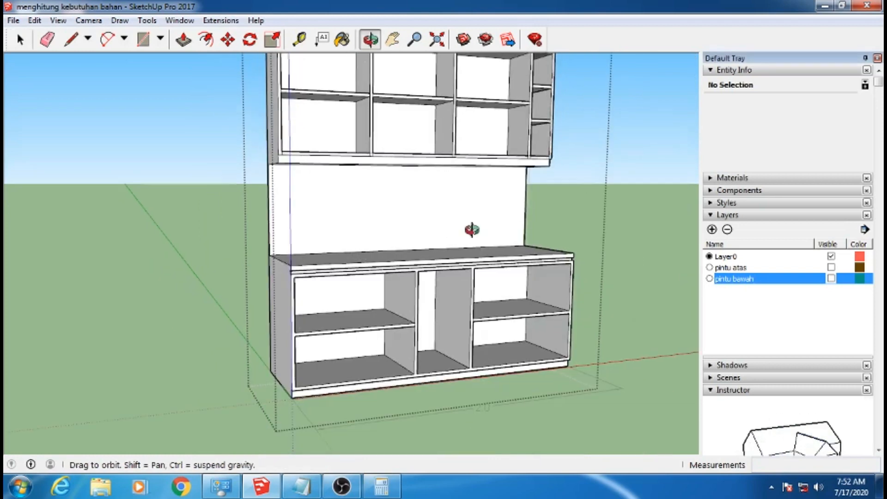
pyautogui.press('space')
# Divide 200 by 25 in the calculator to work out the number of ceramic tiles along the backsplash
pyautogui.click(382, 486)
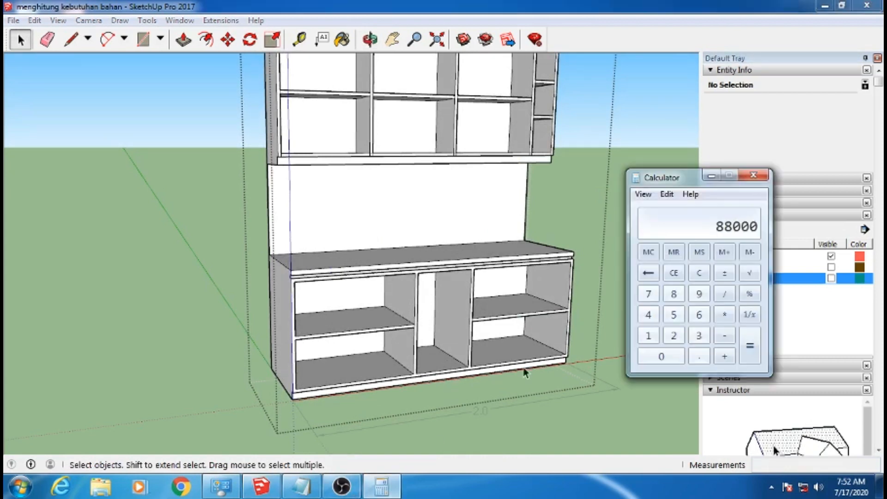
pyautogui.click(673, 272)
pyautogui.click(673, 335)
pyautogui.click(661, 356)
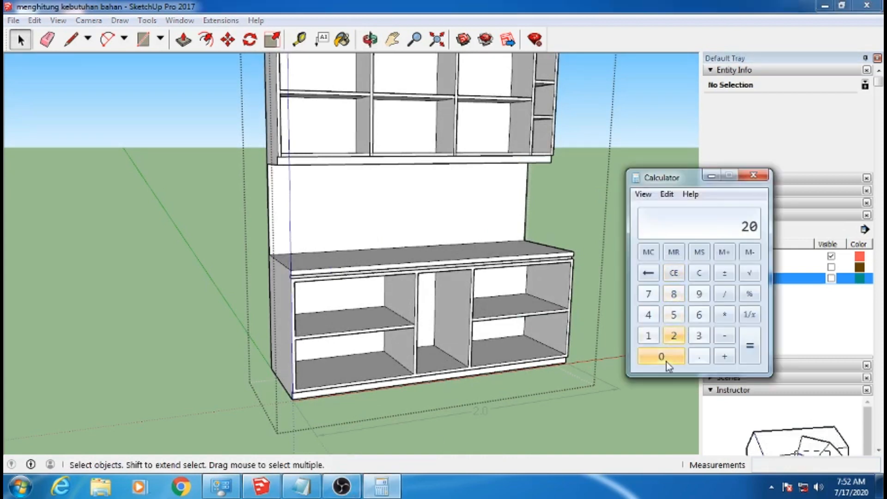
pyautogui.click(666, 362)
pyautogui.click(724, 294)
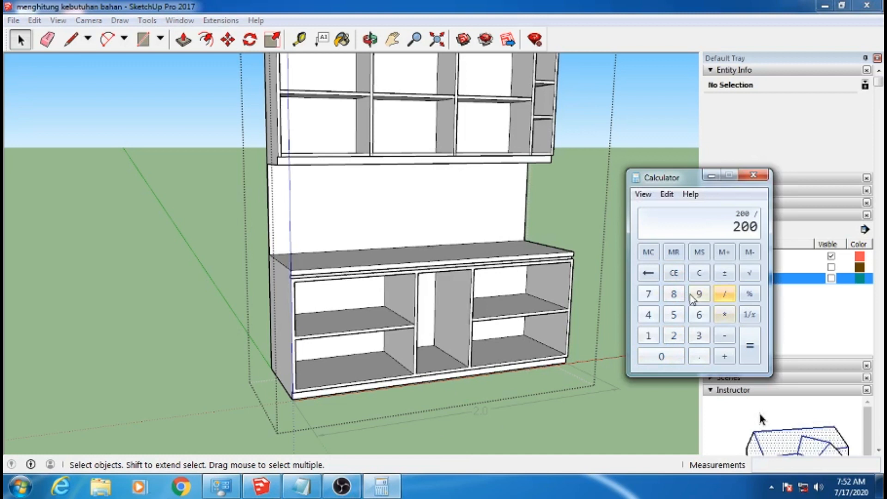
pyautogui.click(673, 335)
pyautogui.click(673, 314)
pyautogui.click(749, 345)
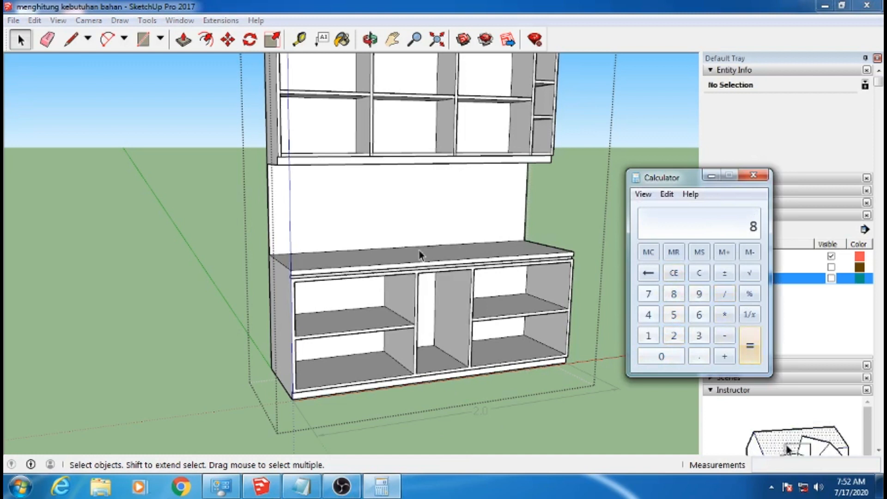
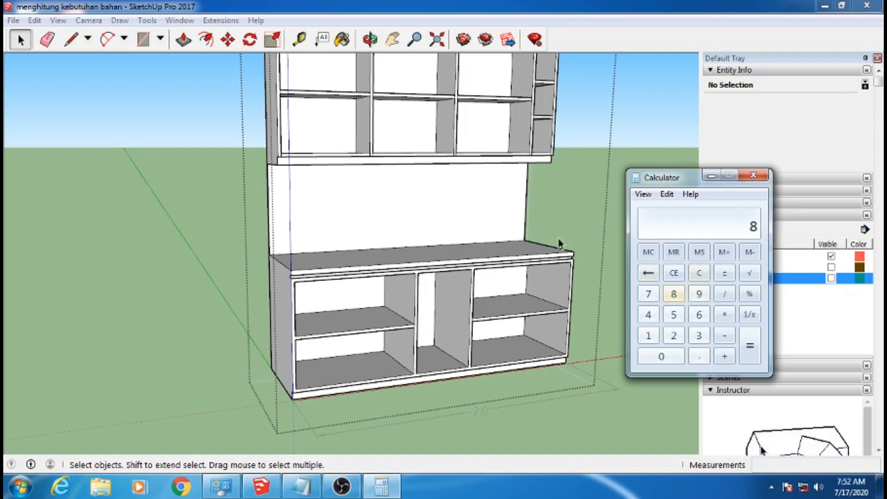
# Add 4 to the 8 already in the calculator to total the ceramic tiles needed for the backsplash
pyautogui.click(725, 356)
pyautogui.click(653, 317)
pyautogui.click(749, 345)
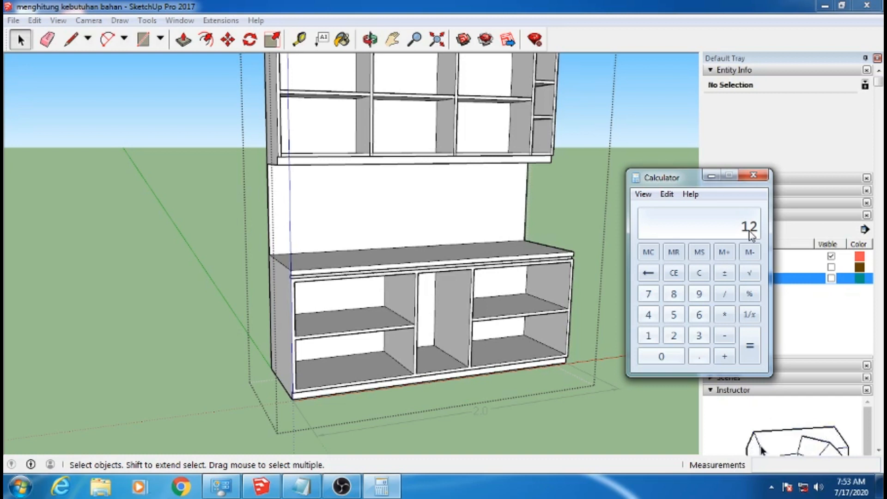
# Divide 85000 by 10 and multiply the result by 12 in the calculator to work out the ceramic tile cost
pyautogui.click(674, 275)
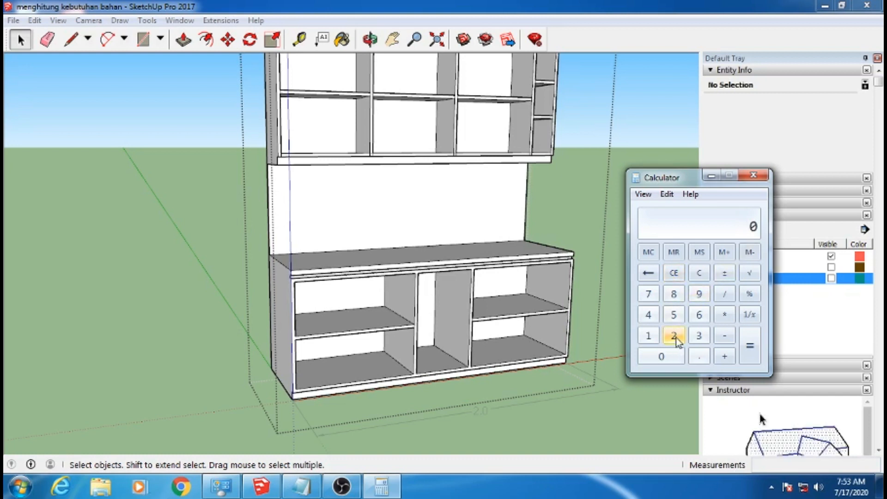
pyautogui.click(674, 294)
pyautogui.click(674, 316)
pyautogui.click(670, 356)
pyautogui.click(669, 356)
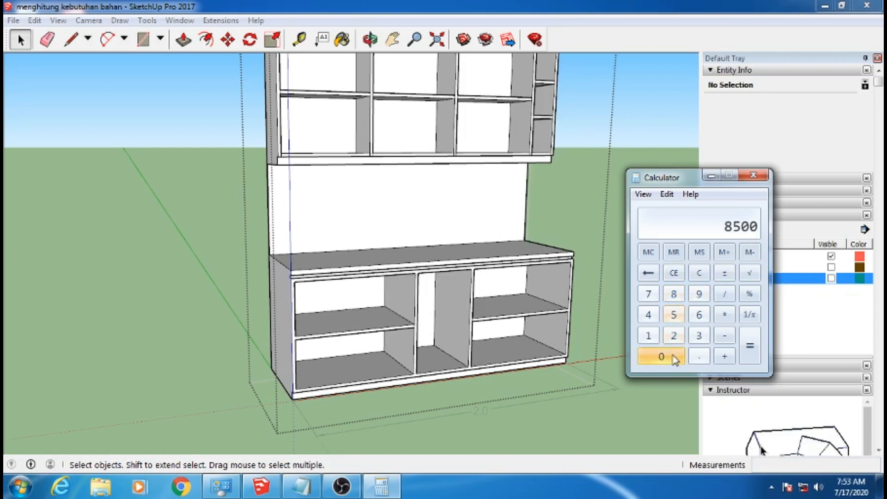
pyautogui.click(669, 356)
pyautogui.click(724, 295)
pyautogui.click(649, 336)
pyautogui.click(669, 356)
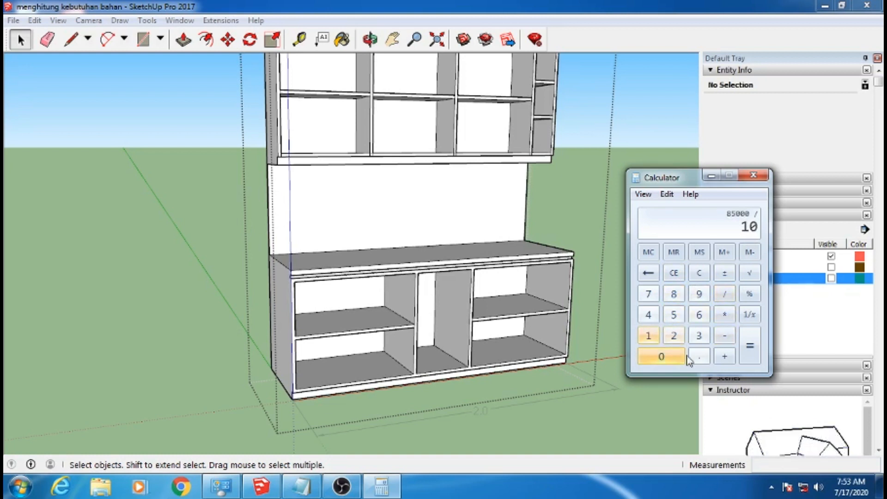
pyautogui.click(749, 346)
pyautogui.click(724, 315)
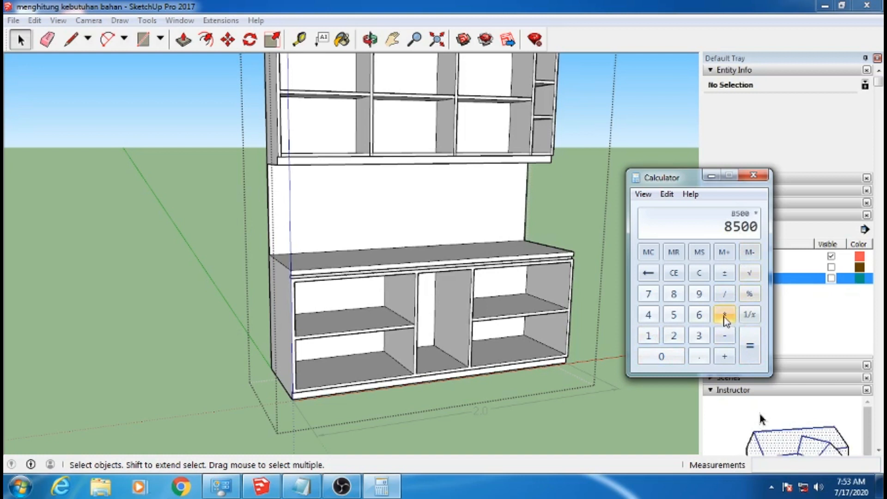
pyautogui.click(649, 336)
pyautogui.click(673, 335)
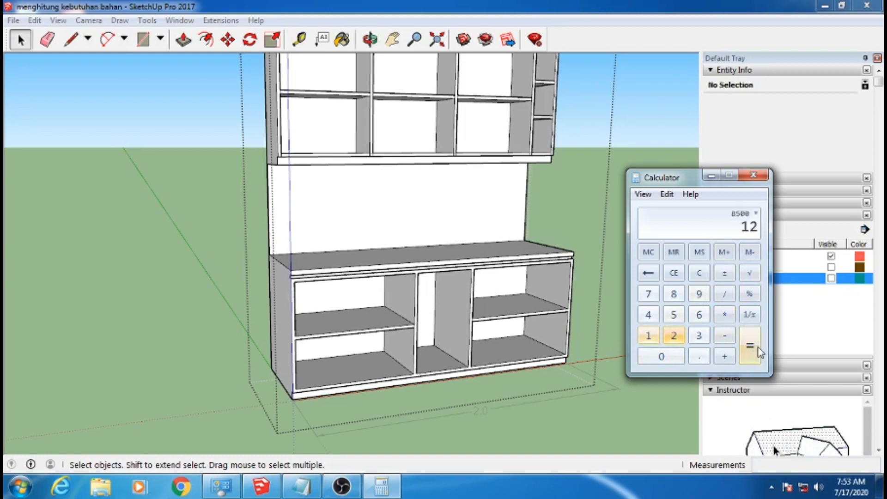
pyautogui.click(749, 345)
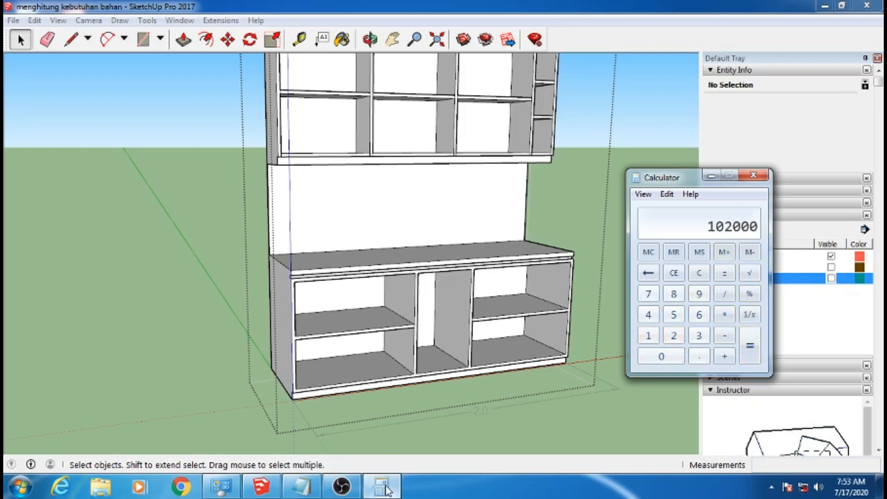
# Record 102.000 as the cost on the KERAMIK line of the RAB list
pyautogui.click(303, 489)
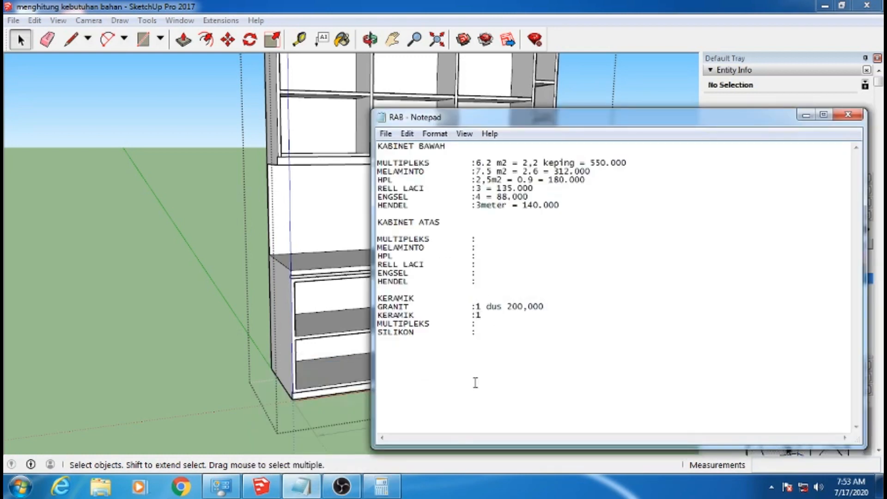
pyautogui.click(386, 491)
pyautogui.click(387, 491)
pyautogui.write('.000')
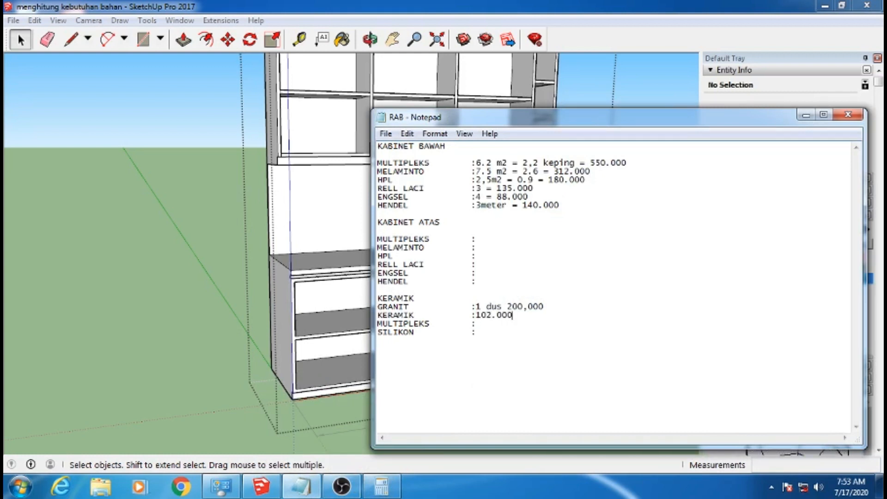
# Check the area of the backsplash face in the model and divide 1.2 by 2.9 in the calculator for its multipleks sheets
pyautogui.click(317, 203)
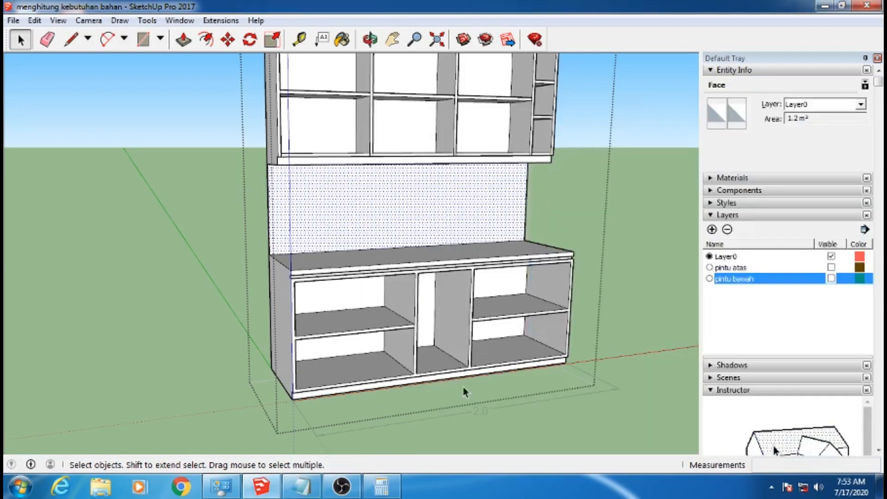
pyautogui.click(381, 486)
pyautogui.moveTo(694, 182); pyautogui.dragTo(613, 180)
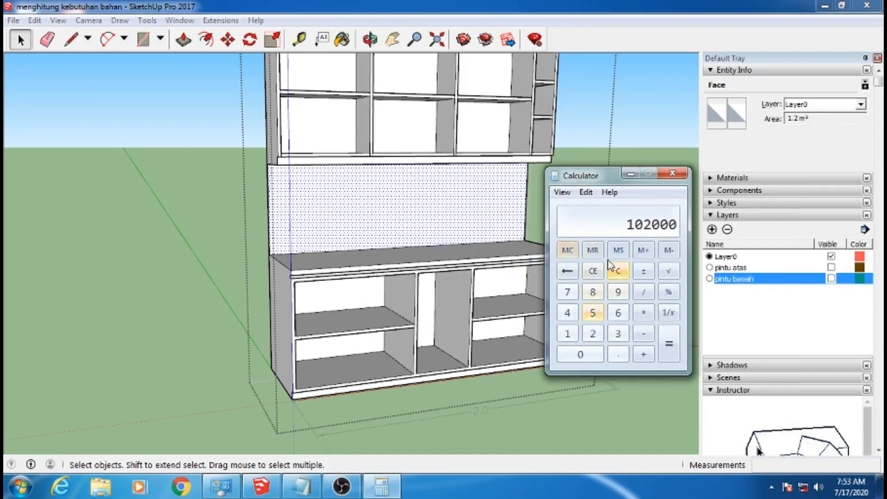
pyautogui.click(618, 271)
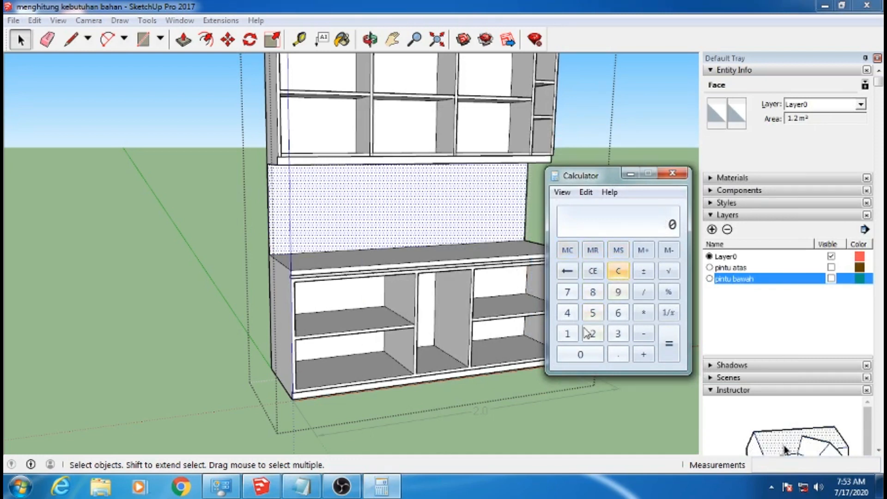
pyautogui.click(567, 334)
pyautogui.click(616, 354)
pyautogui.click(593, 335)
pyautogui.click(643, 291)
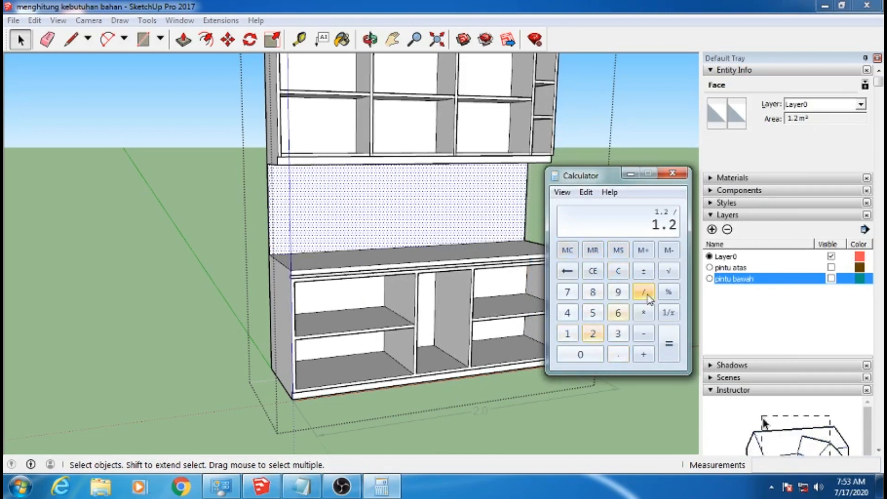
pyautogui.click(595, 337)
pyautogui.click(618, 354)
pyautogui.click(618, 291)
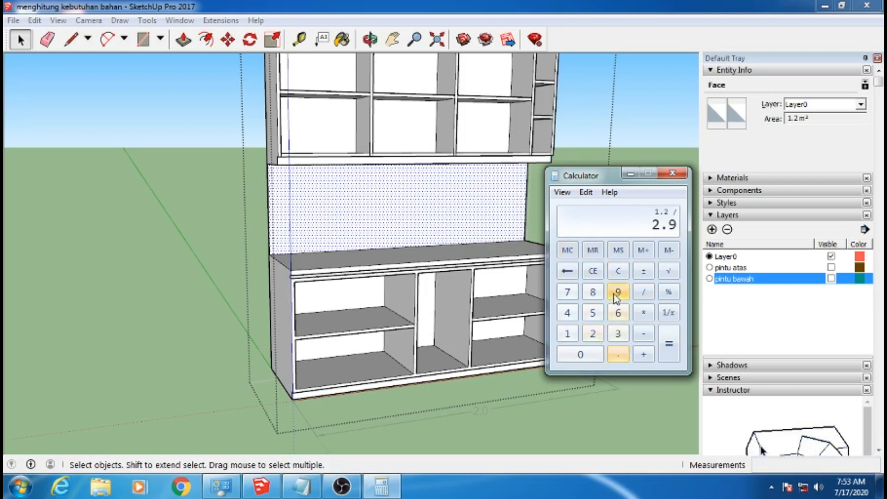
pyautogui.click(668, 343)
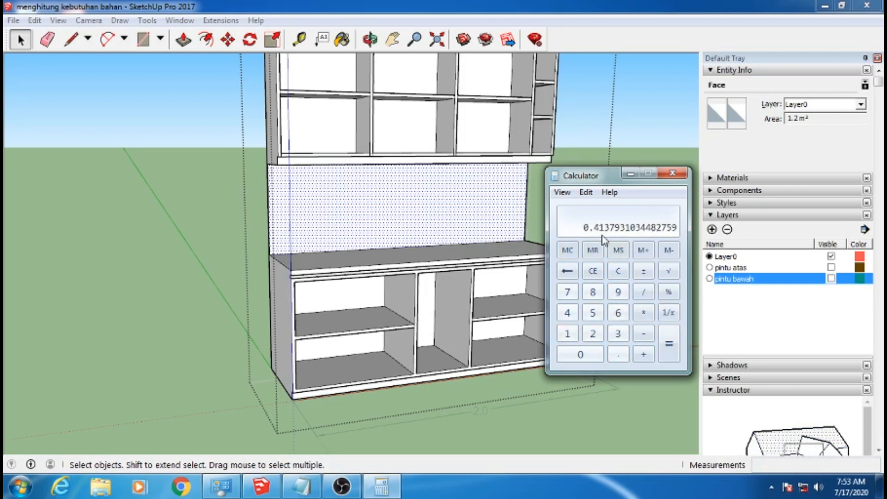
# Multiply 0.5 by 250000 in the calculator to work out the backsplash multipleks cost
pyautogui.click(618, 270)
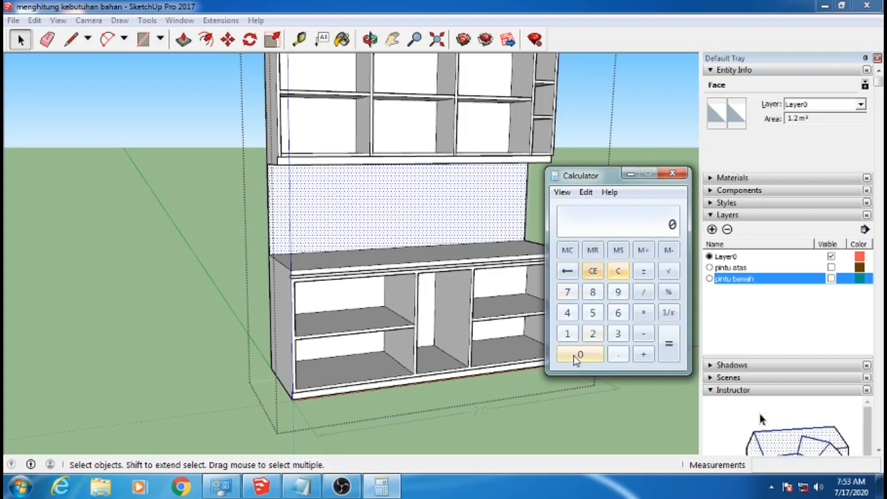
pyautogui.click(617, 357)
pyautogui.click(593, 313)
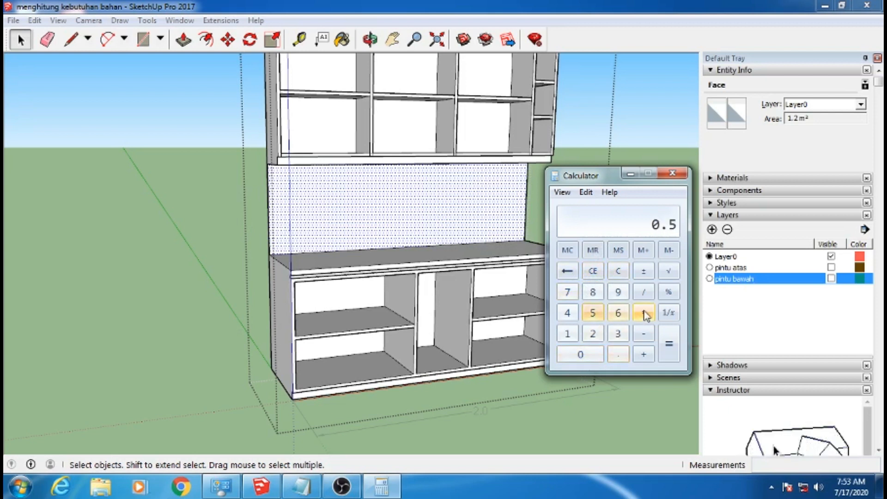
pyautogui.click(642, 312)
pyautogui.click(595, 331)
pyautogui.click(592, 313)
pyautogui.click(597, 355)
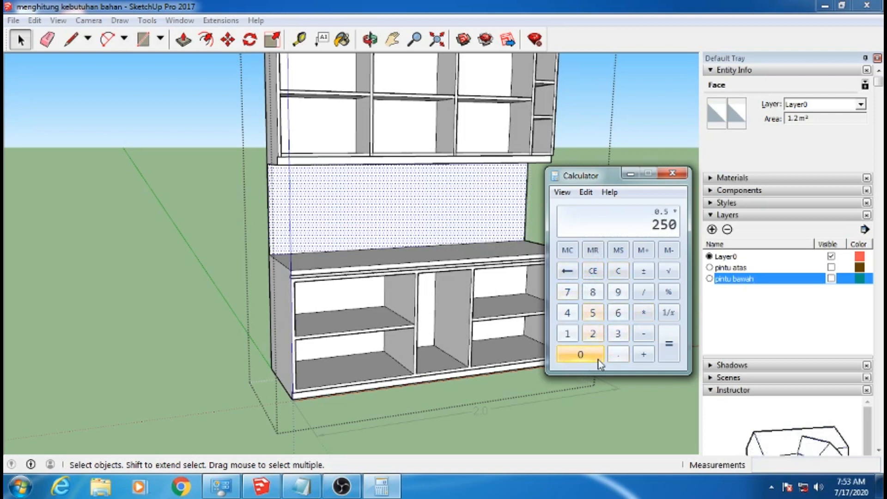
pyautogui.click(598, 356)
pyautogui.click(597, 355)
pyautogui.click(597, 355)
pyautogui.click(669, 354)
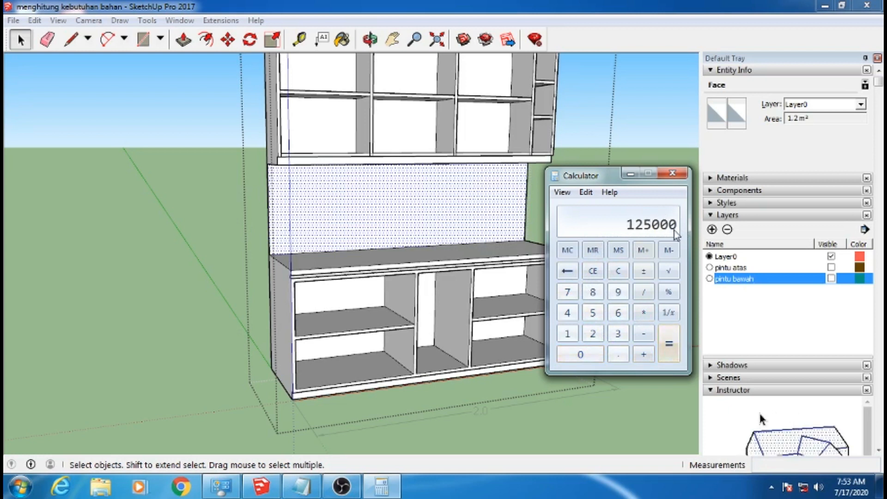
# Record 125.000 on the MULTIPLEKS line under KERAMIK in the RAB list
pyautogui.click(312, 486)
pyautogui.click(488, 326)
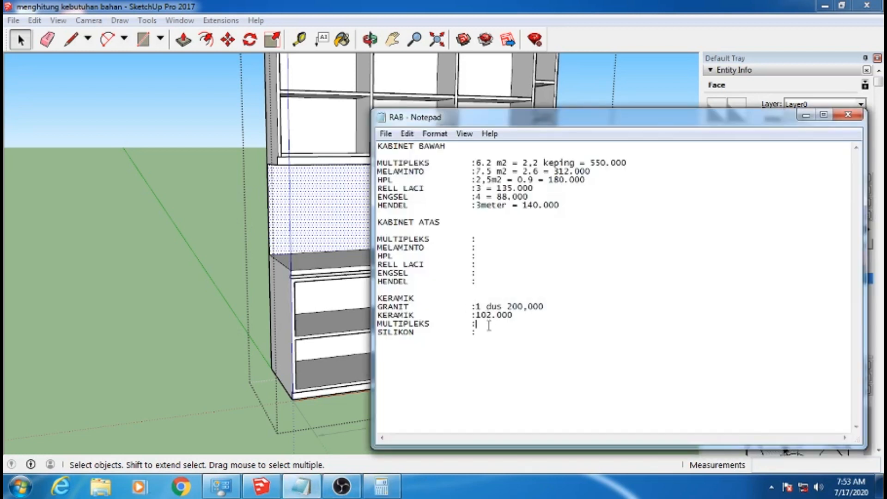
pyautogui.write('1250')
pyautogui.write('.0')
pyautogui.press('BackSpace')
pyautogui.press('BackSpace')
pyautogui.press('BackSpace')
pyautogui.press('BackSpace')
pyautogui.press('BackSpace')
pyautogui.press('BackSpace')
pyautogui.write('25.00')
pyautogui.click(549, 355)
pyautogui.moveTo(571, 115)
pyautogui.mouseDown()
pyautogui.moveTo(694, 107)
pyautogui.moveTo(545, 191)
pyautogui.mouseUp()
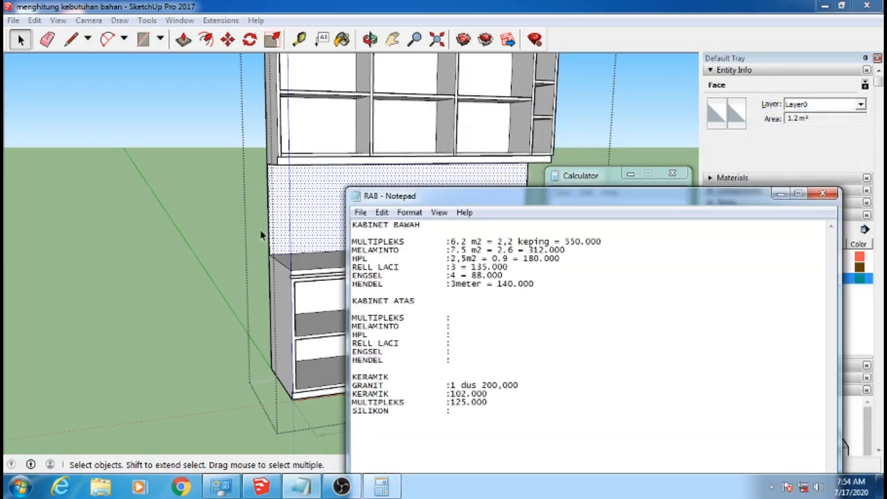
# Close the cabinet group in the model and record 150.000 on the SILIKON line of the RAB list
pyautogui.click(124, 270)
pyautogui.scroll(-2, 449, 310)
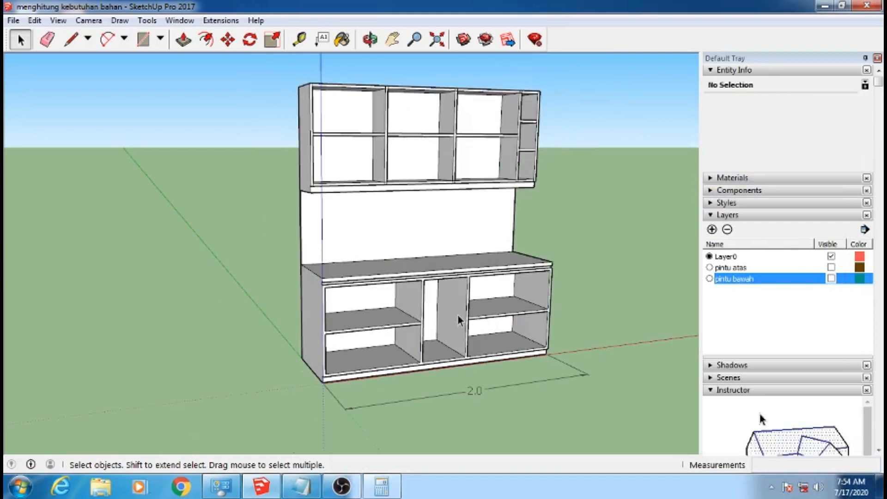
pyautogui.moveTo(457, 314); pyautogui.dragTo(464, 280, button='middle')
pyautogui.scroll(1, 322, 91)
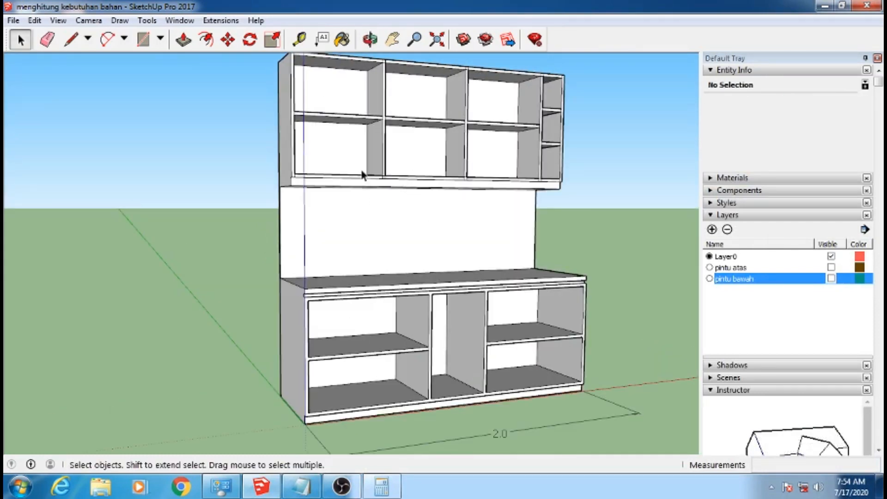
pyautogui.click(301, 488)
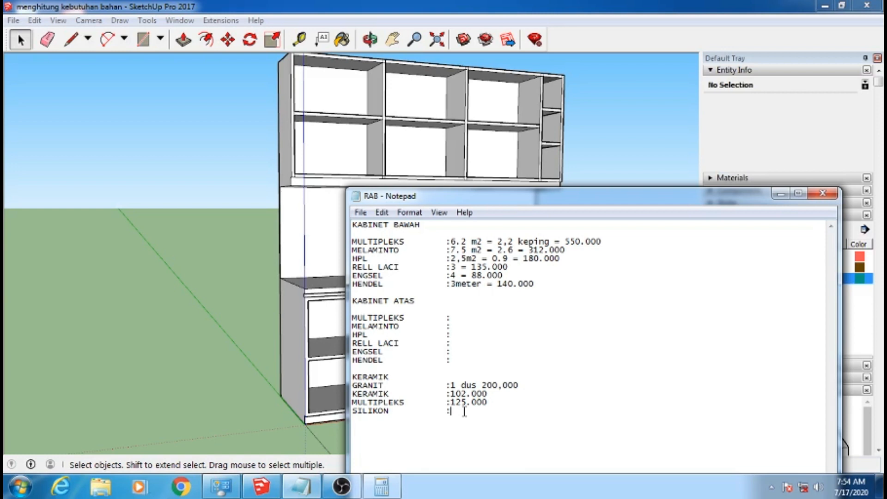
pyautogui.write('150.000')
pyautogui.moveTo(539, 203); pyautogui.dragTo(545, 113)
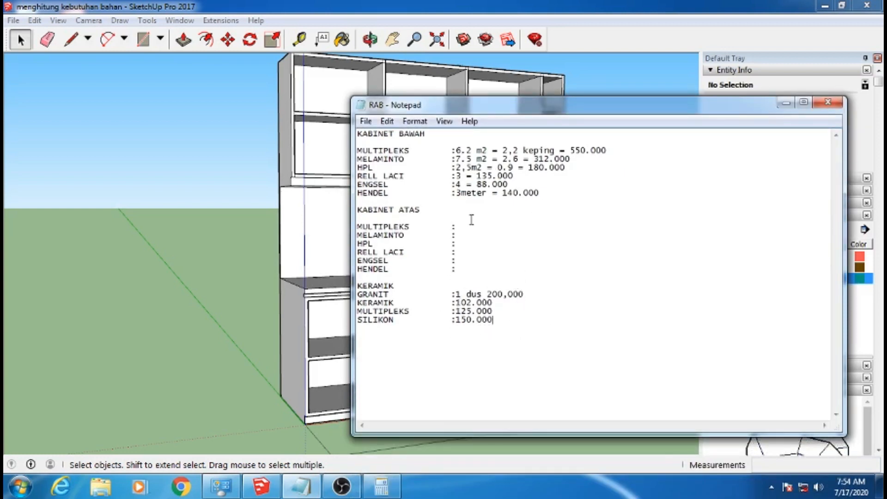
pyautogui.moveTo(564, 112); pyautogui.dragTo(593, 122)
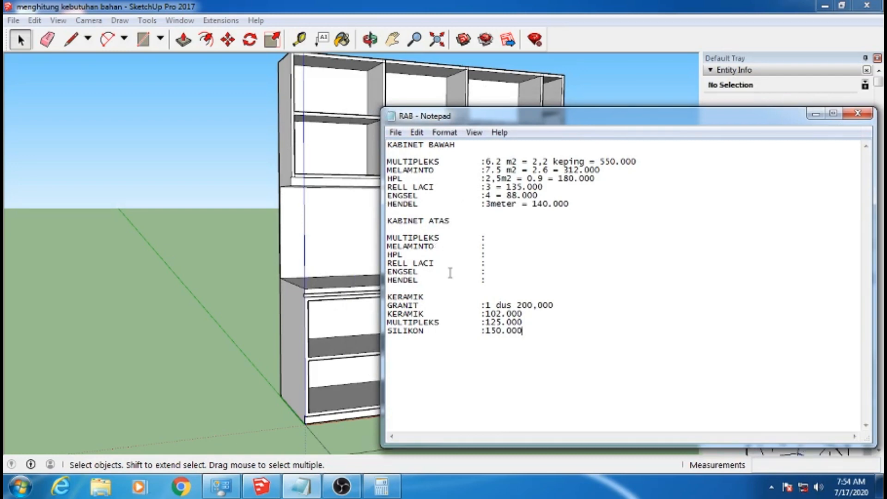
# Examine the complete cabinet set in the model and compare it with the entries in the RAB list
pyautogui.click(815, 115)
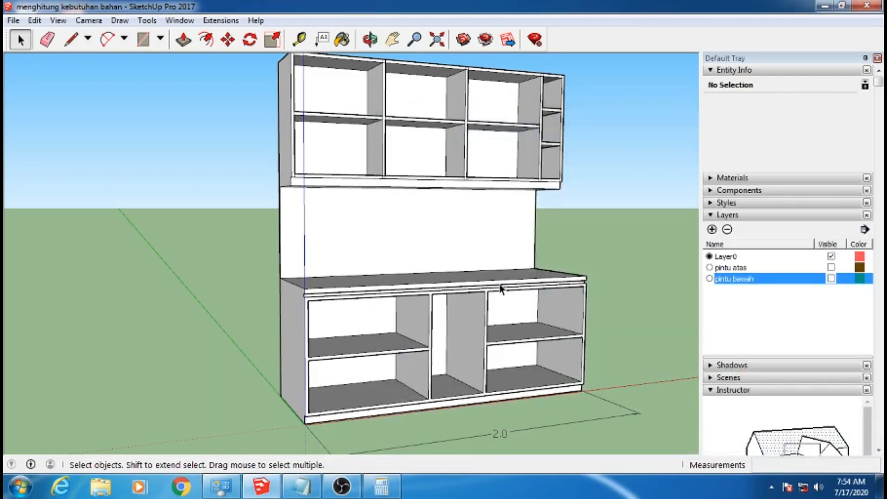
pyautogui.press('o')
pyautogui.moveTo(382, 342); pyautogui.dragTo(429, 321)
pyautogui.press('space')
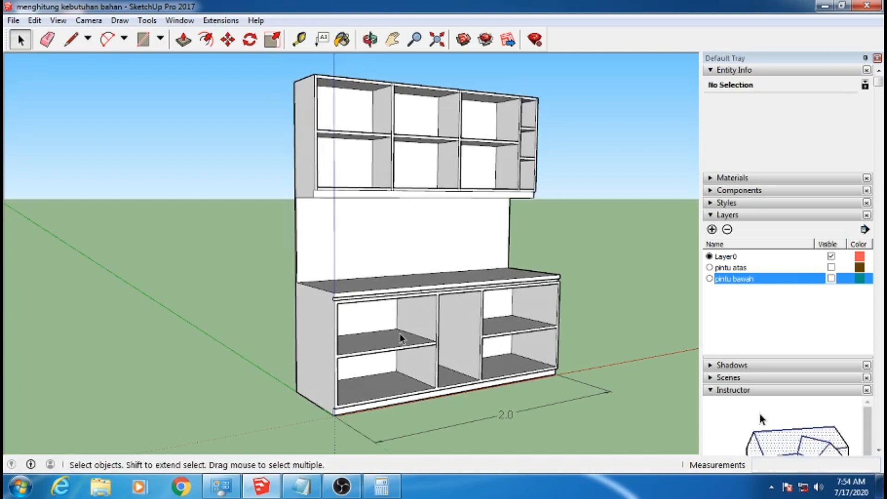
pyautogui.click(302, 486)
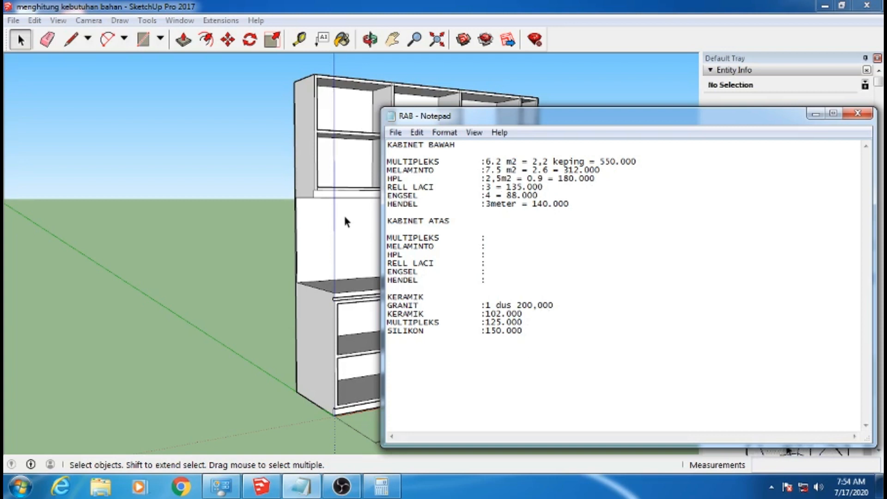
pyautogui.click(272, 244)
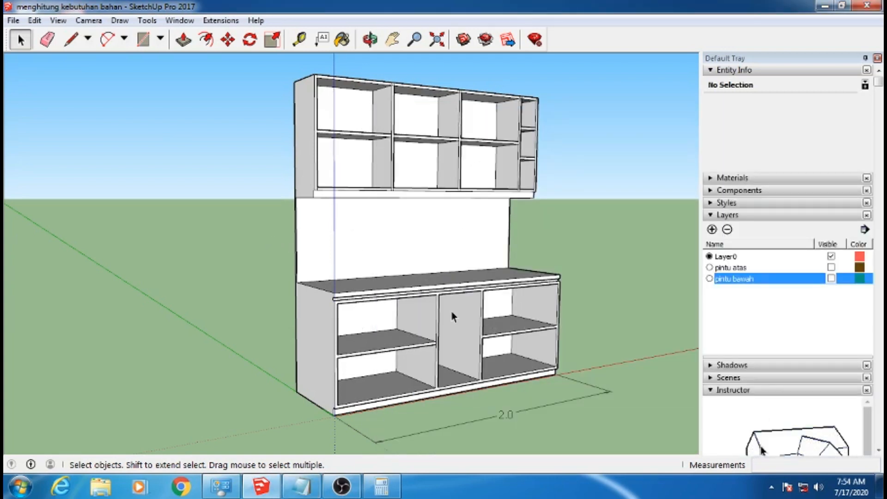
pyautogui.click(383, 490)
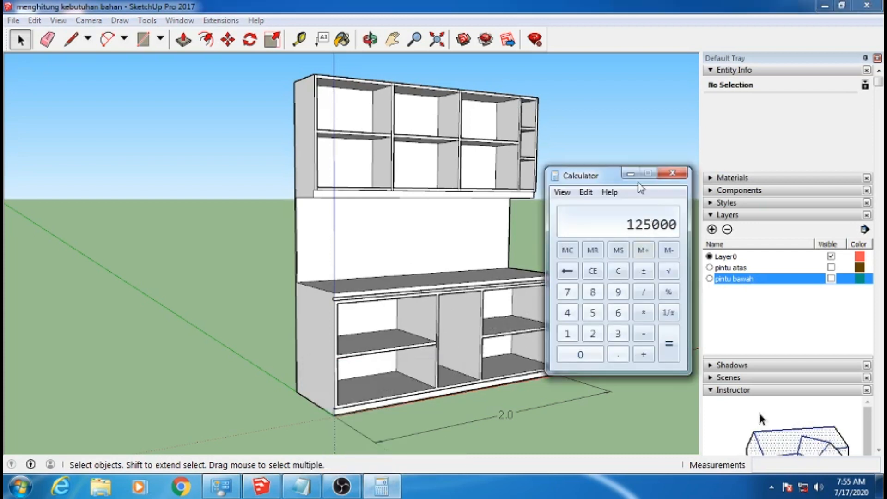
pyautogui.click(630, 174)
pyautogui.click(301, 486)
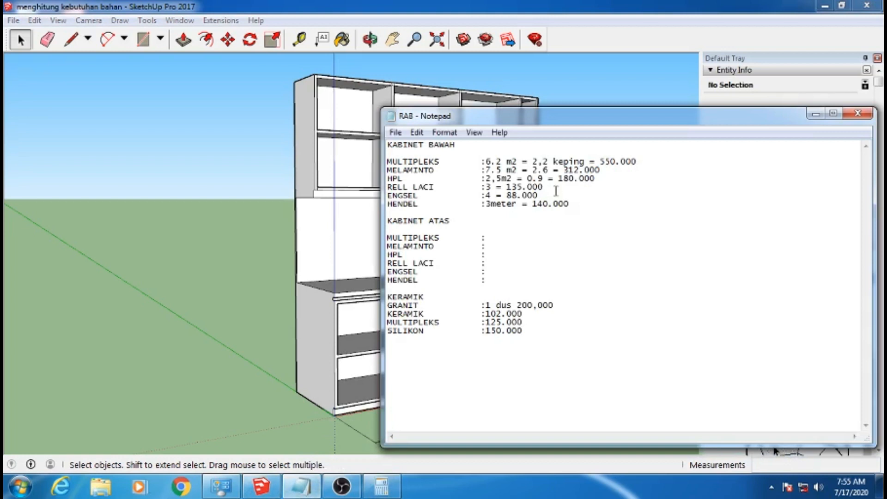
pyautogui.click(528, 355)
pyautogui.write('1500')
pyautogui.moveTo(619, 116); pyautogui.dragTo(679, 122)
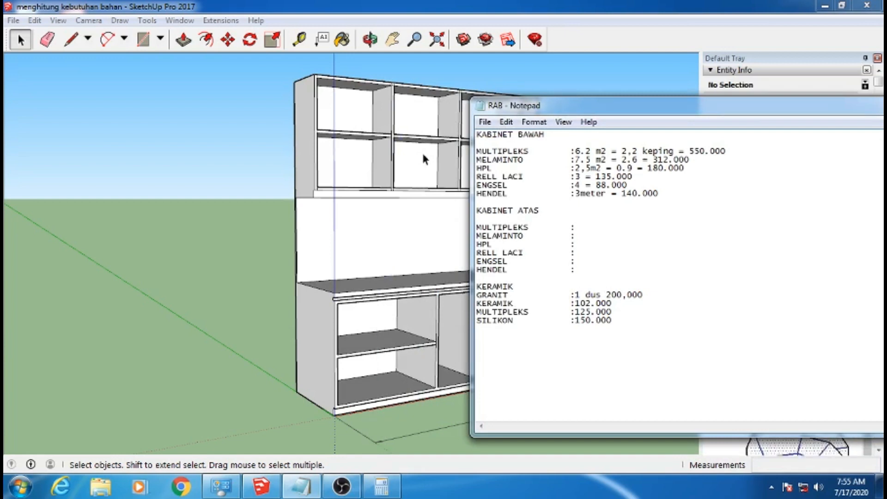
pyautogui.click(232, 307)
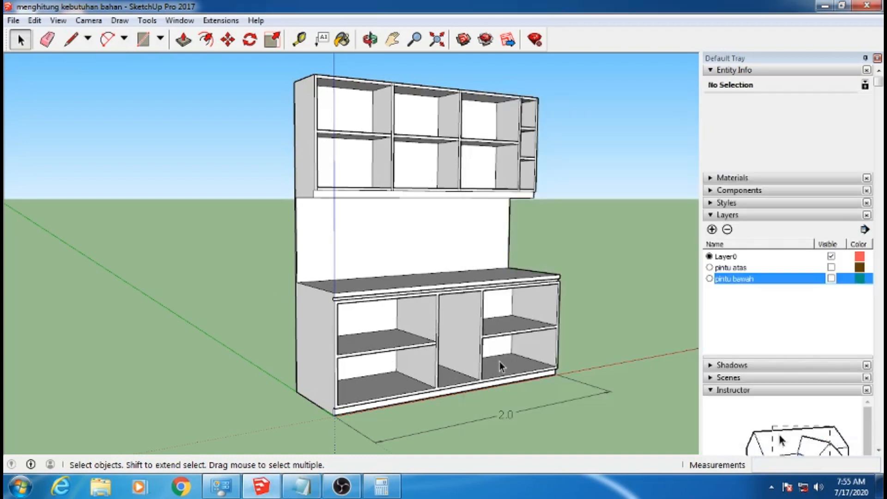
pyautogui.click(309, 493)
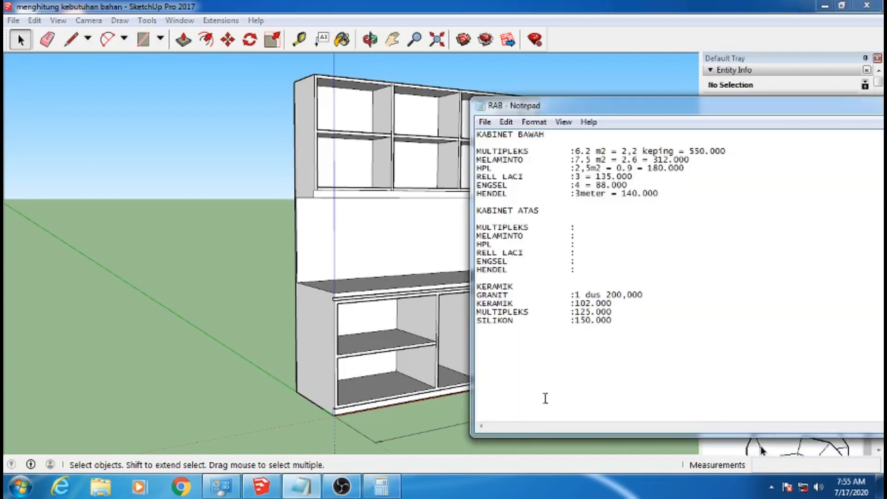
# Add the amounts 750.000 and 650.000 on separate lines below the KERAMIK section of the RAB list
pyautogui.write('750')
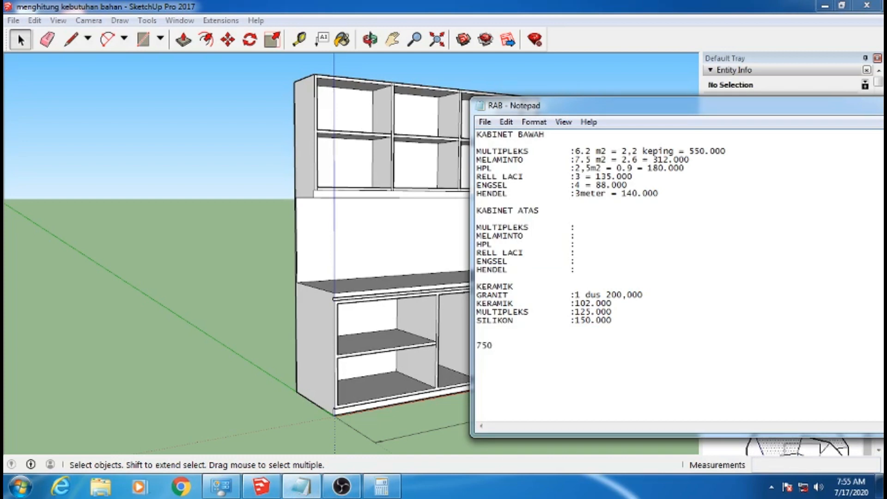
pyautogui.write('.000')
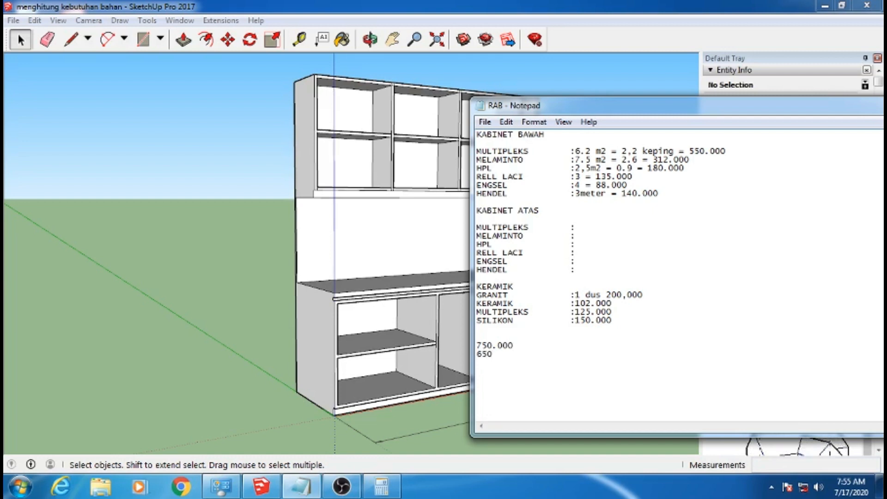
pyautogui.write('.0')
# Switch to the calculator, clear it and add 750 and 650
pyautogui.click(381, 486)
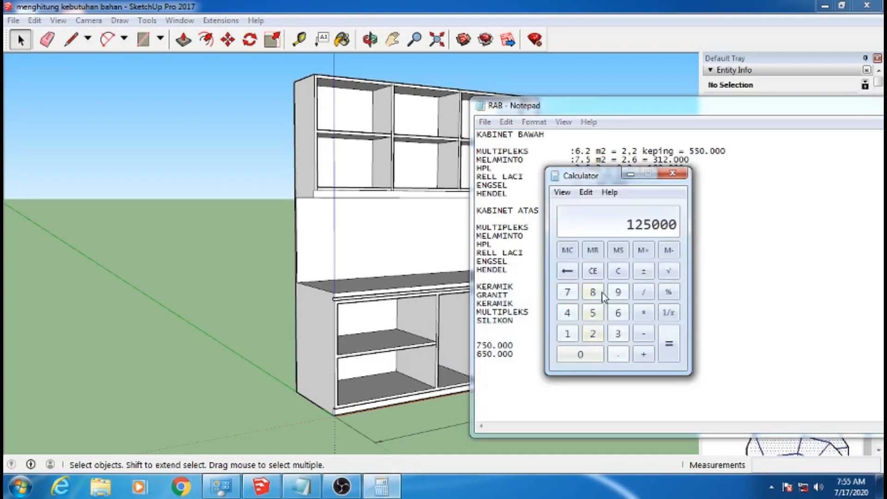
pyautogui.click(600, 272)
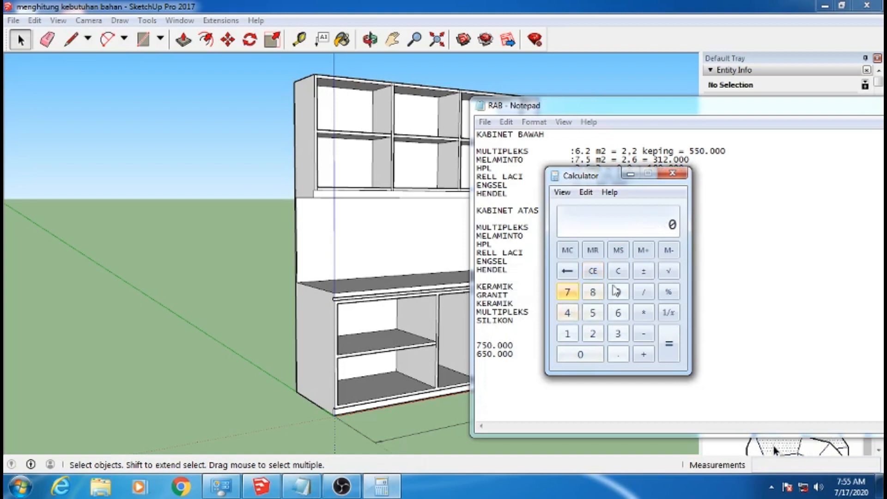
pyautogui.click(567, 294)
pyautogui.click(593, 314)
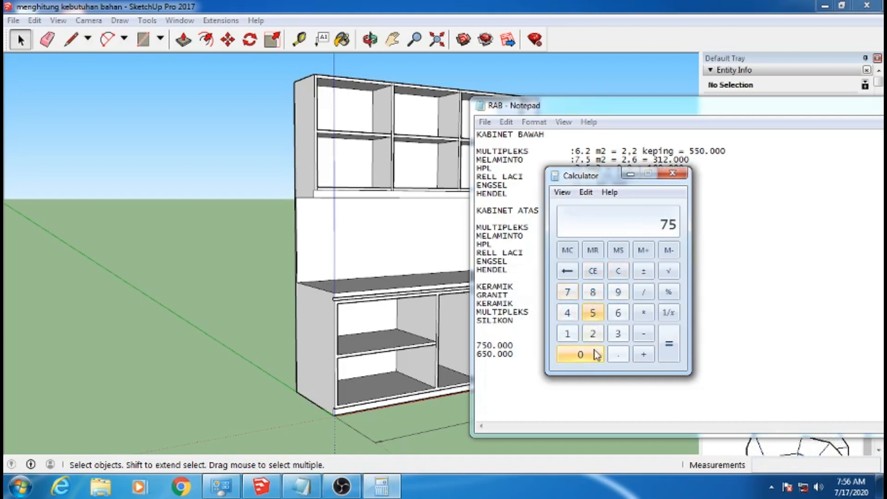
pyautogui.click(580, 355)
pyautogui.click(643, 354)
pyautogui.click(618, 313)
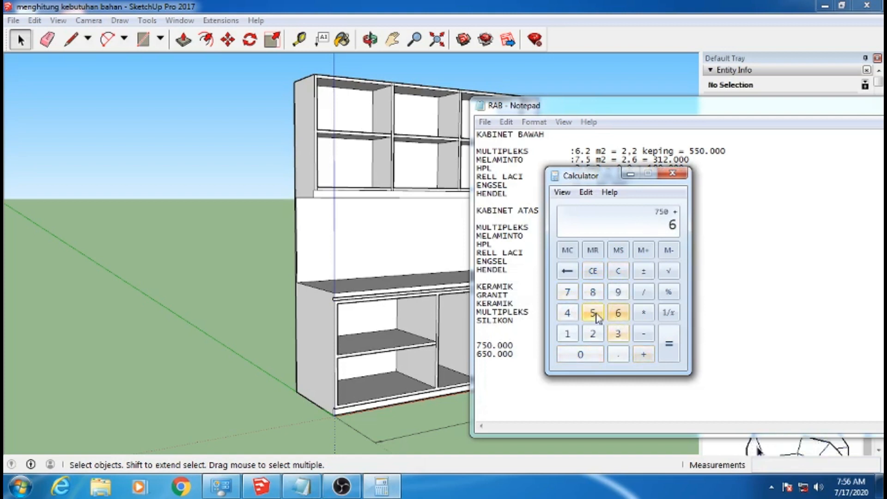
pyautogui.click(592, 312)
pyautogui.click(580, 354)
pyautogui.click(668, 344)
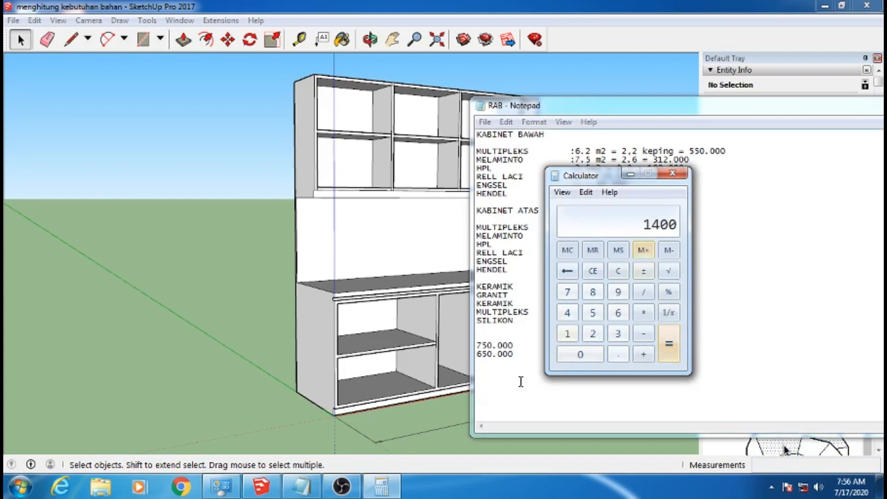
# Record the sum 1.400.000 on the line below 650.000 in the RAB list and start a new line
pyautogui.click(516, 372)
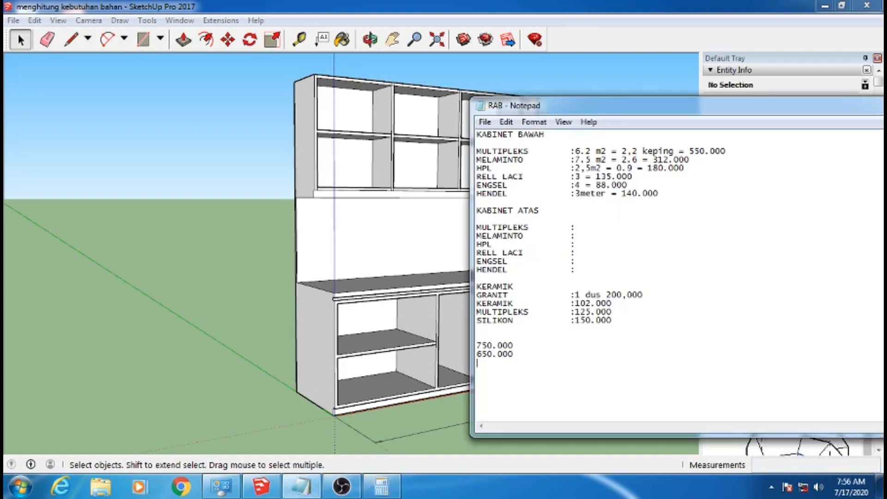
pyautogui.write('1.400.000')
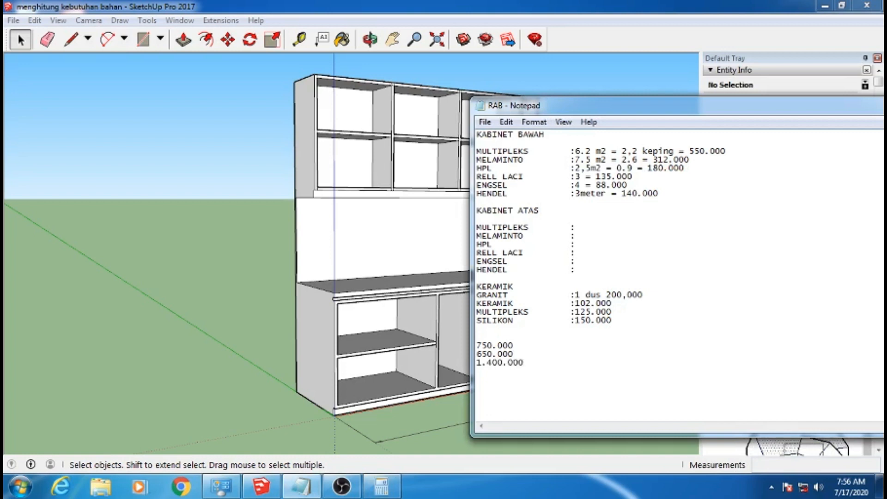
pyautogui.press('Return')
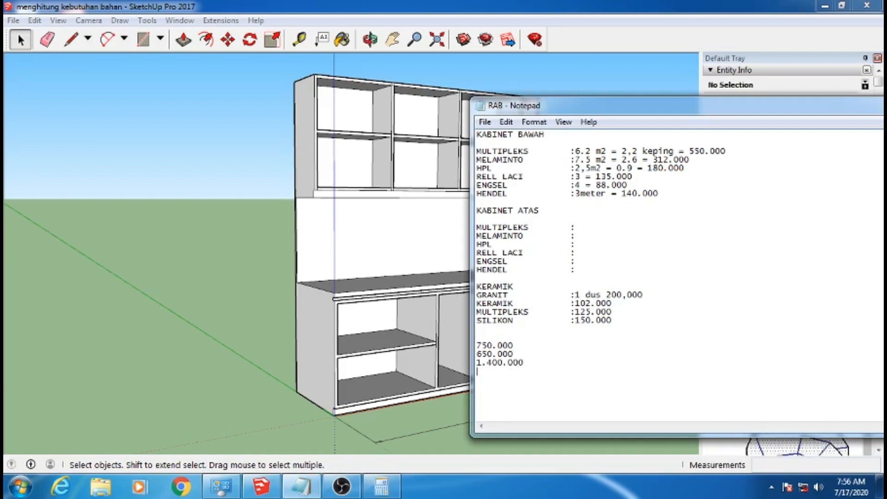
# Multiply the 1400 sum by 0.3 in the calculator
pyautogui.click(382, 486)
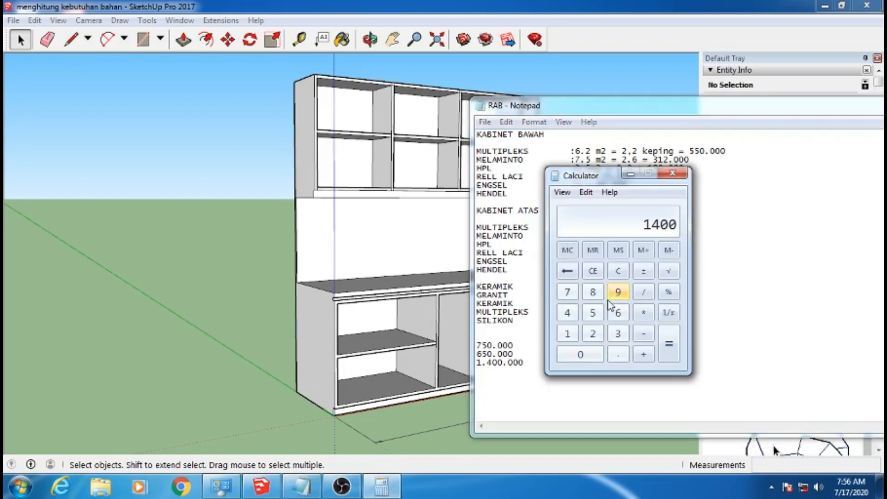
pyautogui.click(643, 313)
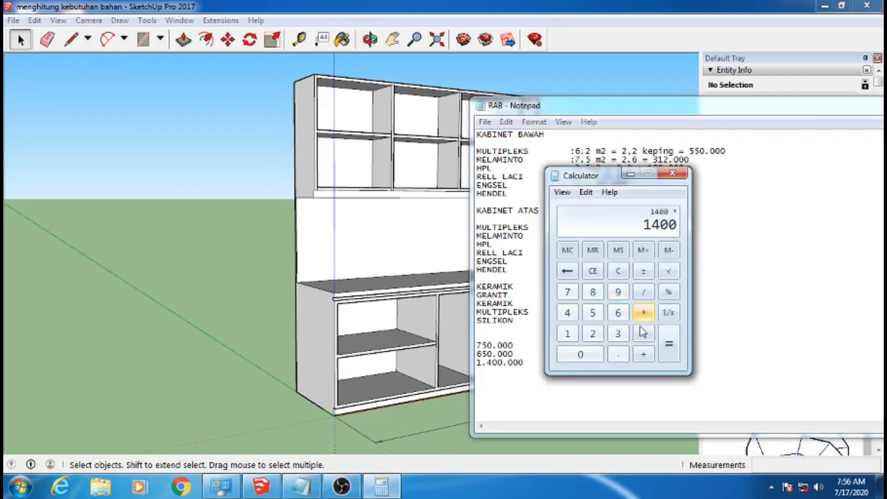
pyautogui.click(597, 359)
pyautogui.click(618, 354)
pyautogui.click(618, 333)
pyautogui.click(669, 343)
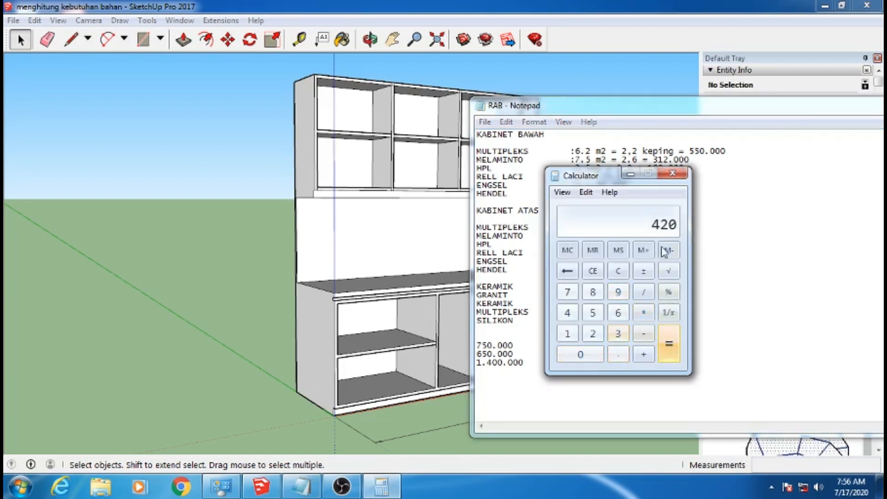
# Move the calculator clear of the notes and record 420.000 on the line below 1.400.000 in the RAB list
pyautogui.moveTo(606, 180); pyautogui.dragTo(660, 180)
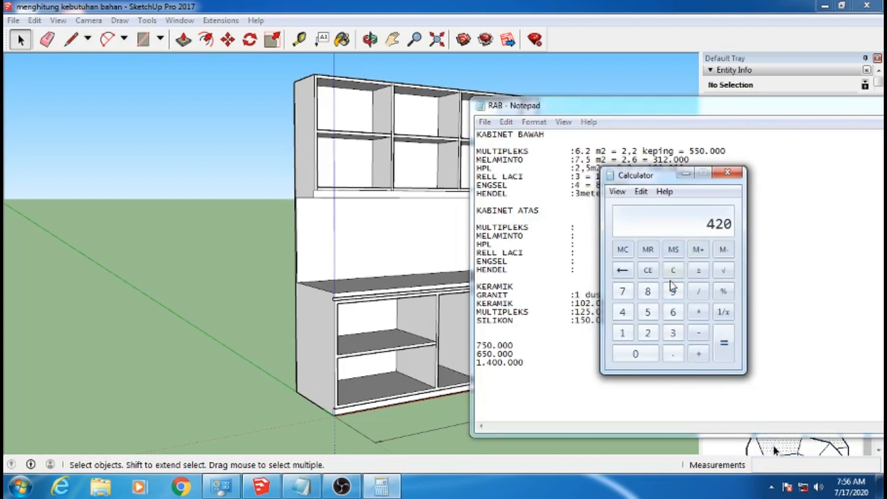
pyautogui.click(512, 372)
pyautogui.write('420')
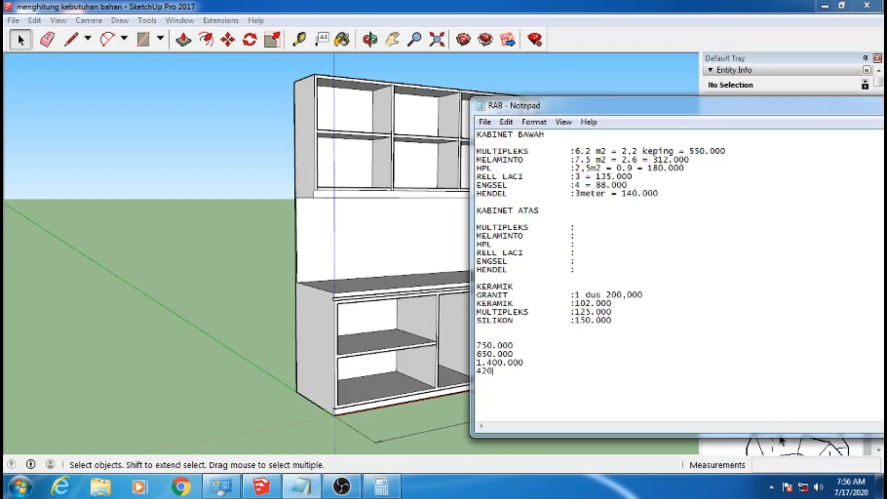
pyautogui.write('.000')
pyautogui.press('Return')
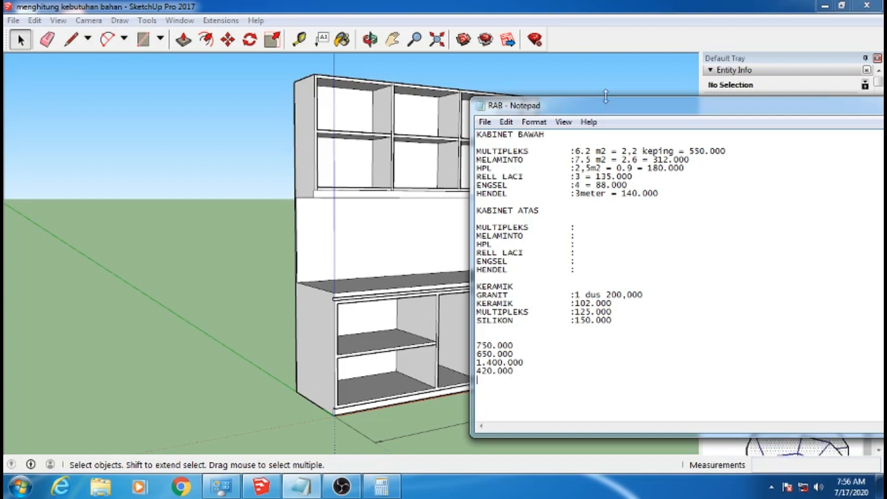
# Move the RAB list window slightly higher and enter 300.000 on the line below 420.000
pyautogui.moveTo(622, 110); pyautogui.dragTo(623, 96)
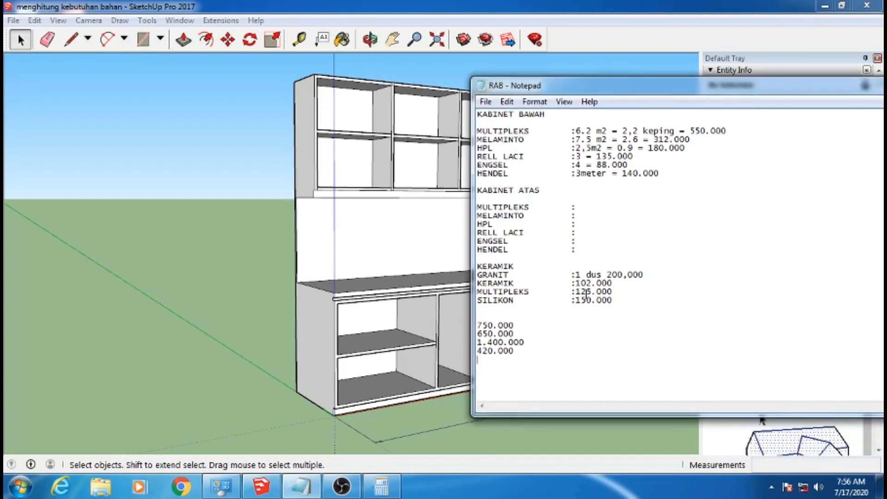
pyautogui.write('300.')
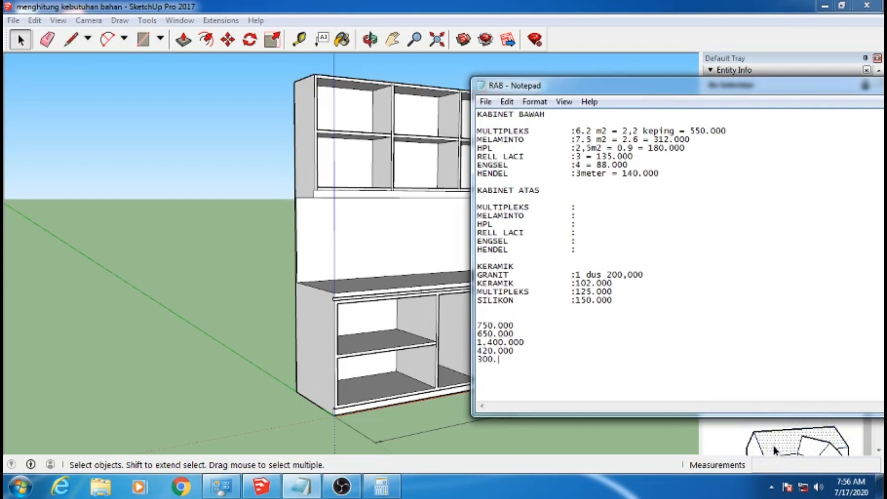
pyautogui.write('000')
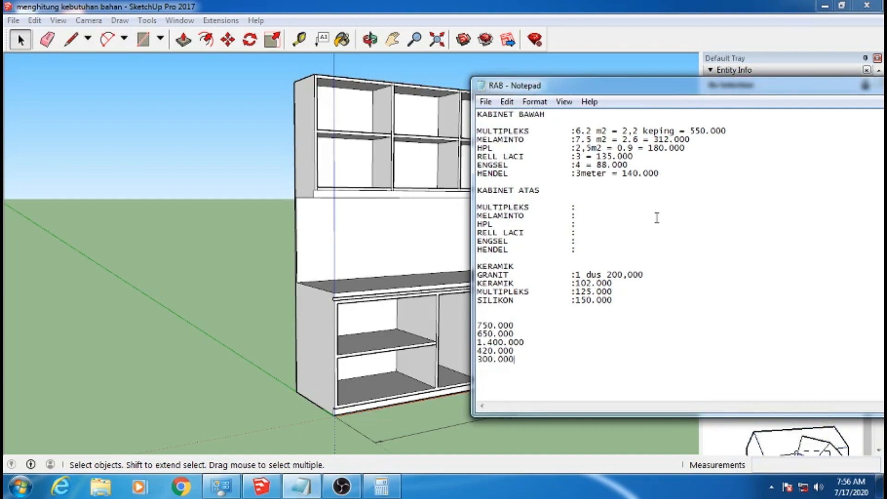
# Replace the 300.000 entry with 100.000 and add a second 100.000 on the line below it
pyautogui.moveTo(522, 364); pyautogui.dragTo(479, 368)
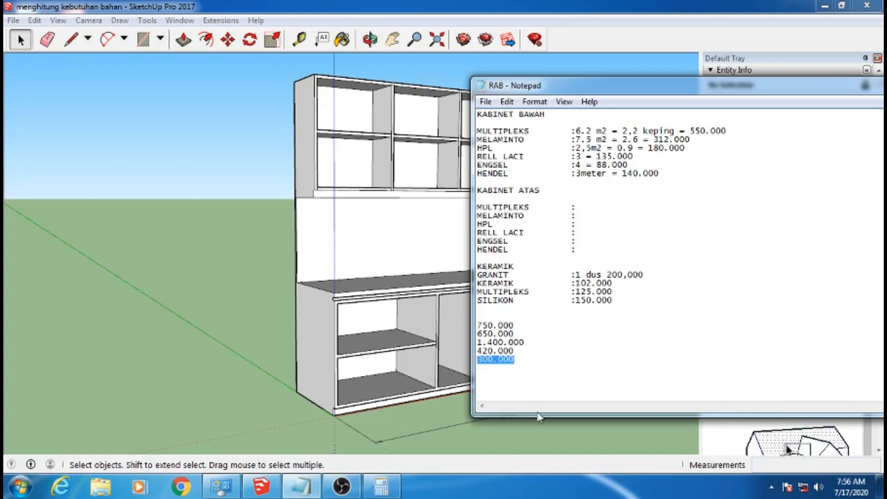
pyautogui.write('100')
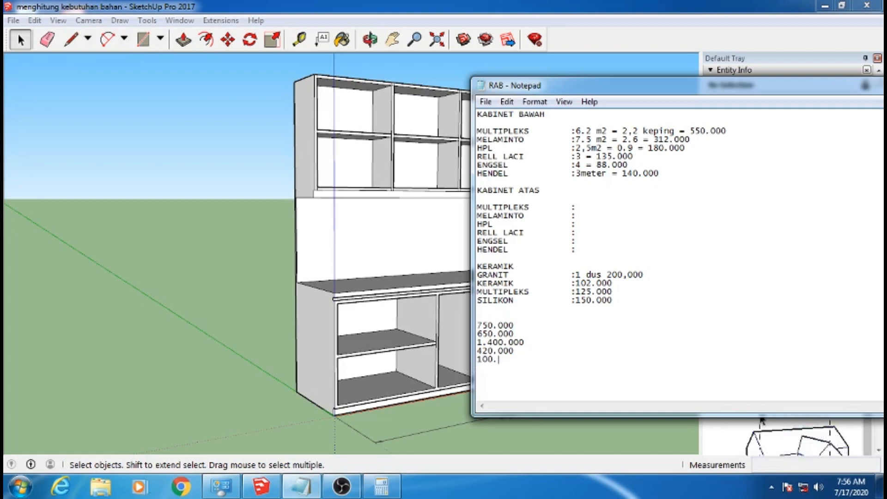
pyautogui.write('.000')
pyautogui.press('Return')
pyautogui.write('000')
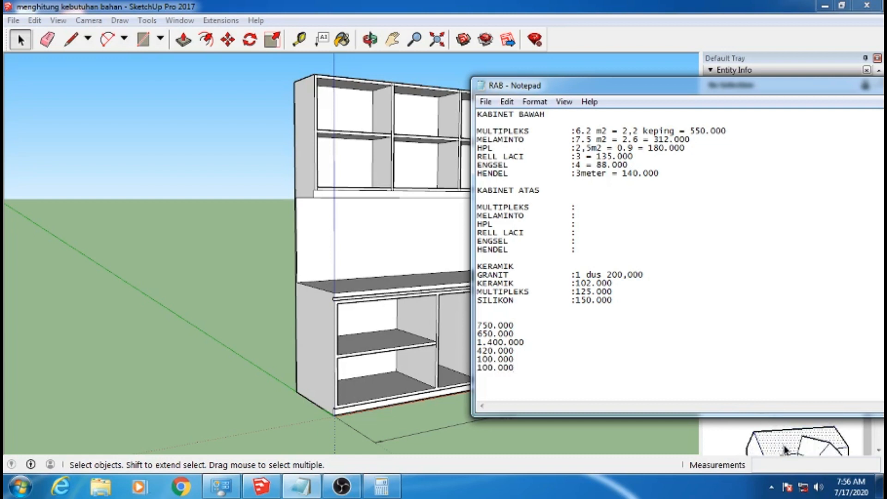
# Switch to the calculator, clear it and add 1400, 420 and 200 to total the listed costs
pyautogui.click(382, 486)
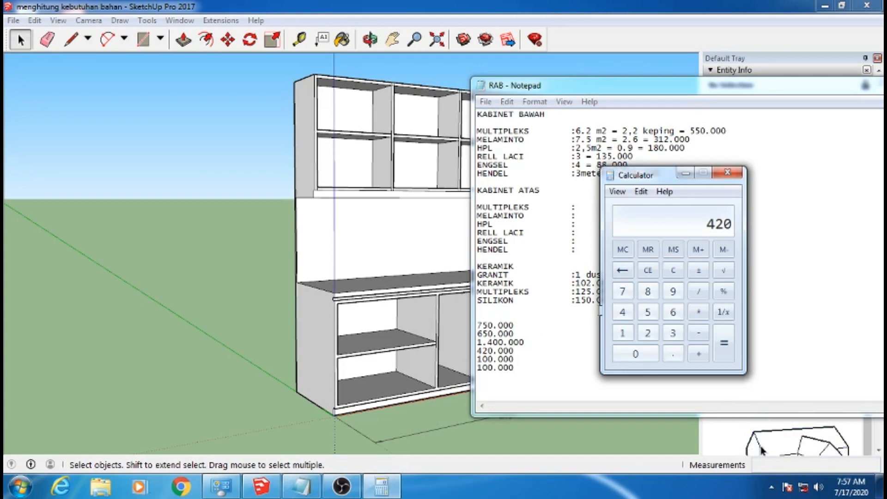
pyautogui.click(647, 270)
pyautogui.click(622, 333)
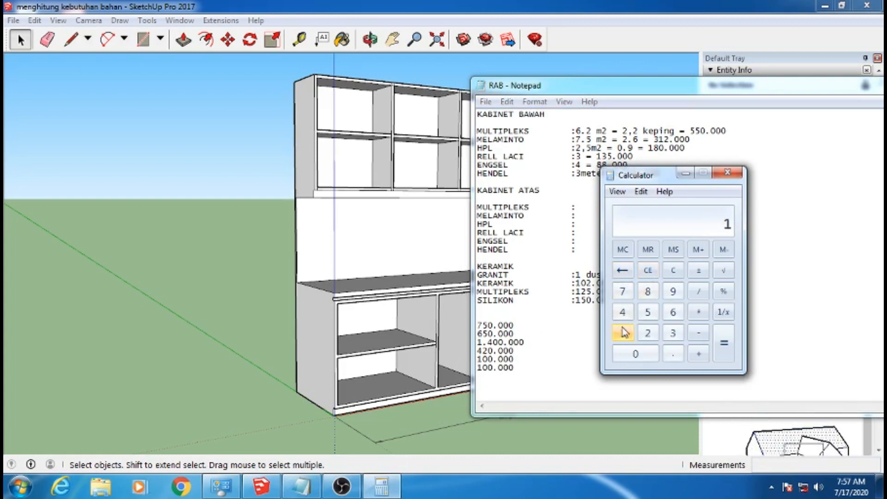
pyautogui.click(622, 312)
pyautogui.doubleClick(633, 355)
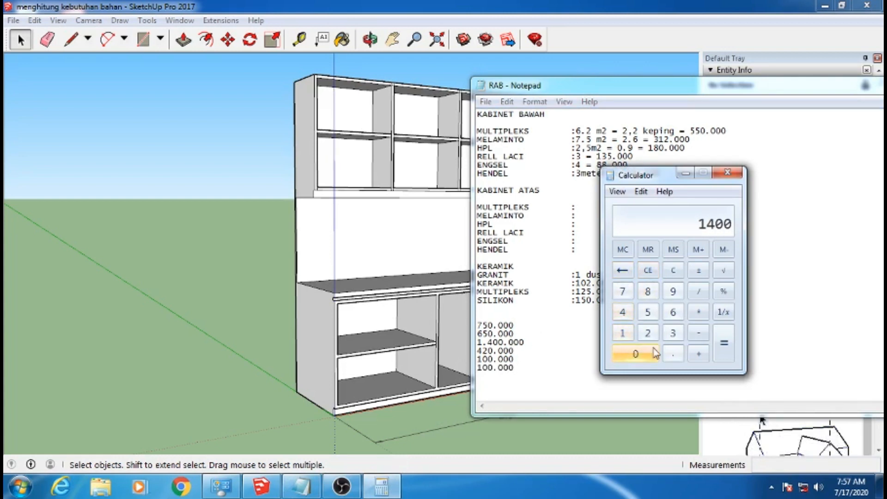
pyautogui.click(698, 353)
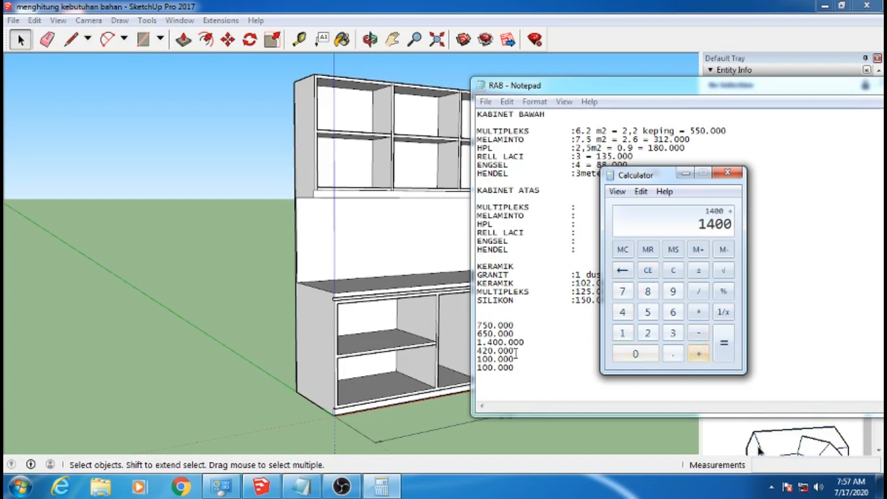
pyautogui.click(622, 311)
pyautogui.click(647, 333)
pyautogui.click(647, 354)
pyautogui.click(698, 353)
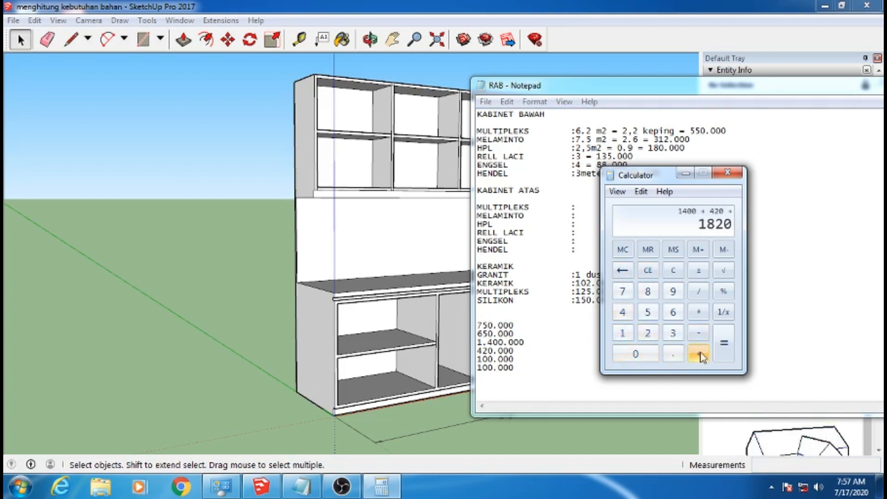
pyautogui.click(647, 332)
pyautogui.click(635, 354)
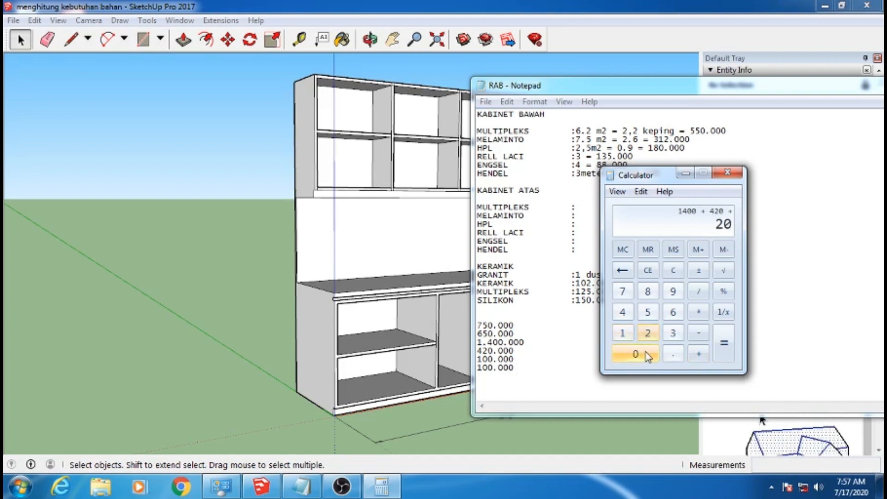
pyautogui.click(635, 353)
pyautogui.click(723, 343)
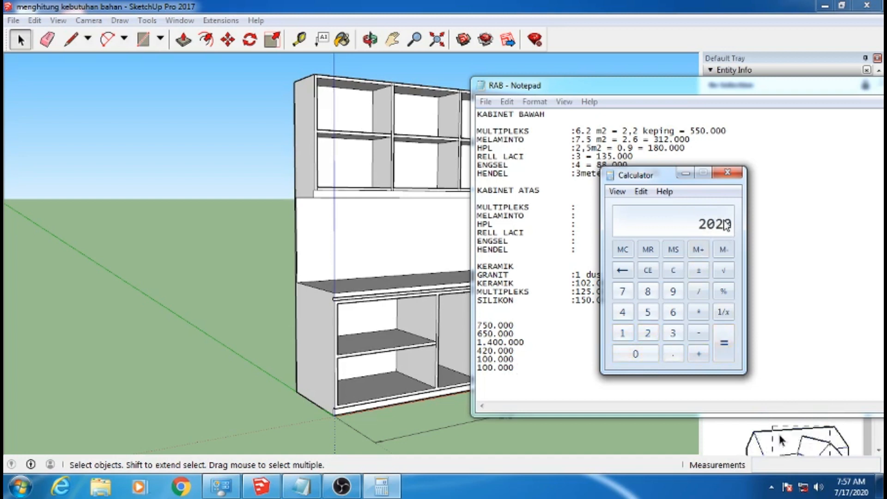
# Clear the calculator and repeat the addition of 1400, 420 and 200 to recheck the total
pyautogui.click(648, 271)
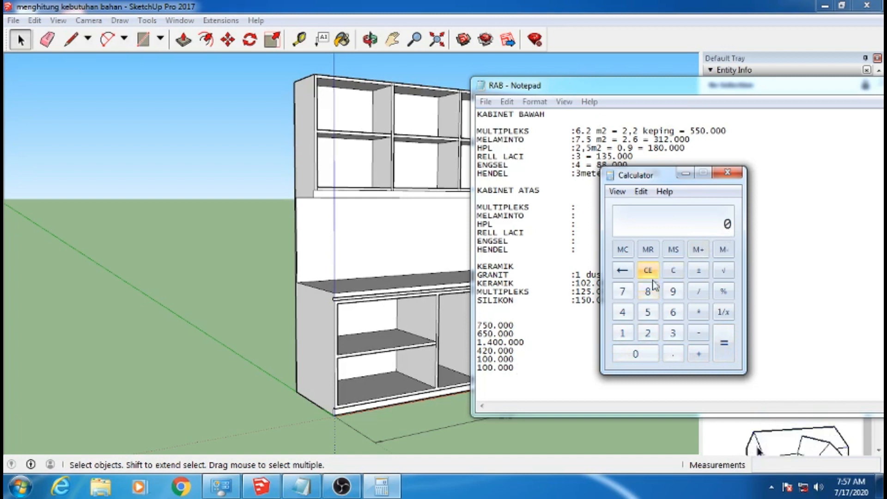
pyautogui.click(622, 332)
pyautogui.click(622, 312)
pyautogui.click(635, 353)
pyautogui.click(635, 354)
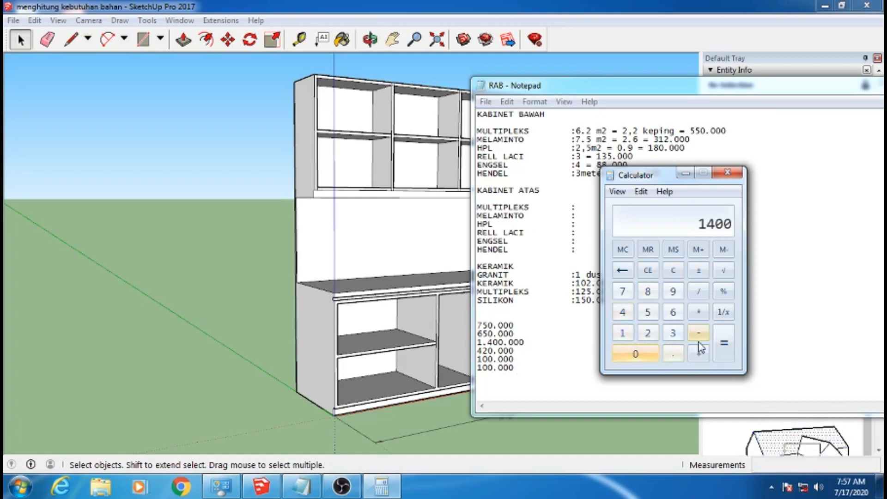
pyautogui.click(698, 354)
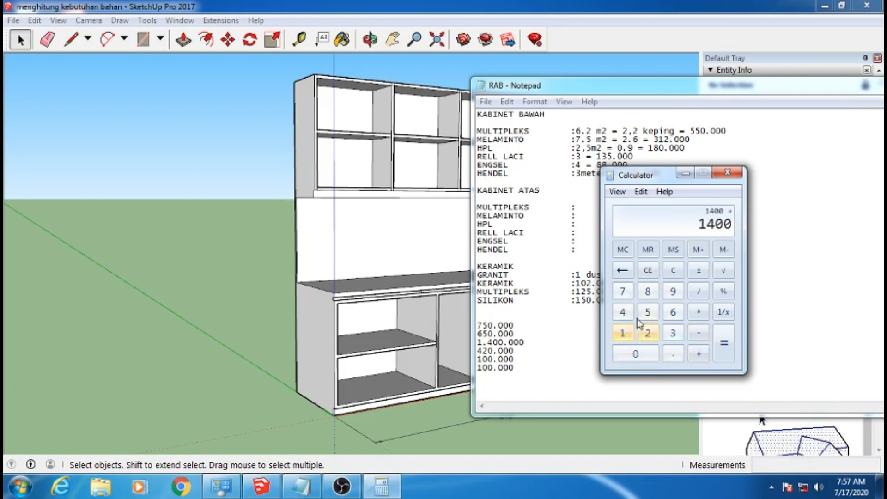
pyautogui.click(622, 312)
pyautogui.click(647, 333)
pyautogui.click(635, 354)
pyautogui.click(698, 354)
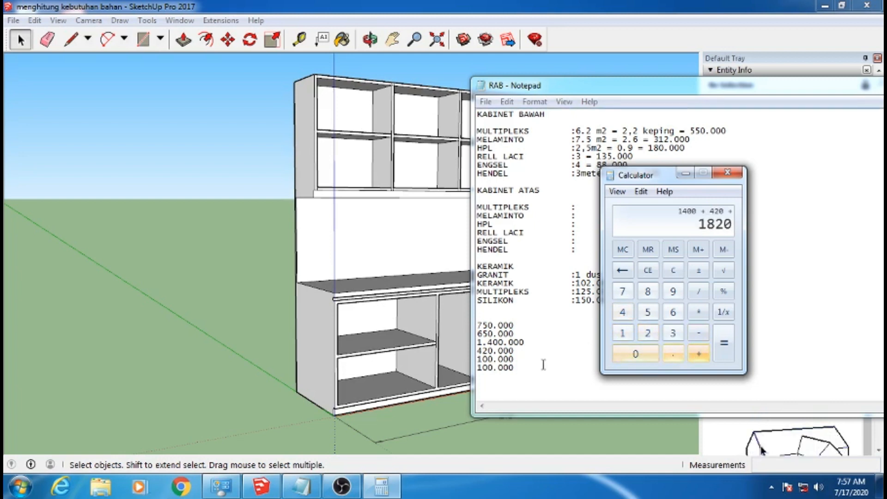
pyautogui.click(647, 333)
pyautogui.click(641, 355)
pyautogui.click(641, 356)
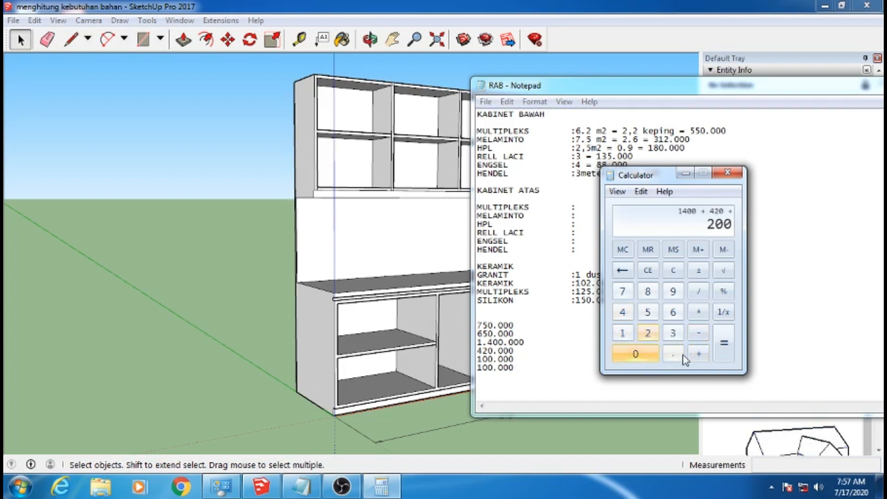
pyautogui.click(723, 353)
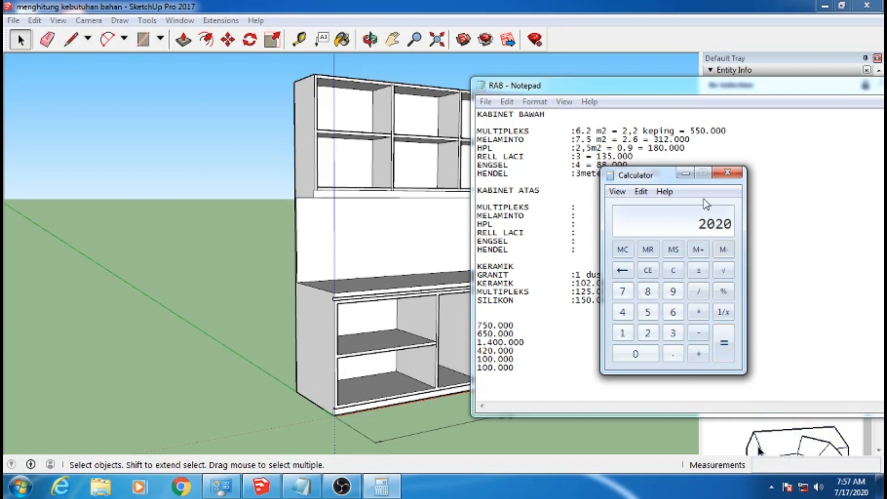
# Close the calculator and move the RAB list window until its full width is visible over the model
pyautogui.moveTo(670, 178); pyautogui.dragTo(657, 179)
pyautogui.click(714, 174)
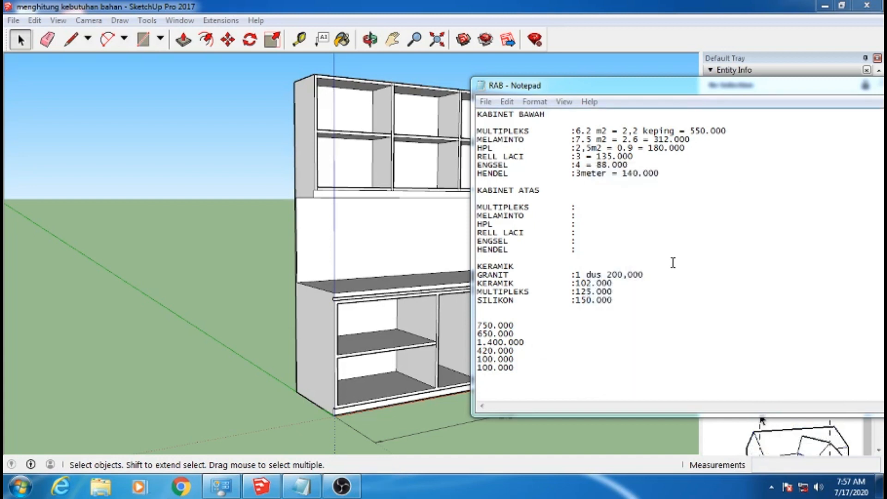
pyautogui.moveTo(646, 89); pyautogui.dragTo(560, 100)
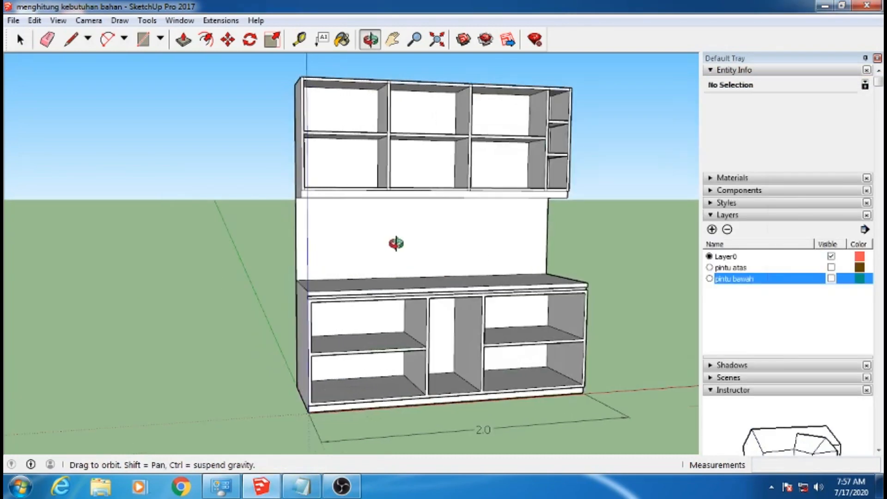
# Switch back to the SketchUp model and examine the open upper and lower cabinets from the front and at an angle
pyautogui.moveTo(396, 251); pyautogui.dragTo(363, 248)
pyautogui.press('space')
pyautogui.scroll(-2, 453, 203)
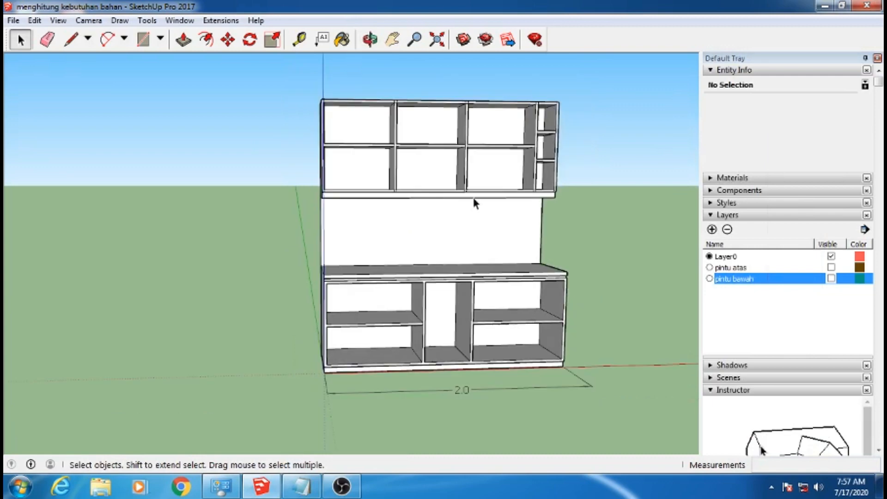
pyautogui.moveTo(387, 218); pyautogui.dragTo(503, 240, button='middle')
pyautogui.scroll(2, 458, 238)
pyautogui.scroll(-2, 406, 224)
pyautogui.scroll(2, 380, 244)
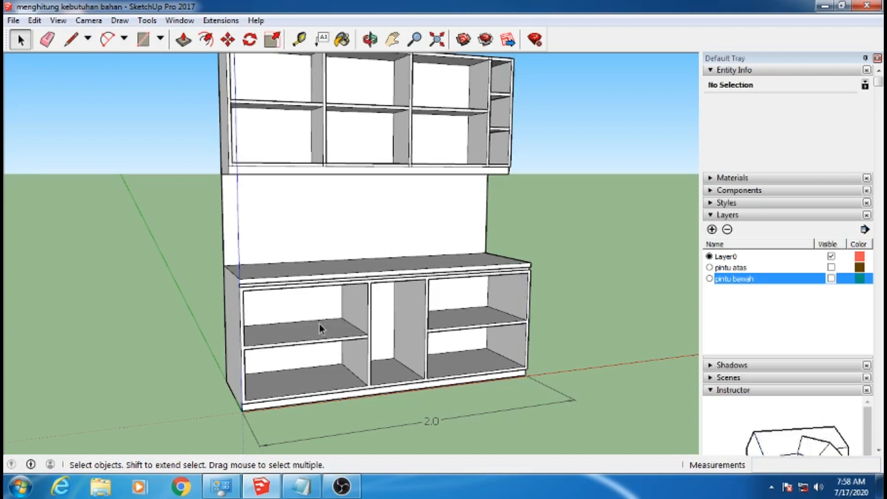
pyautogui.scroll(-2, 321, 323)
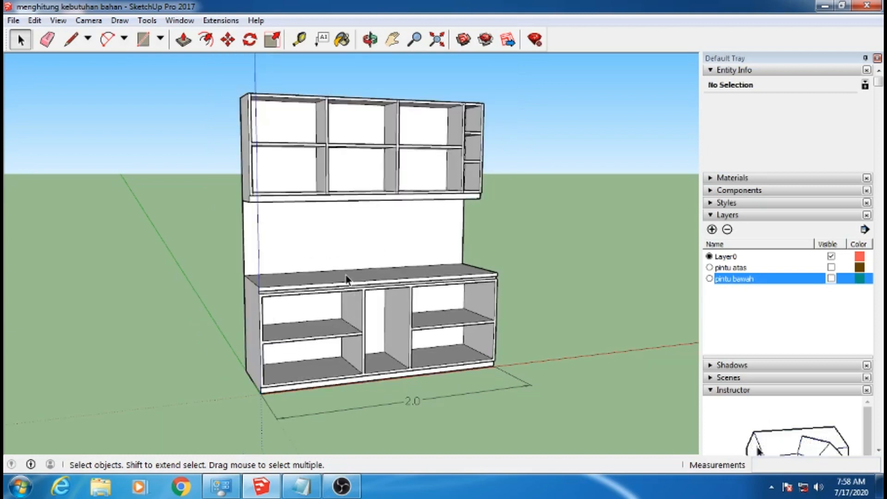
pyautogui.scroll(1, 335, 234)
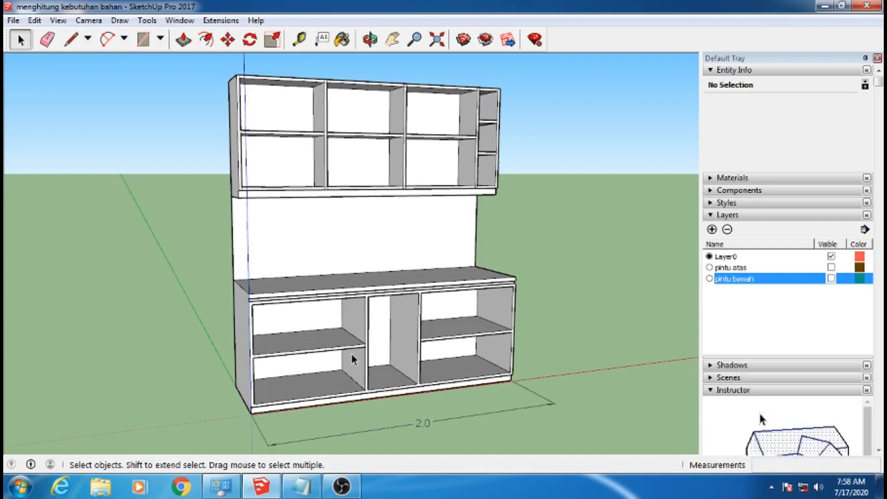
pyautogui.moveTo(340, 347); pyautogui.dragTo(268, 344, button='middle')
pyautogui.moveTo(450, 339); pyautogui.dragTo(626, 320, button='middle')
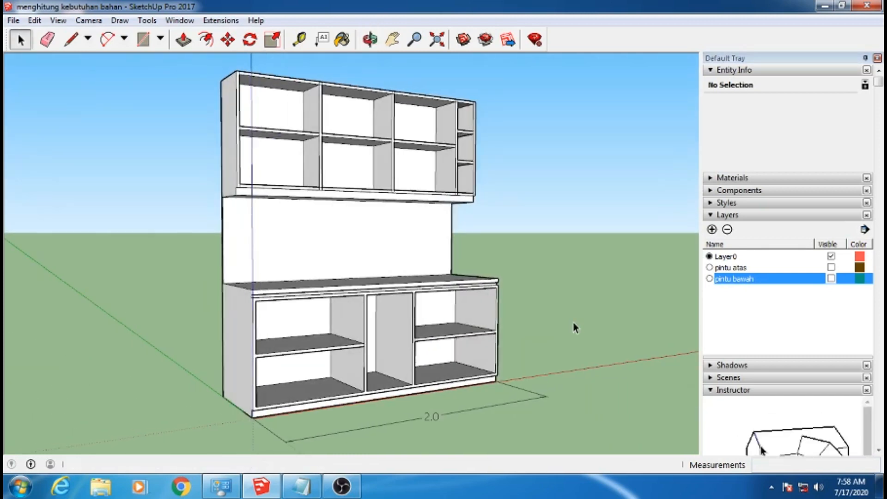